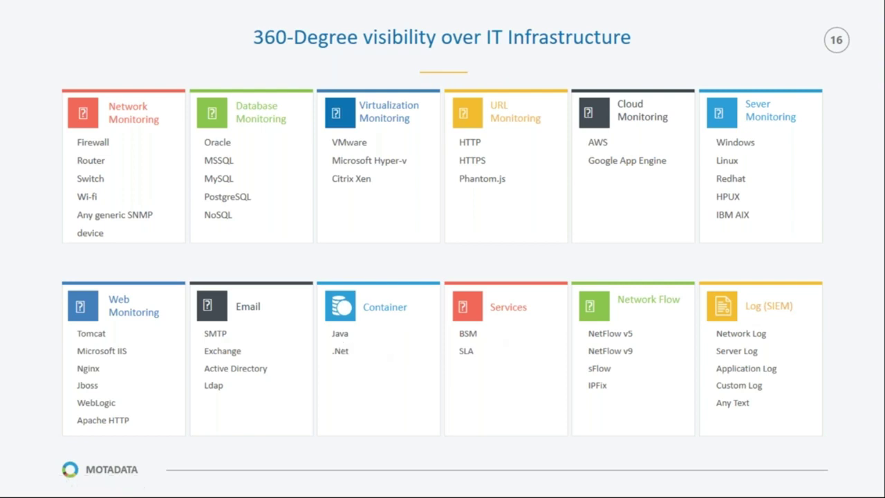
{"action": "key", "text": "Right"}
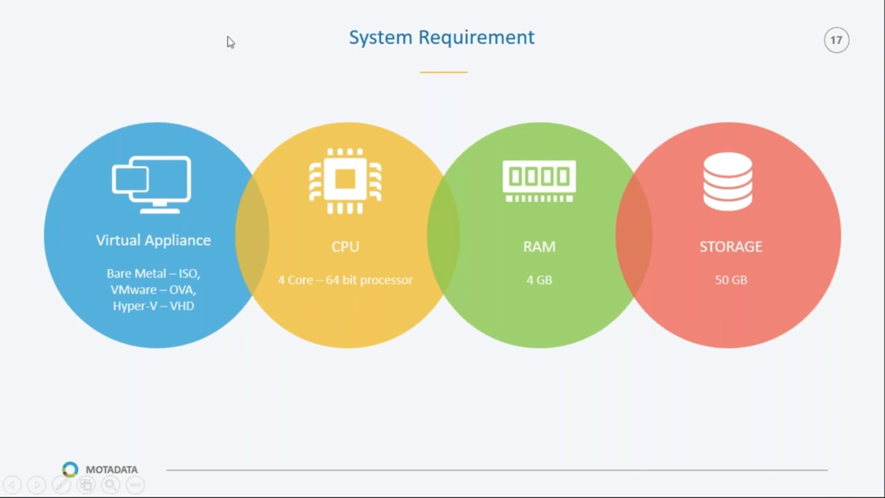
{"action": "left_click", "coordinate": [308, 157]}
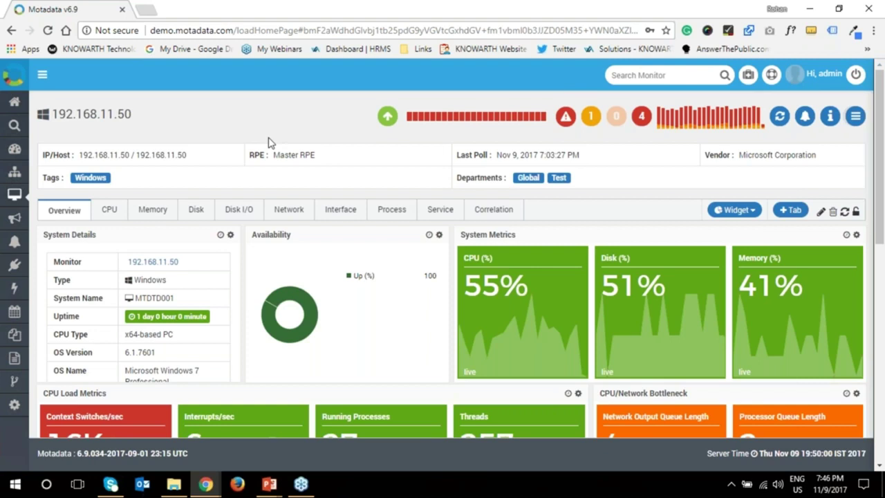
Review the system details and availability of host 192.168.11.50 on its monitor overview
{"action": "scroll", "coordinate": [269, 144], "scroll_direction": "down", "scroll_amount": 1}
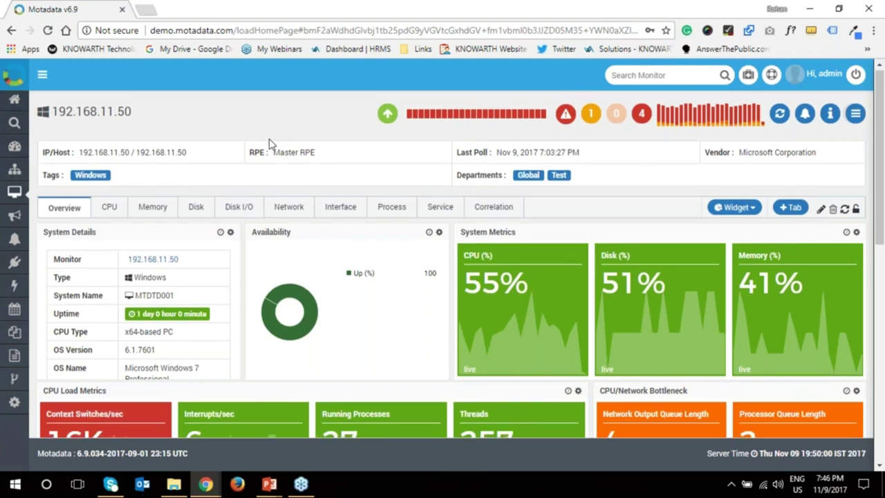
{"action": "scroll", "coordinate": [270, 144], "scroll_direction": "down", "scroll_amount": 2}
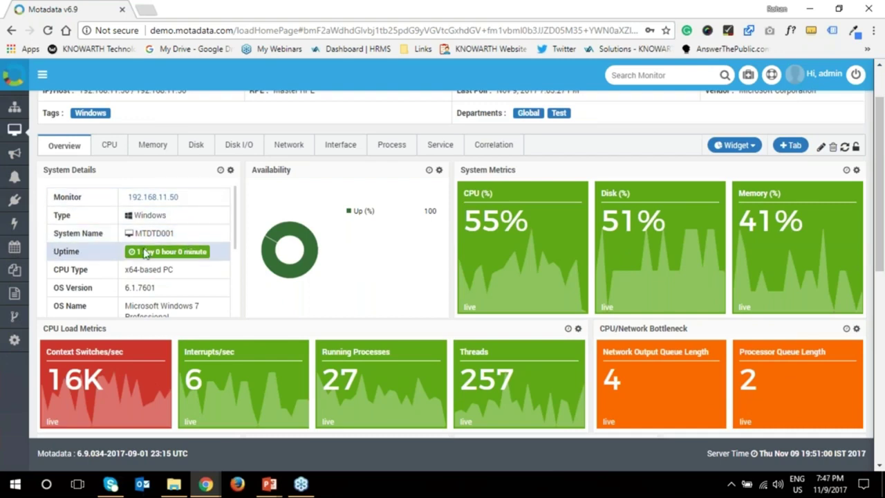
{"action": "scroll", "coordinate": [173, 256], "scroll_direction": "down", "scroll_amount": 3}
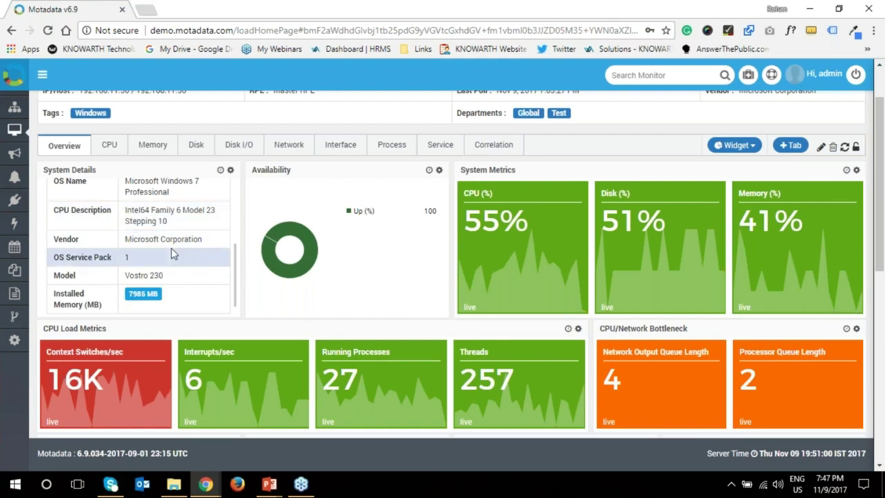
{"action": "scroll", "coordinate": [173, 262], "scroll_direction": "down", "scroll_amount": 1}
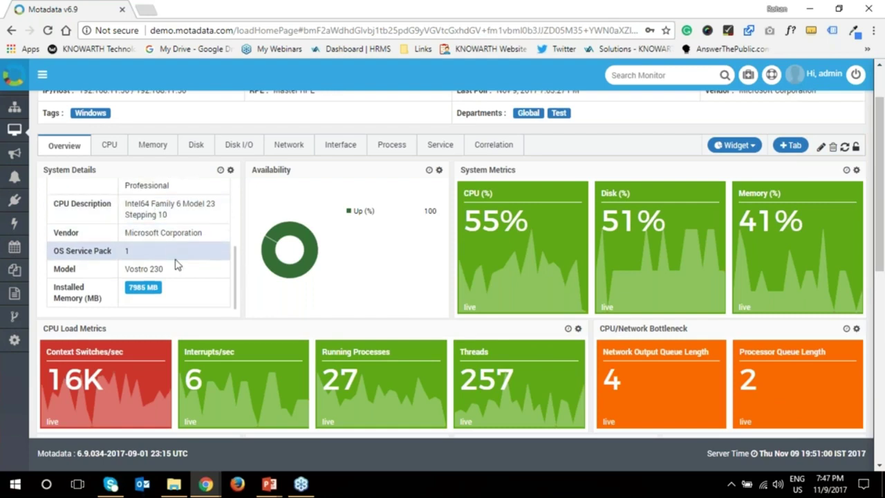
{"action": "scroll", "coordinate": [176, 265], "scroll_direction": "up", "scroll_amount": 3}
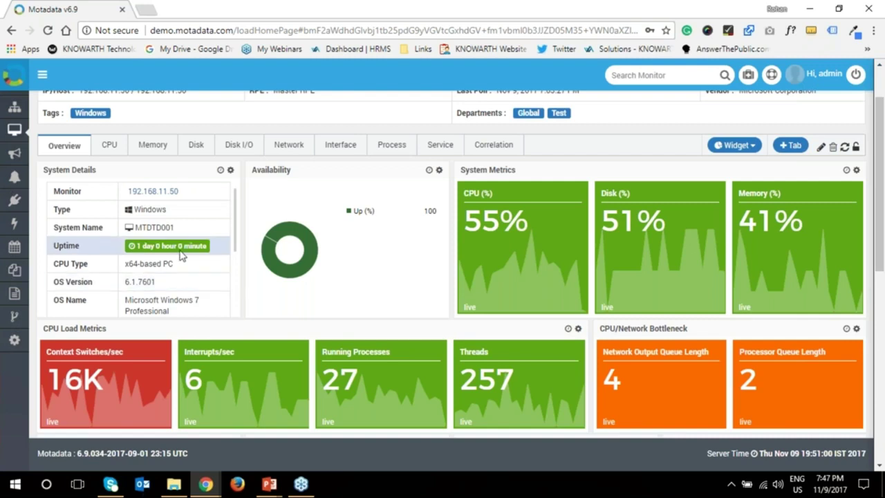
{"action": "mouse_move", "coordinate": [300, 277]}
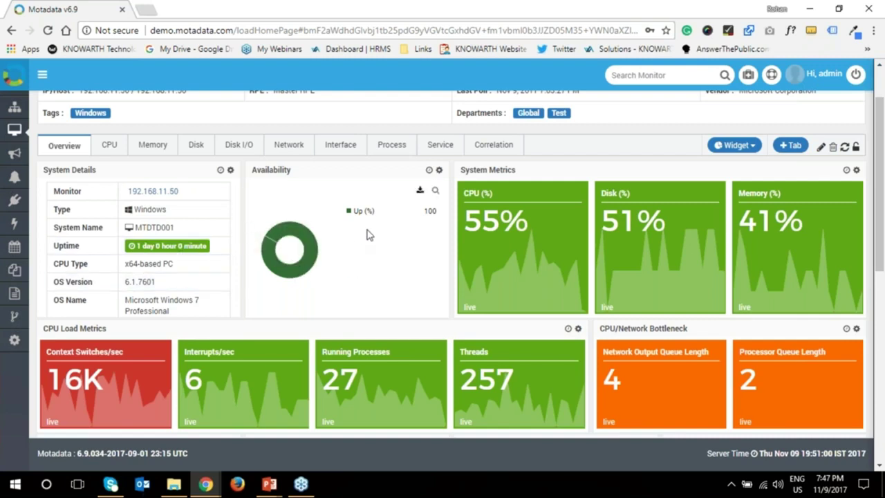
{"action": "scroll", "coordinate": [320, 256], "scroll_direction": "up", "scroll_amount": 1}
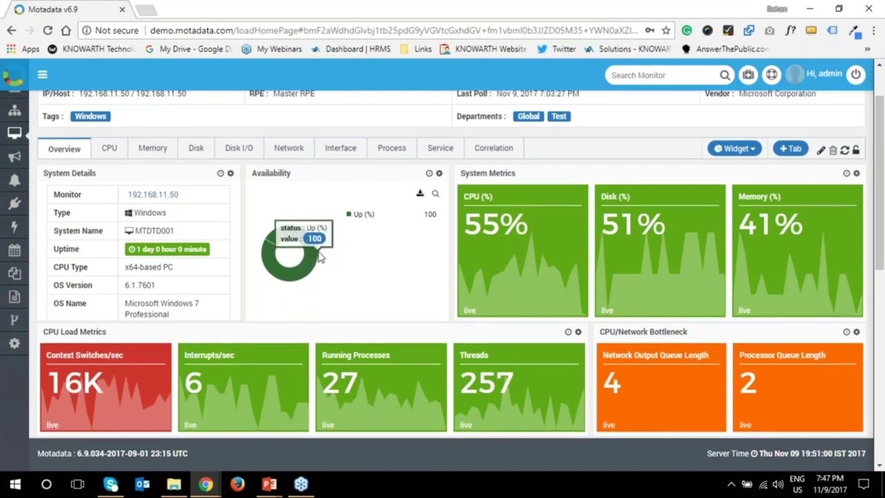
Inspect the CPU, disk and memory trends in the host's system metrics
{"action": "scroll", "coordinate": [319, 257], "scroll_direction": "up", "scroll_amount": 2}
{"action": "mouse_move", "coordinate": [479, 311]}
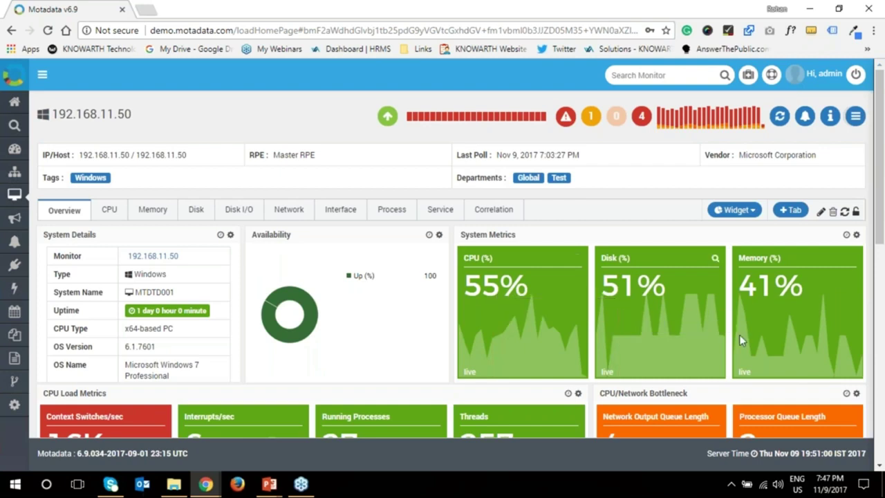
{"action": "mouse_move", "coordinate": [749, 335]}
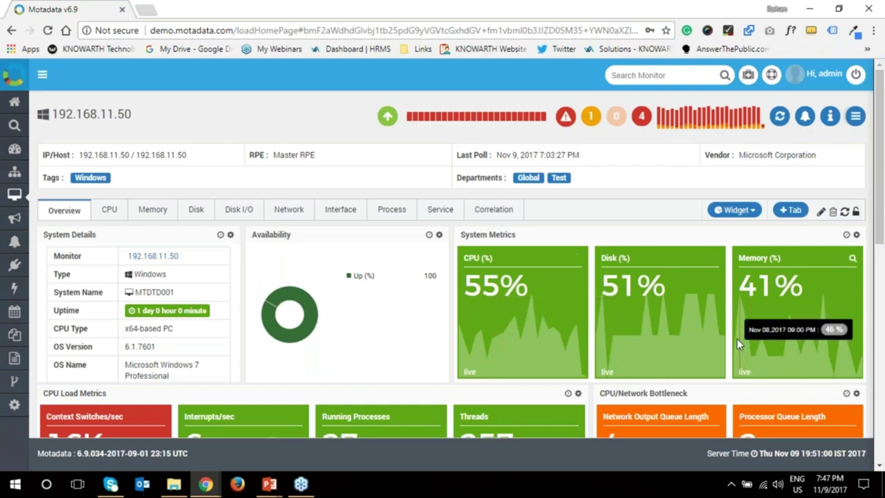
{"action": "mouse_move", "coordinate": [677, 322]}
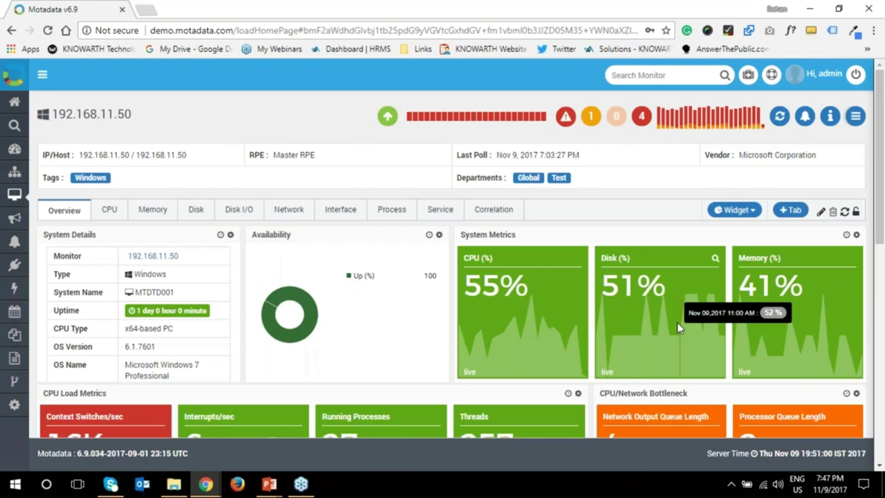
Examine the CPU load metrics for context switches, interrupts, running processes and threads
{"action": "scroll", "coordinate": [448, 329], "scroll_direction": "down", "scroll_amount": 1}
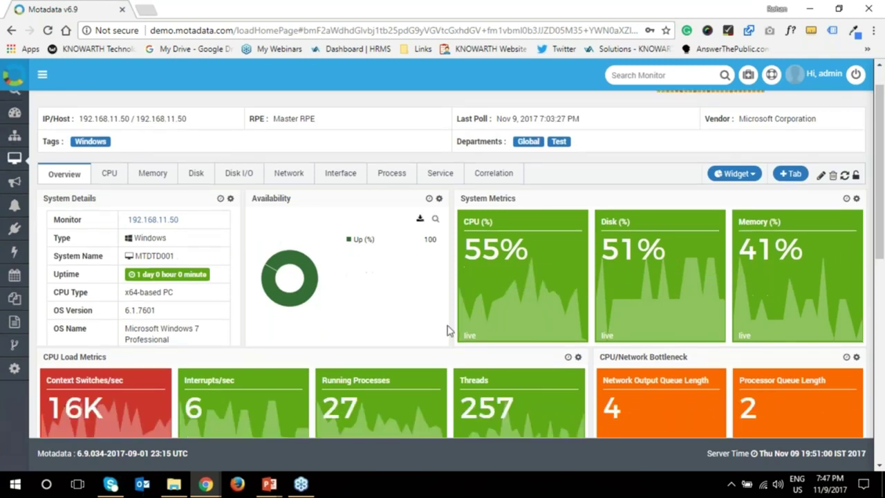
{"action": "scroll", "coordinate": [448, 330], "scroll_direction": "down", "scroll_amount": 1}
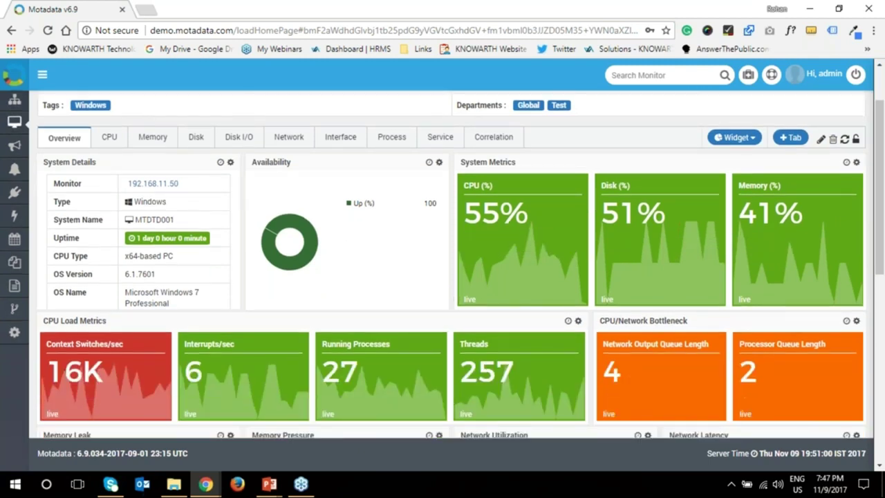
{"action": "scroll", "coordinate": [491, 184], "scroll_direction": "down", "scroll_amount": 2}
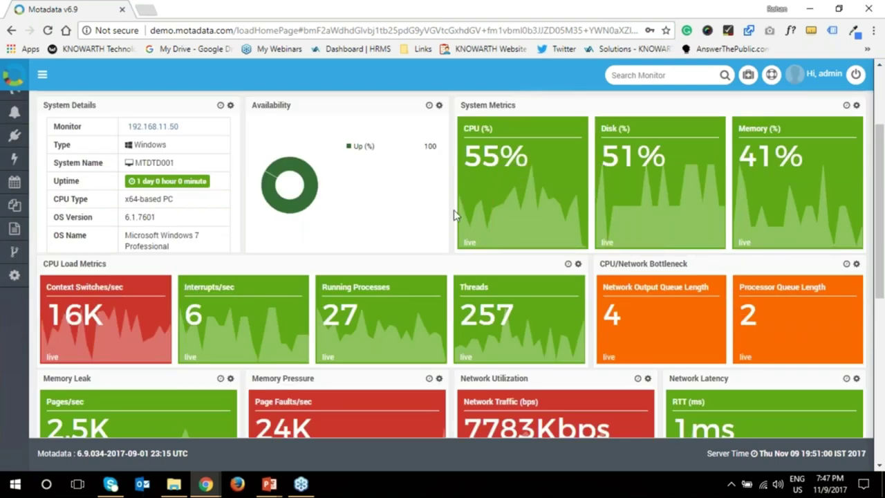
{"action": "mouse_move", "coordinate": [474, 208]}
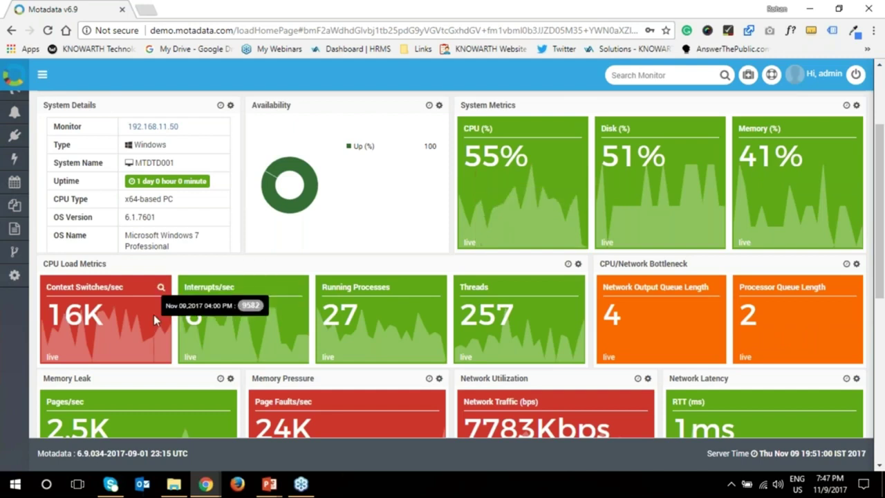
{"action": "mouse_move", "coordinate": [226, 326]}
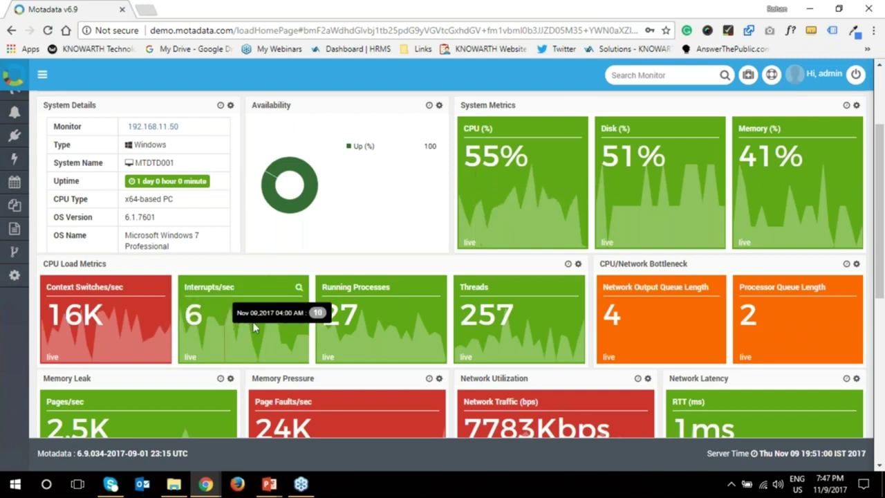
{"action": "mouse_move", "coordinate": [512, 326]}
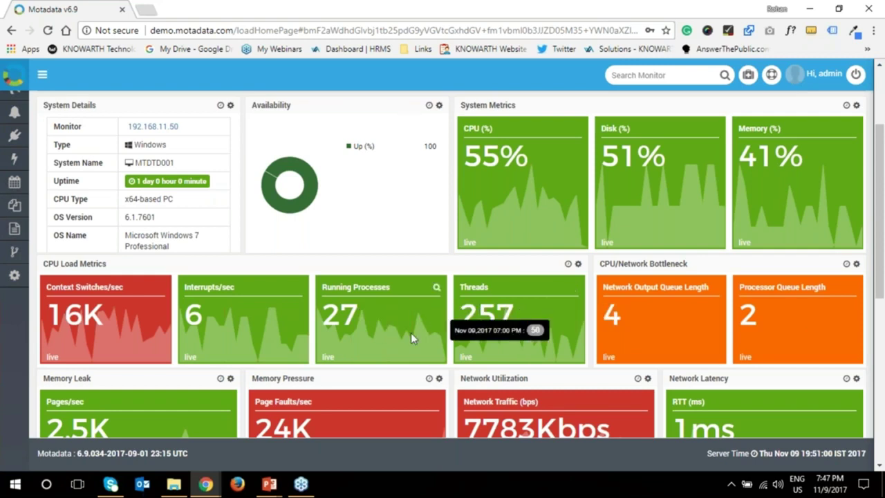
{"action": "scroll", "coordinate": [358, 294], "scroll_direction": "up", "scroll_amount": 1}
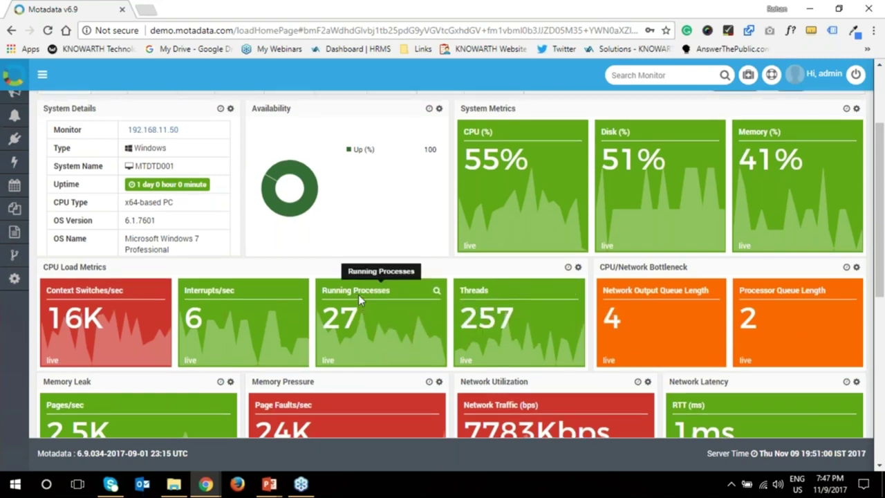
Open the host's process view and examine the top five processes by CPU and memory and the process details
{"action": "scroll", "coordinate": [358, 295], "scroll_direction": "up", "scroll_amount": 3}
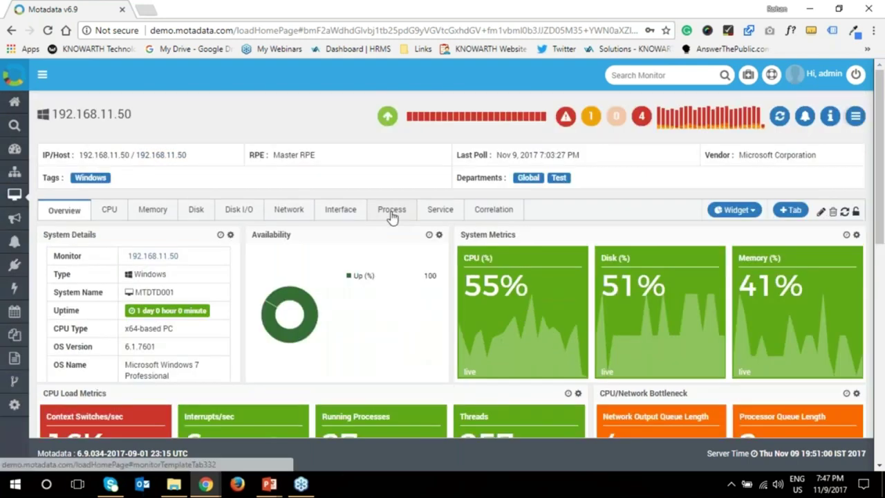
{"action": "left_click", "coordinate": [392, 211]}
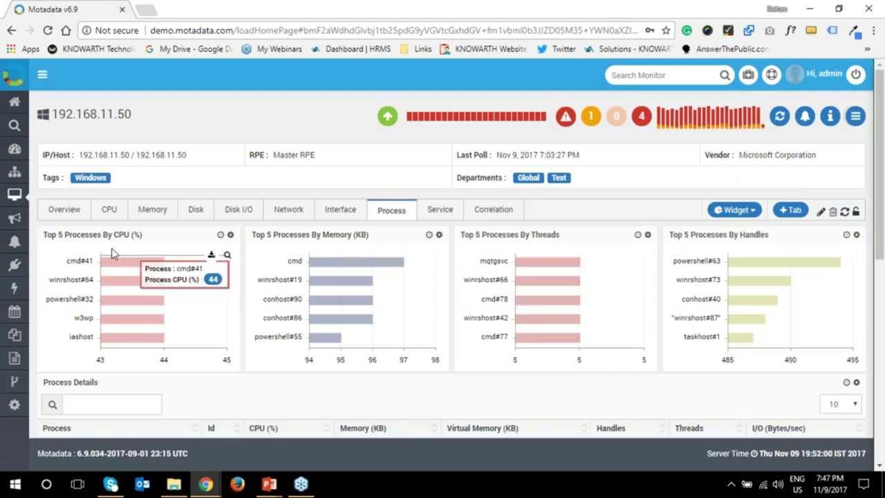
{"action": "mouse_move", "coordinate": [167, 267]}
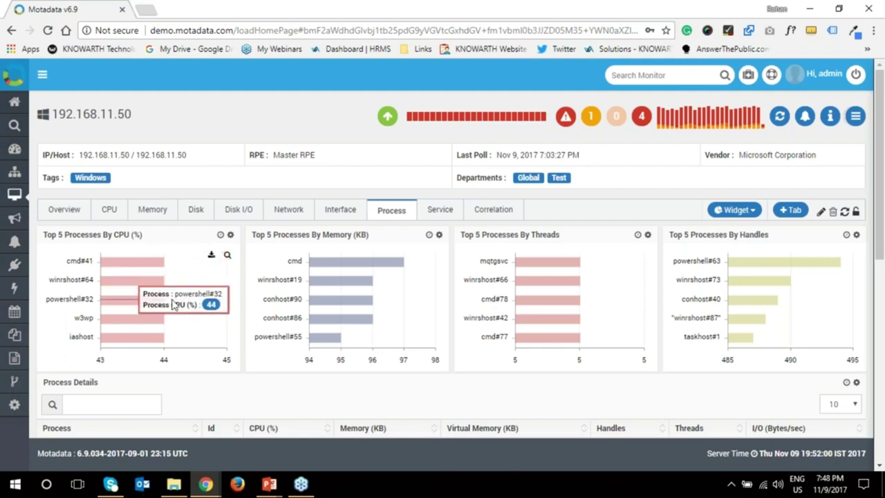
{"action": "mouse_move", "coordinate": [318, 289]}
{"action": "scroll", "coordinate": [330, 326], "scroll_direction": "down", "scroll_amount": 1}
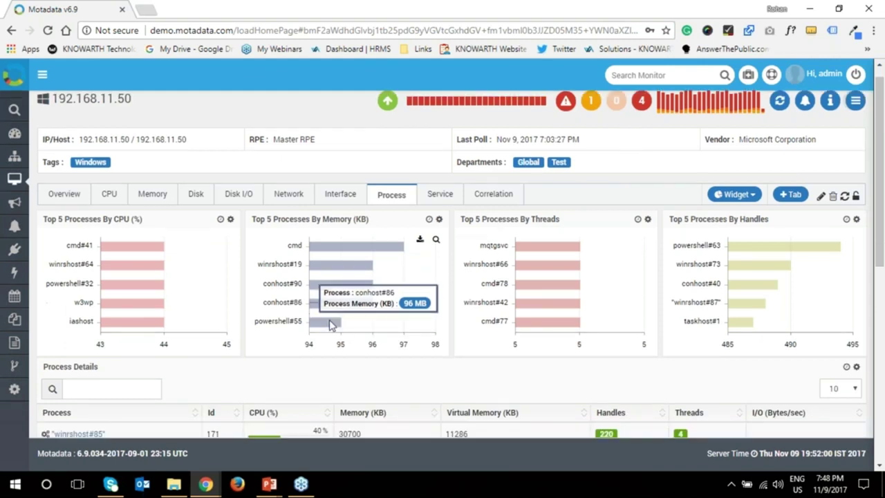
{"action": "scroll", "coordinate": [330, 326], "scroll_direction": "down", "scroll_amount": 3}
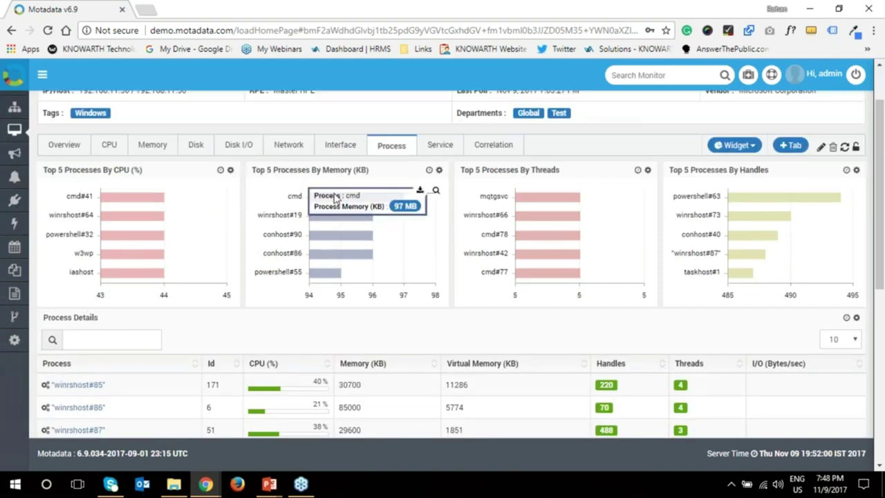
Open the host's service view and review the status and description of the listed Windows services
{"action": "left_click", "coordinate": [440, 146]}
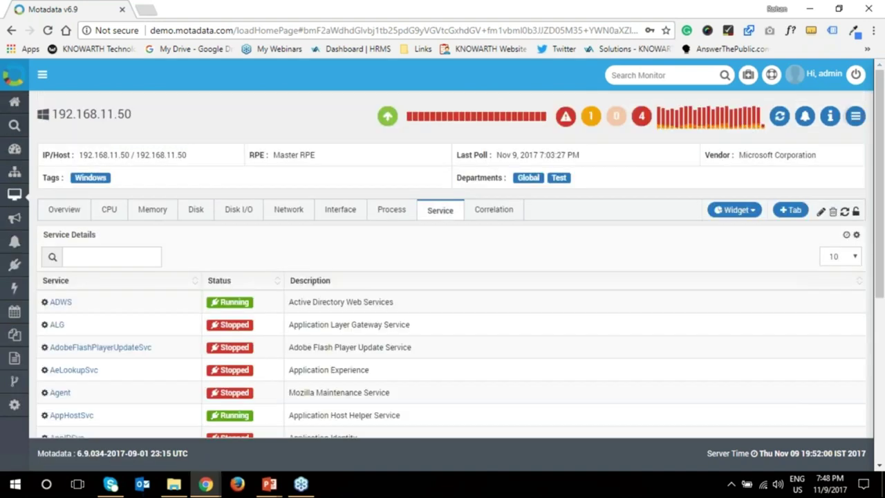
{"action": "scroll", "coordinate": [449, 276], "scroll_direction": "down", "scroll_amount": 1}
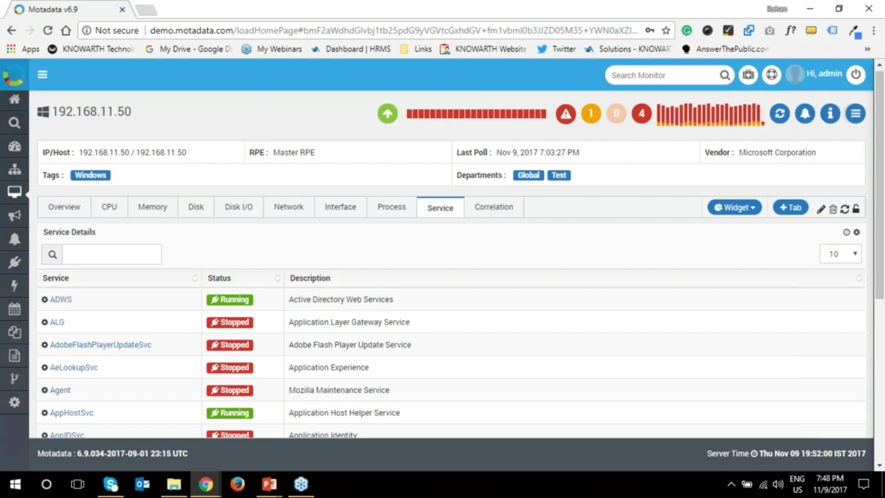
{"action": "scroll", "coordinate": [450, 276], "scroll_direction": "down", "scroll_amount": 1}
{"action": "scroll", "coordinate": [282, 263], "scroll_direction": "down", "scroll_amount": 1}
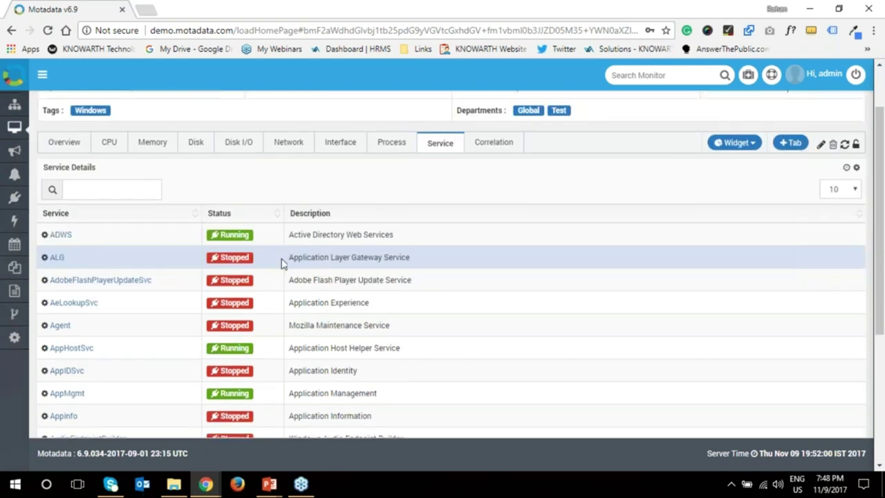
{"action": "scroll", "coordinate": [282, 264], "scroll_direction": "down", "scroll_amount": 1}
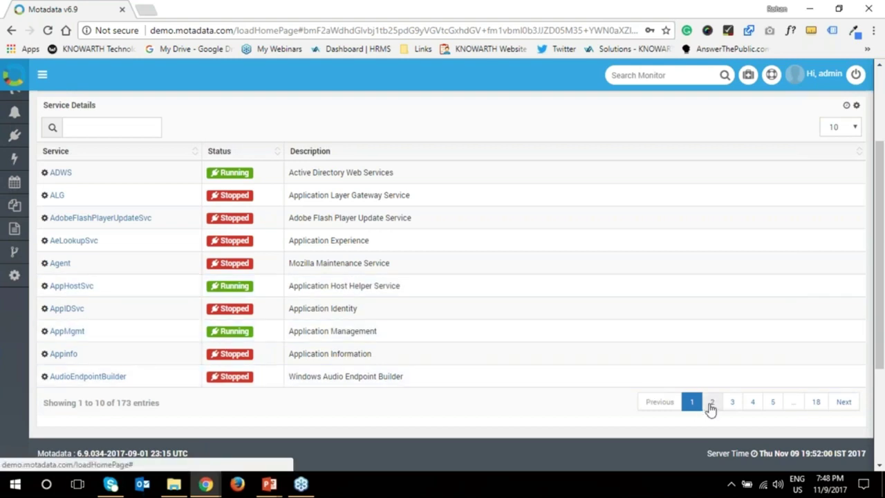
View the host's recent warning alerts and its recent critical alerts, and close the alert list
{"action": "scroll", "coordinate": [307, 329], "scroll_direction": "up", "scroll_amount": 1}
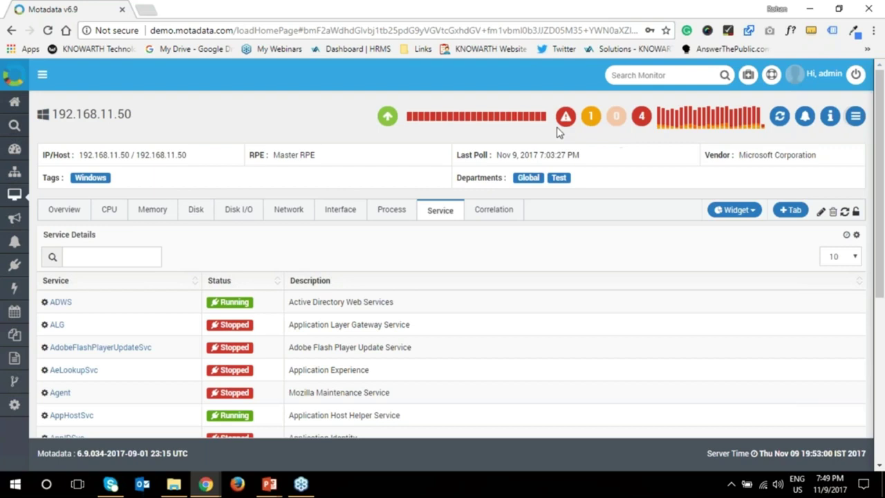
{"action": "left_click", "coordinate": [592, 119]}
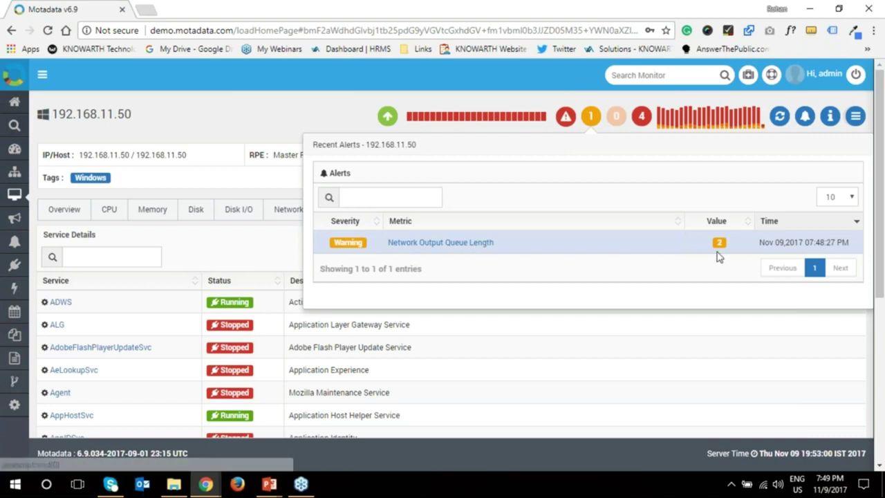
{"action": "left_click", "coordinate": [642, 117]}
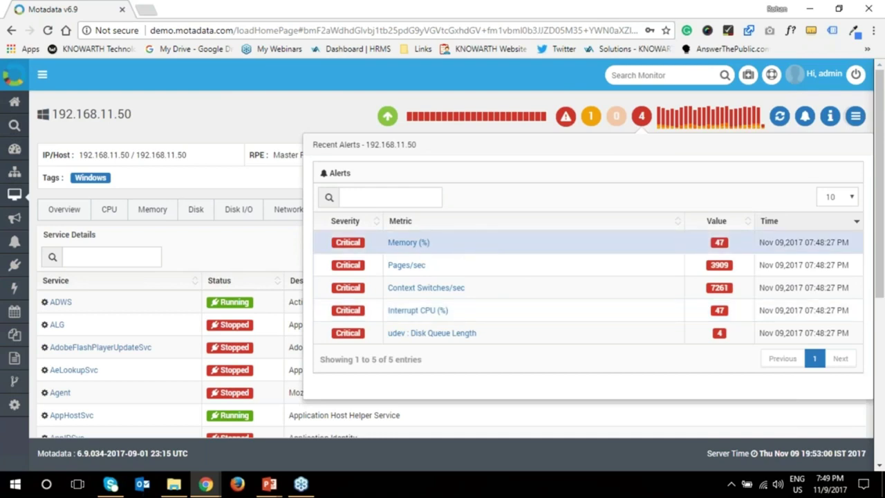
{"action": "left_click", "coordinate": [252, 130]}
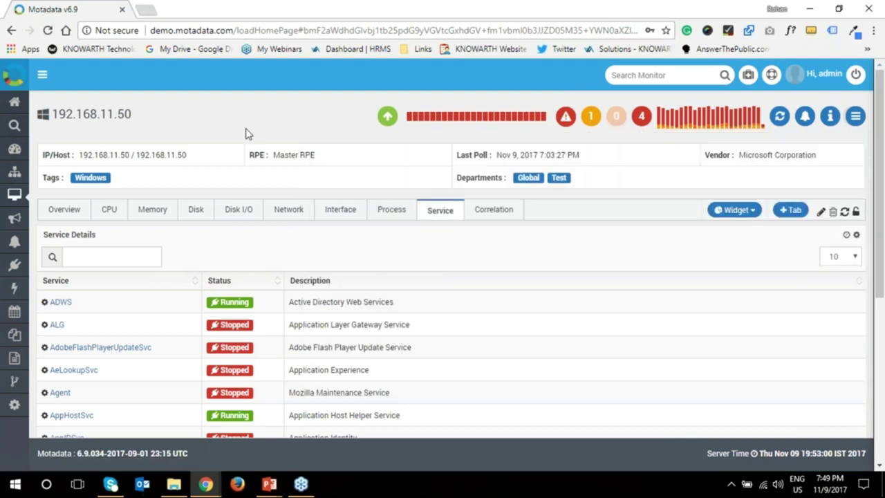
Return to the host's overview and open the root cause analysis map from its critical status
{"action": "left_click", "coordinate": [69, 210]}
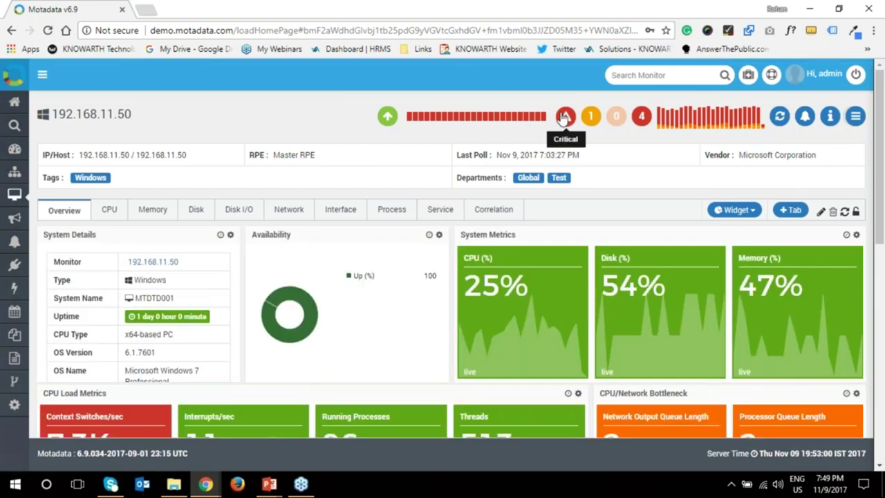
{"action": "left_click", "coordinate": [564, 118]}
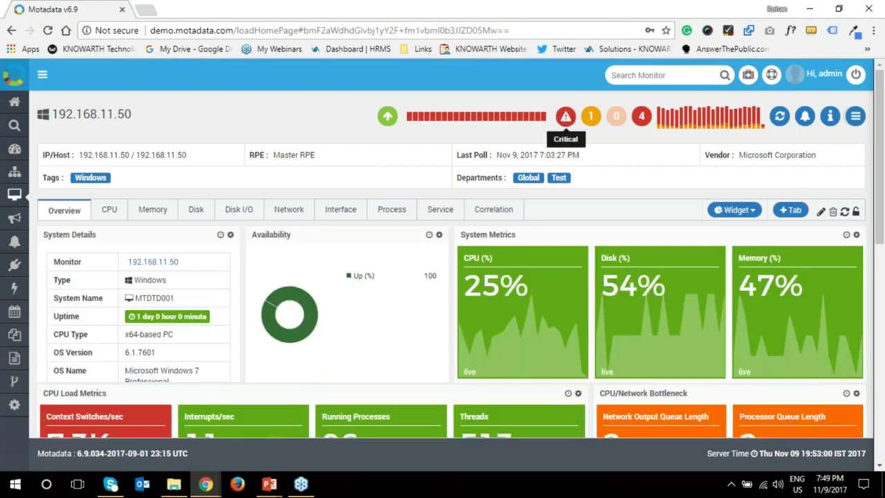
{"action": "left_click", "coordinate": [567, 117]}
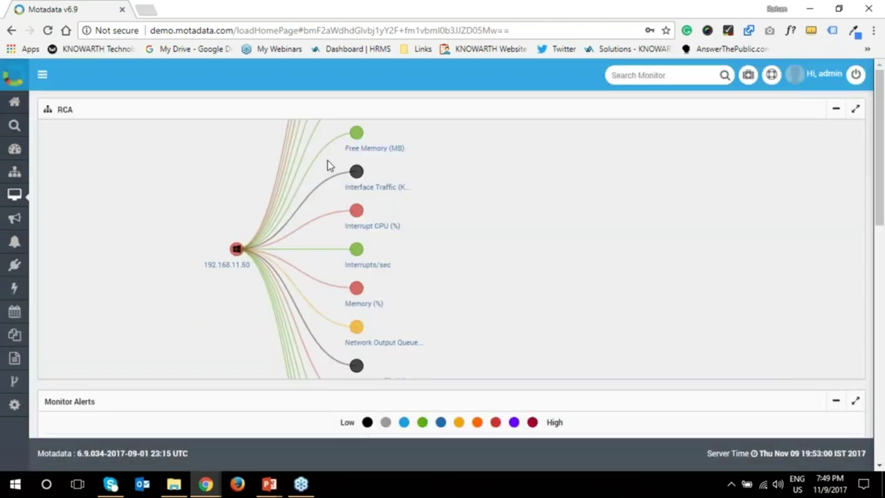
Examine the metric nodes branching from the host in the root cause analysis map
{"action": "left_click_drag", "start_coordinate": [465, 172], "coordinate": [463, 182]}
{"action": "scroll", "coordinate": [464, 182], "scroll_direction": "up", "scroll_amount": 5}
{"action": "scroll", "coordinate": [433, 197], "scroll_direction": "up", "scroll_amount": 5}
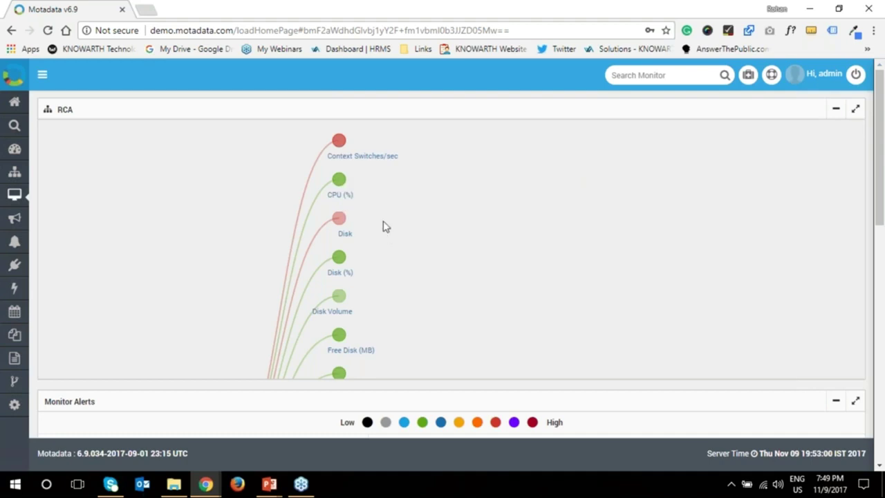
{"action": "scroll", "coordinate": [377, 216], "scroll_direction": "down", "scroll_amount": 1}
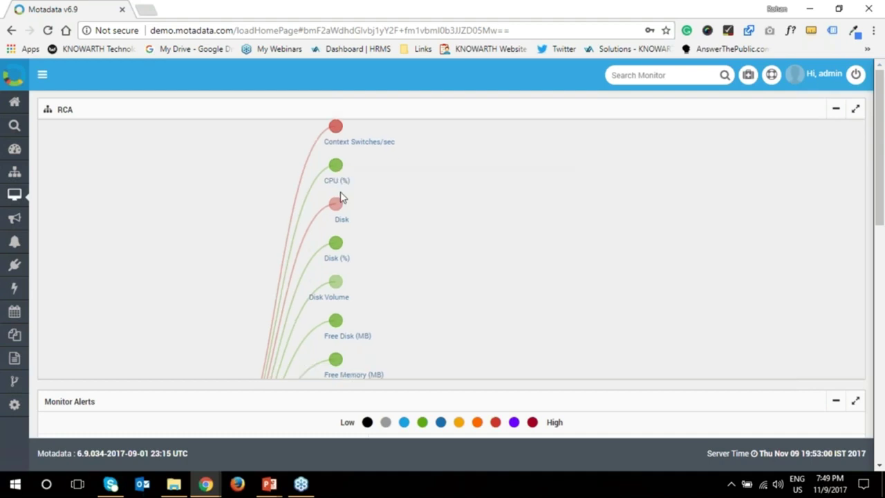
{"action": "scroll", "coordinate": [413, 237], "scroll_direction": "down", "scroll_amount": 2}
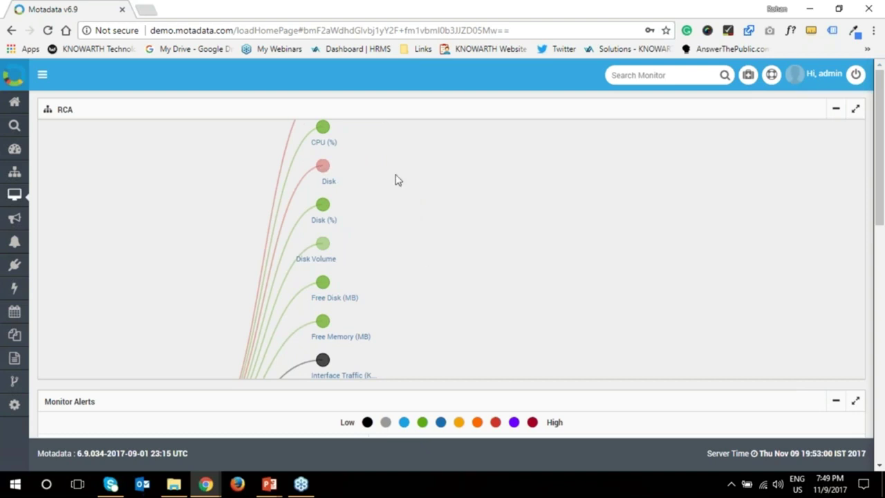
{"action": "scroll", "coordinate": [410, 237], "scroll_direction": "down", "scroll_amount": 5}
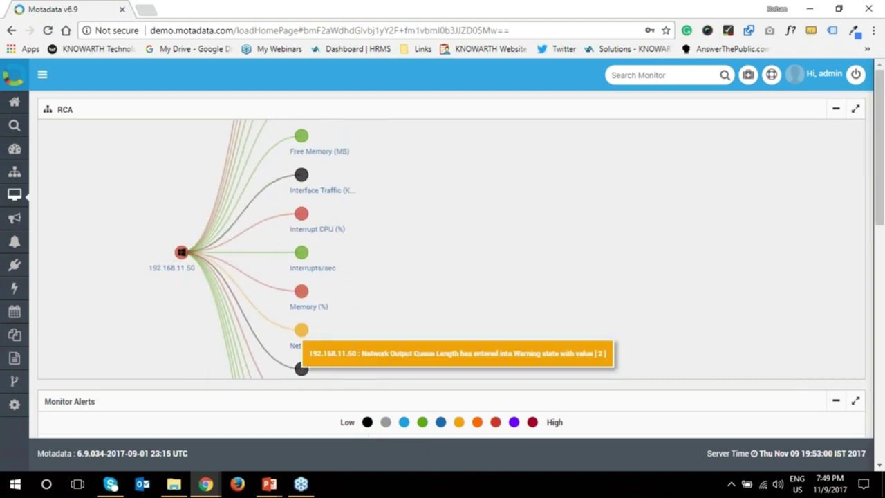
{"action": "scroll", "coordinate": [436, 297], "scroll_direction": "up", "scroll_amount": 3}
{"action": "scroll", "coordinate": [422, 201], "scroll_direction": "up", "scroll_amount": 3}
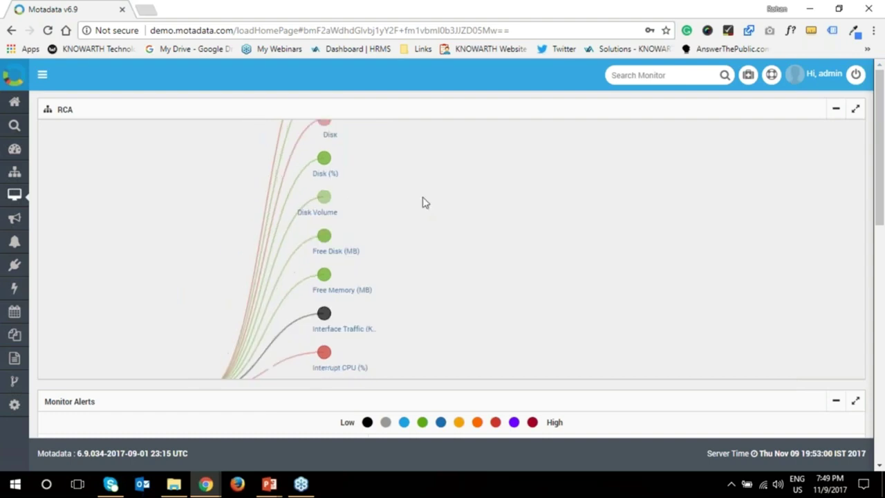
Expand the Disk node and its udev child in the root cause map and inspect the Disk Queue Length alert
{"action": "left_click", "coordinate": [324, 180]}
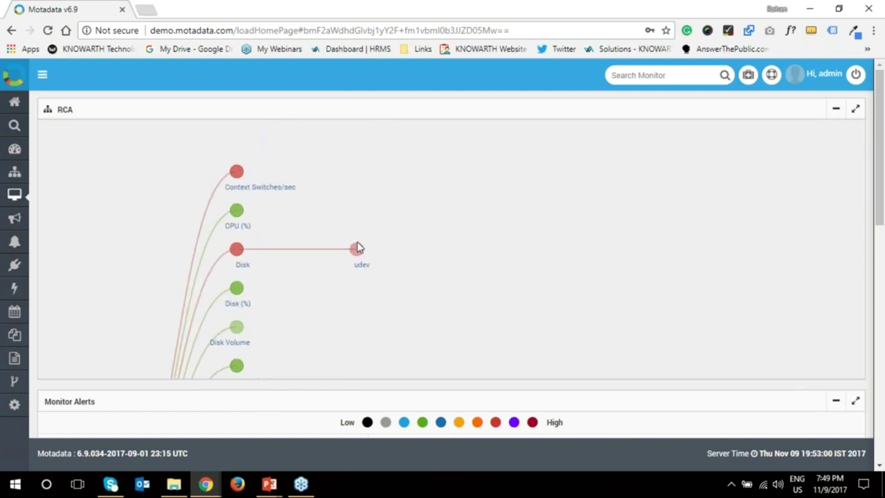
{"action": "left_click", "coordinate": [357, 249]}
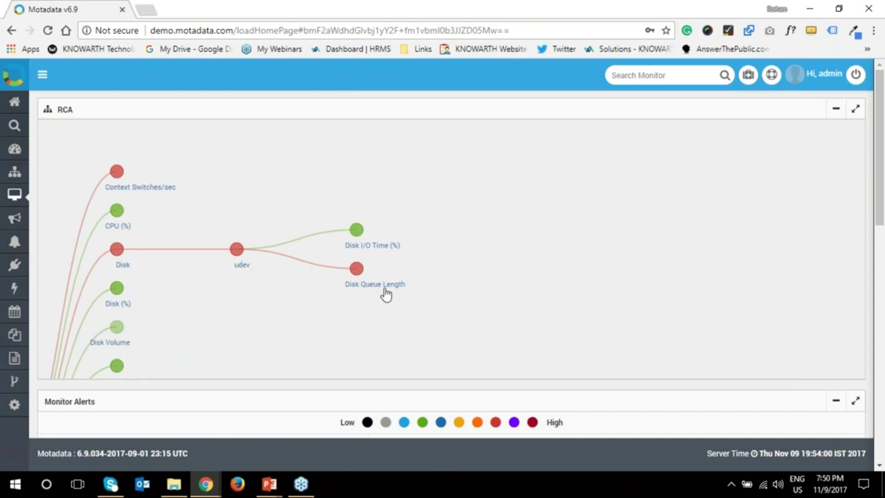
{"action": "mouse_move", "coordinate": [364, 293]}
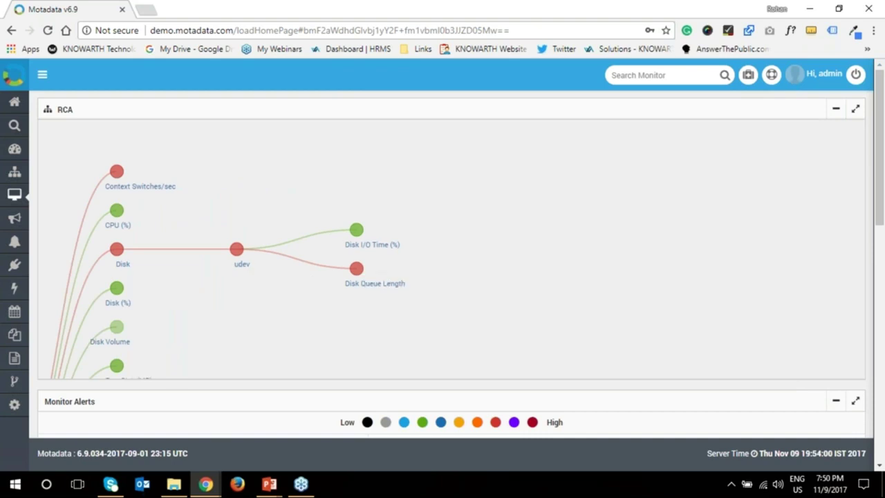
{"action": "left_click_drag", "start_coordinate": [350, 269], "coordinate": [237, 250]}
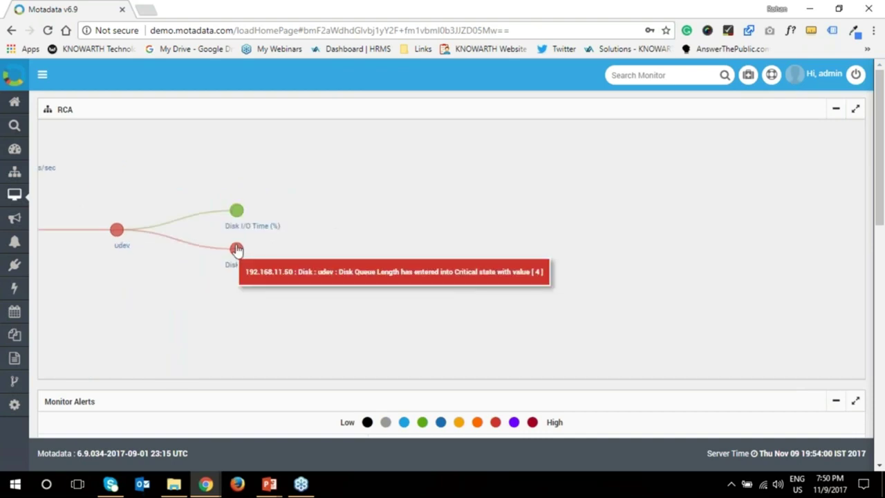
{"action": "left_click_drag", "start_coordinate": [147, 271], "coordinate": [225, 274]}
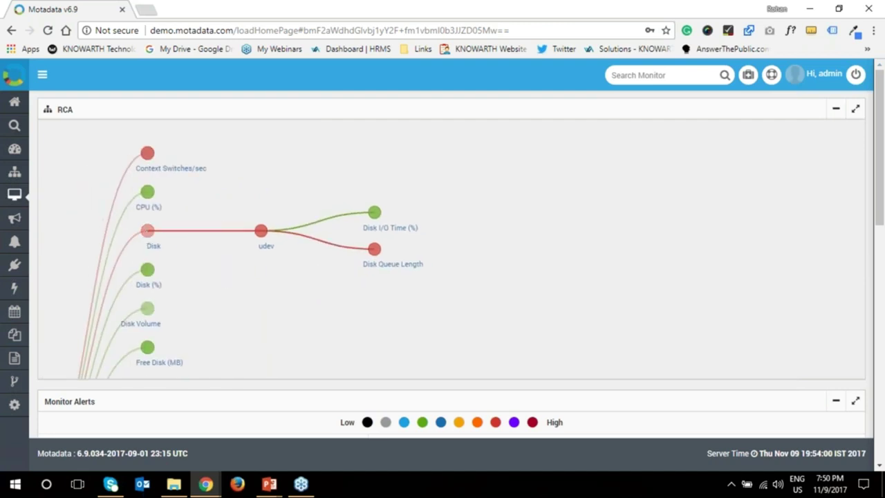
Examine the remaining metric nodes of the root cause map, from Free Memory down to Uptime
{"action": "left_click_drag", "start_coordinate": [322, 310], "coordinate": [334, 199]}
{"action": "left_click_drag", "start_coordinate": [350, 300], "coordinate": [351, 229]}
{"action": "left_click_drag", "start_coordinate": [355, 293], "coordinate": [355, 228]}
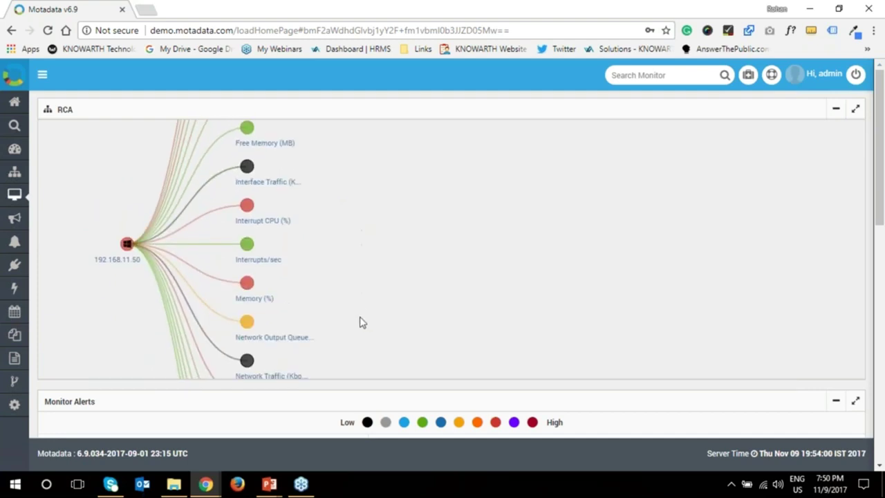
{"action": "left_click_drag", "start_coordinate": [363, 312], "coordinate": [364, 247]}
{"action": "left_click_drag", "start_coordinate": [353, 339], "coordinate": [359, 232]}
{"action": "left_click_drag", "start_coordinate": [413, 311], "coordinate": [393, 260]}
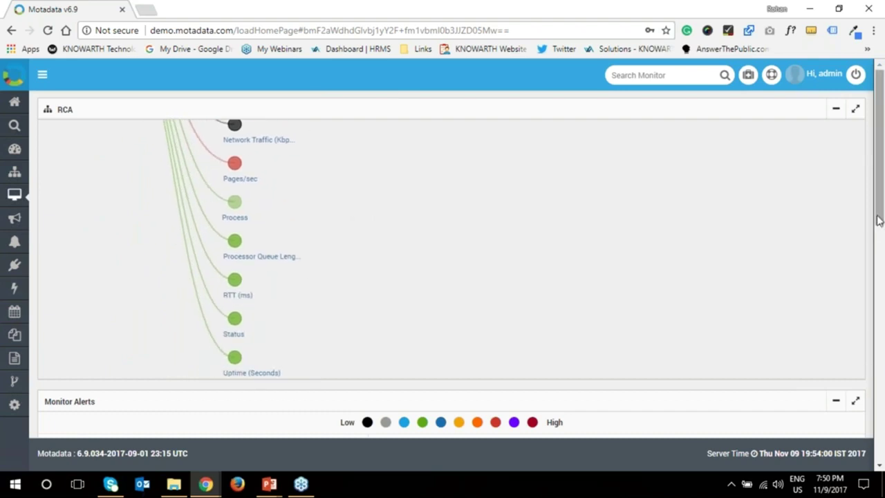
Review the severity history of the host's monitor alerts, including the Low Disk Volume Space time slots
{"action": "left_click_drag", "start_coordinate": [879, 214], "coordinate": [879, 272]}
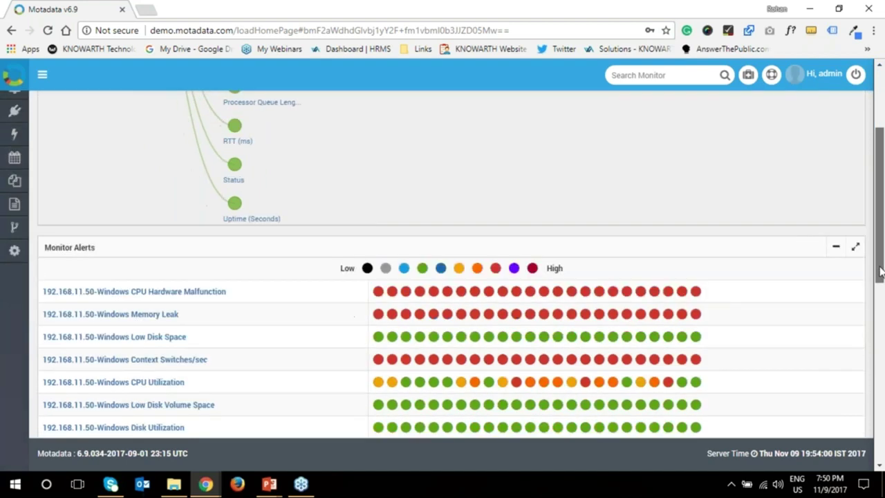
{"action": "scroll", "coordinate": [880, 272], "scroll_direction": "down", "scroll_amount": 2}
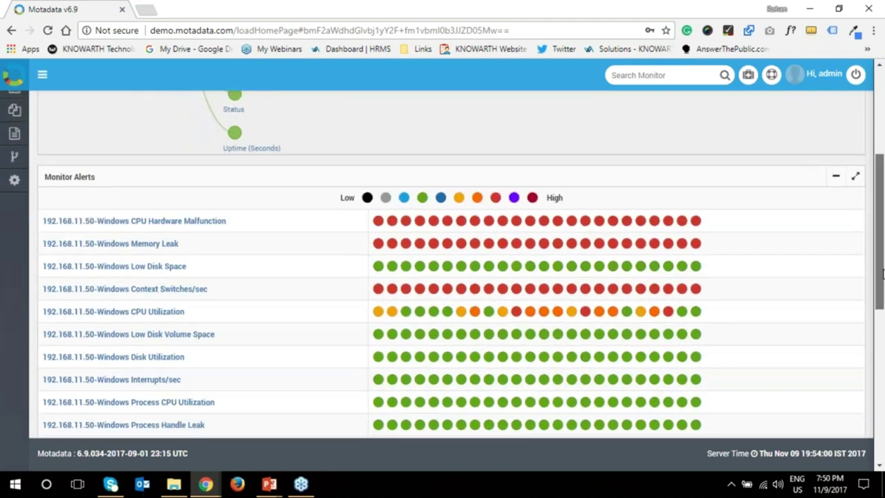
{"action": "scroll", "coordinate": [882, 275], "scroll_direction": "down", "scroll_amount": 1}
{"action": "scroll", "coordinate": [882, 275], "scroll_direction": "down", "scroll_amount": 1}
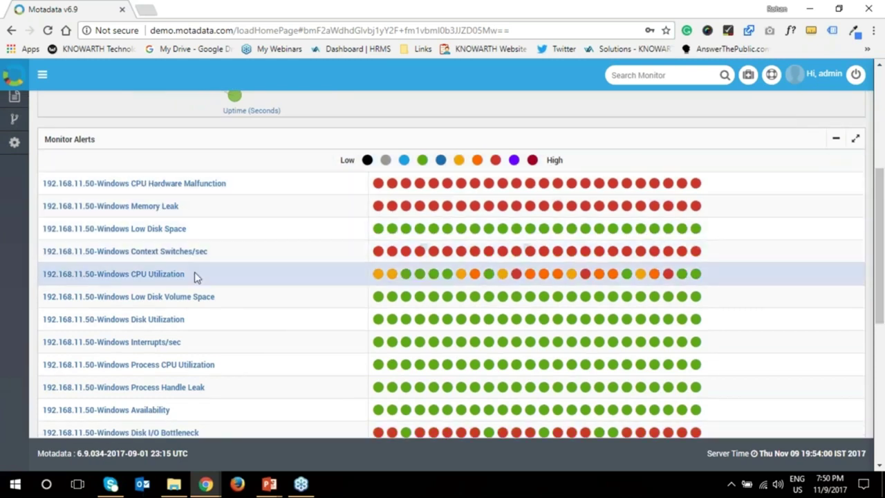
{"action": "scroll", "coordinate": [228, 291], "scroll_direction": "down", "scroll_amount": 1}
{"action": "scroll", "coordinate": [231, 295], "scroll_direction": "down", "scroll_amount": 1}
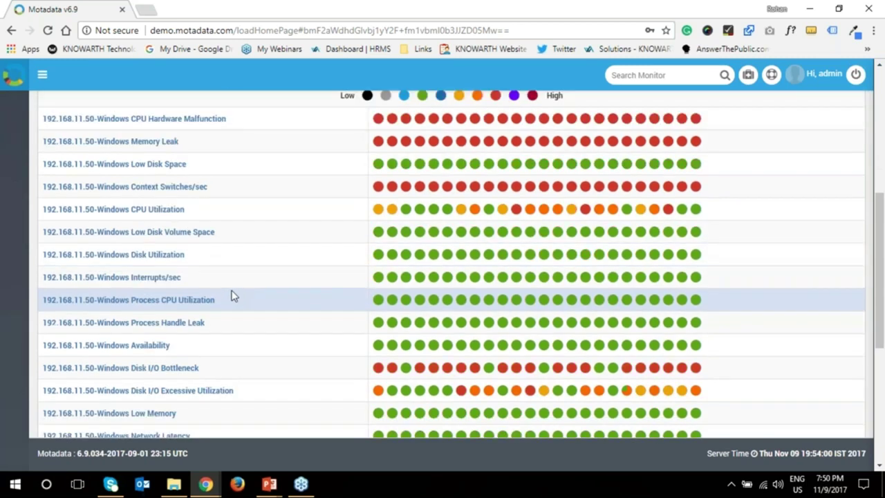
{"action": "mouse_move", "coordinate": [387, 233]}
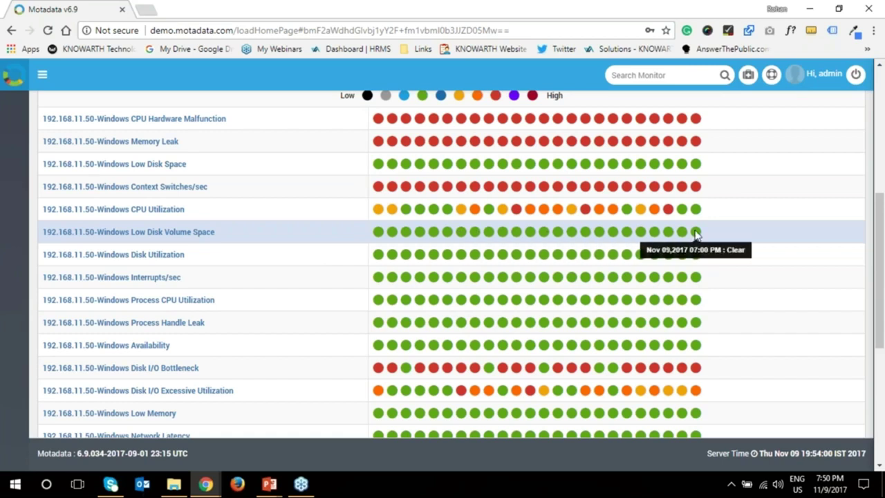
Open the latest time slot's recent alerts for Windows Context Switches/sec and expand the newest alert's full message
{"action": "mouse_move", "coordinate": [693, 193]}
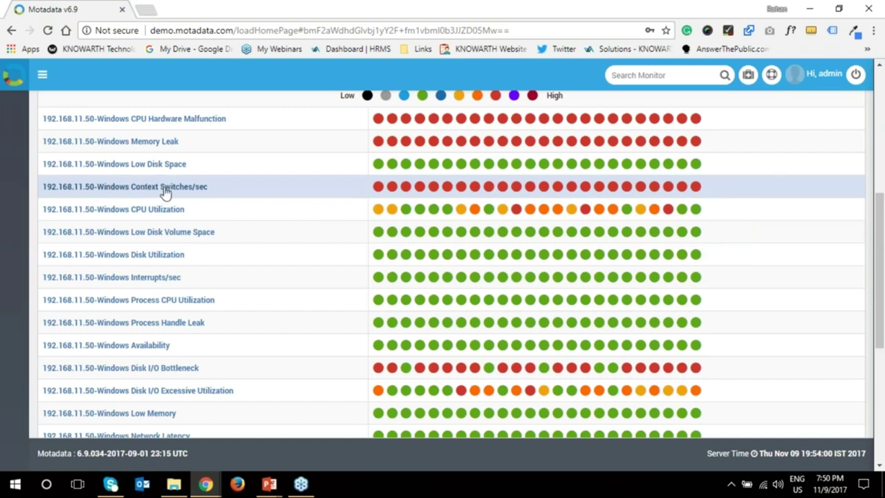
{"action": "left_click", "coordinate": [696, 188]}
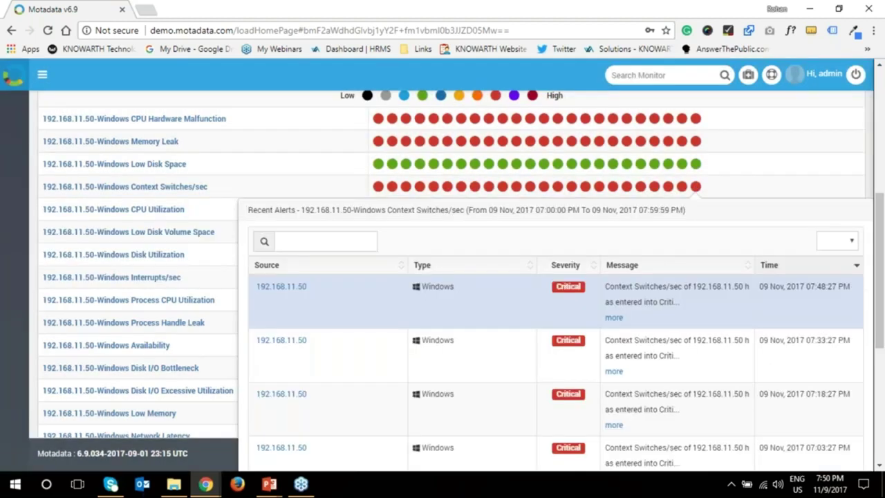
{"action": "left_click", "coordinate": [614, 317]}
{"action": "scroll", "coordinate": [702, 390], "scroll_direction": "down", "scroll_amount": 1}
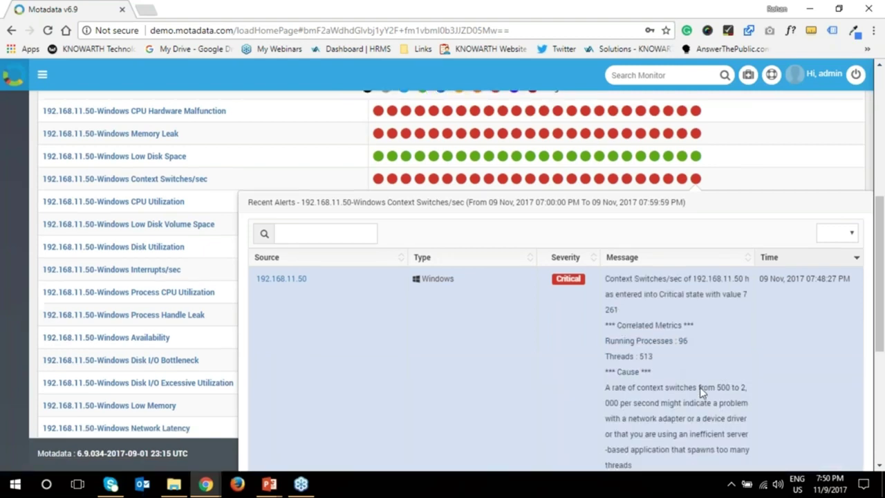
{"action": "scroll", "coordinate": [701, 390], "scroll_direction": "down", "scroll_amount": 1}
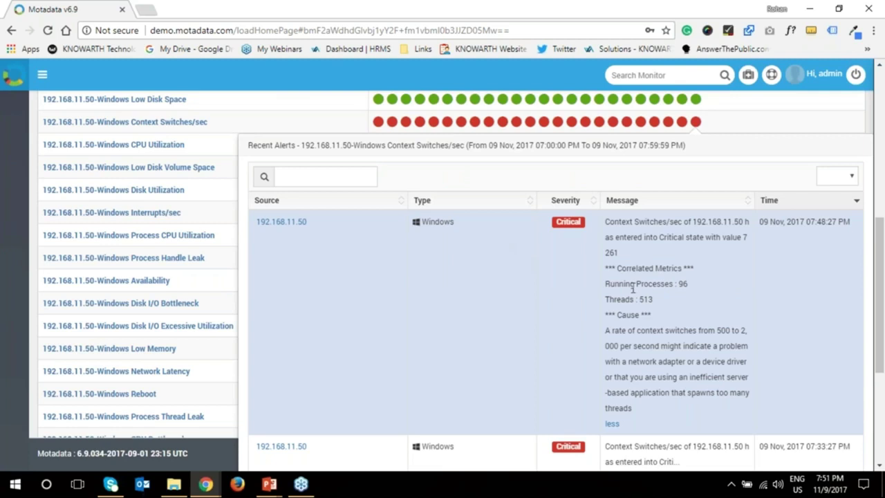
Read the alert's correlated running processes, threads and cause, and close the recent alerts
{"action": "double_click", "coordinate": [683, 283]}
{"action": "double_click", "coordinate": [645, 298]}
{"action": "left_click", "coordinate": [666, 318]}
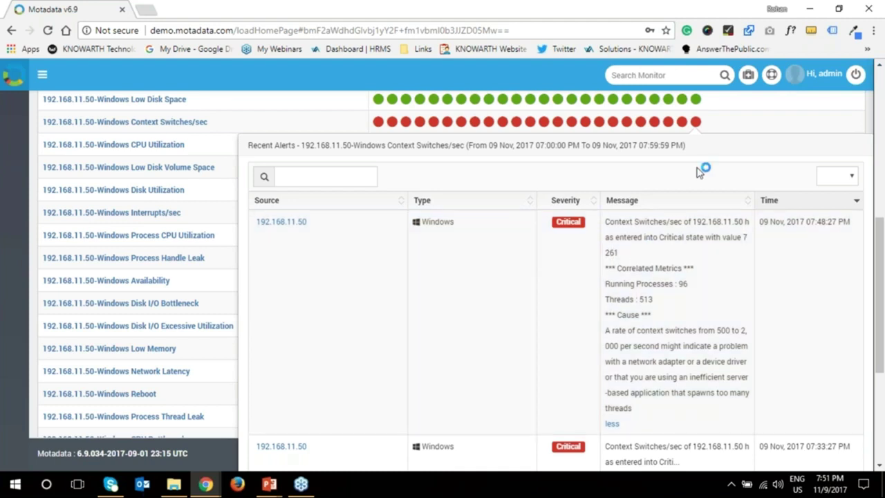
{"action": "left_click", "coordinate": [696, 125]}
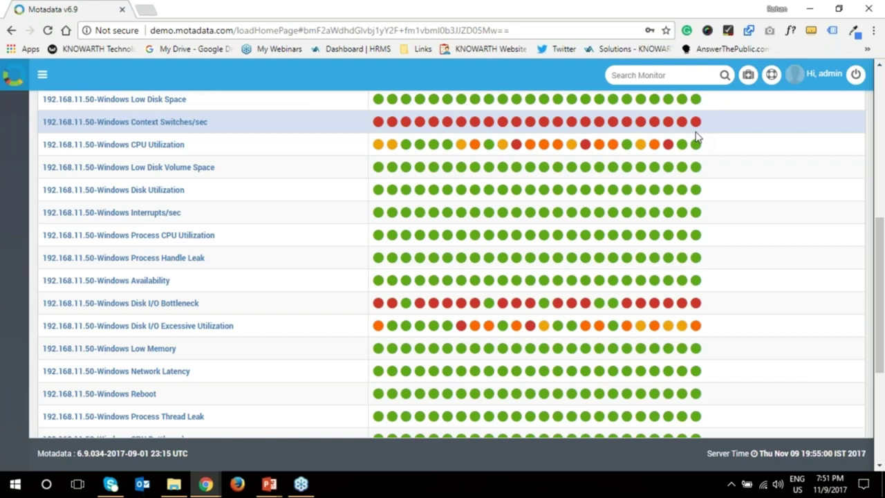
Open the switch 192.168.15.41 and review its device details, system metrics, network latency and system load
{"action": "scroll", "coordinate": [551, 299], "scroll_direction": "down", "scroll_amount": 1}
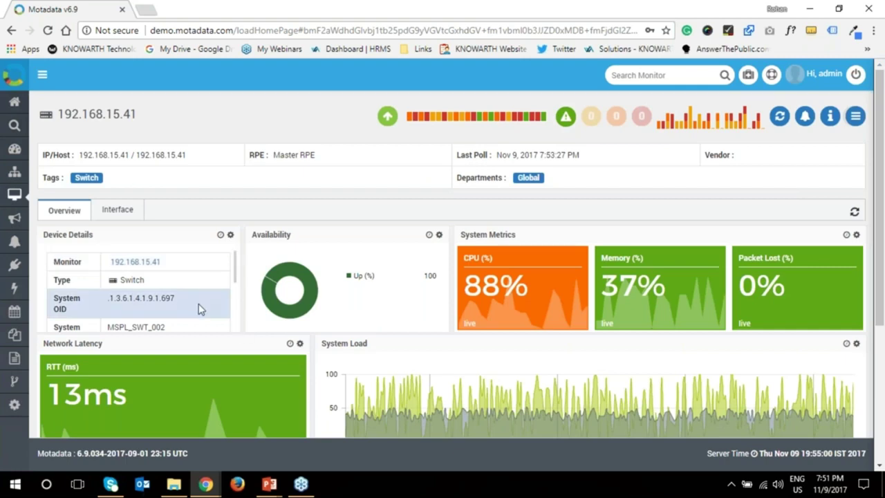
{"action": "scroll", "coordinate": [198, 308], "scroll_direction": "down", "scroll_amount": 1}
{"action": "scroll", "coordinate": [199, 309], "scroll_direction": "up", "scroll_amount": 1}
{"action": "scroll", "coordinate": [172, 302], "scroll_direction": "down", "scroll_amount": 1}
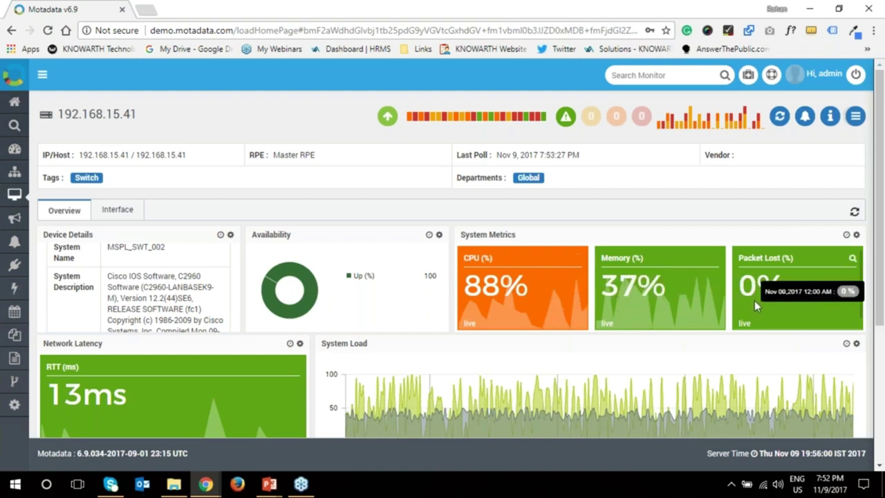
{"action": "scroll", "coordinate": [753, 304], "scroll_direction": "down", "scroll_amount": 1}
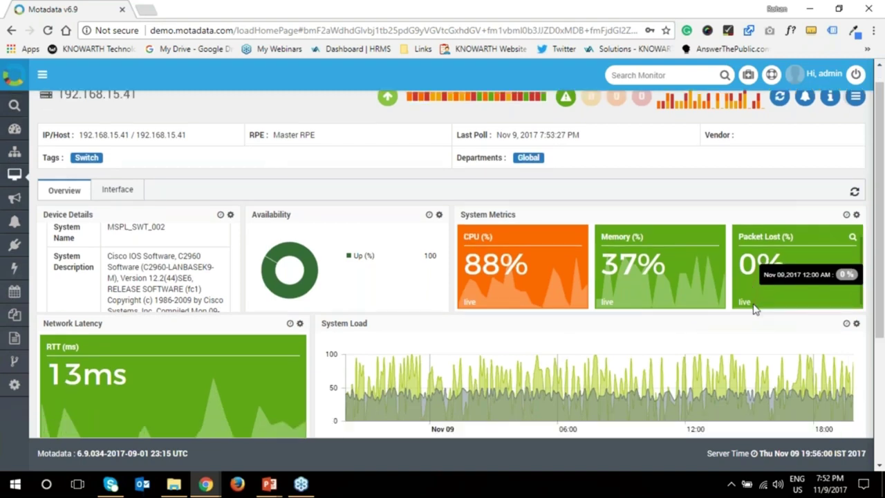
{"action": "scroll", "coordinate": [755, 310], "scroll_direction": "down", "scroll_amount": 2}
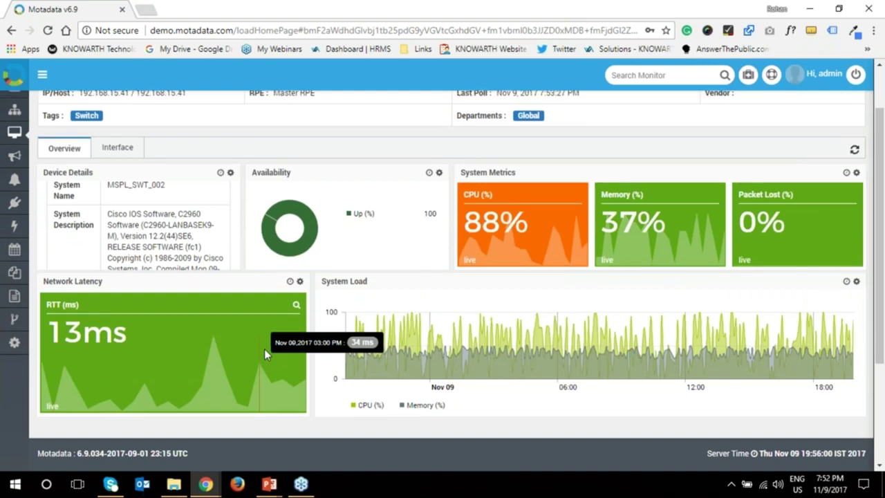
{"action": "scroll", "coordinate": [264, 349], "scroll_direction": "up", "scroll_amount": 1}
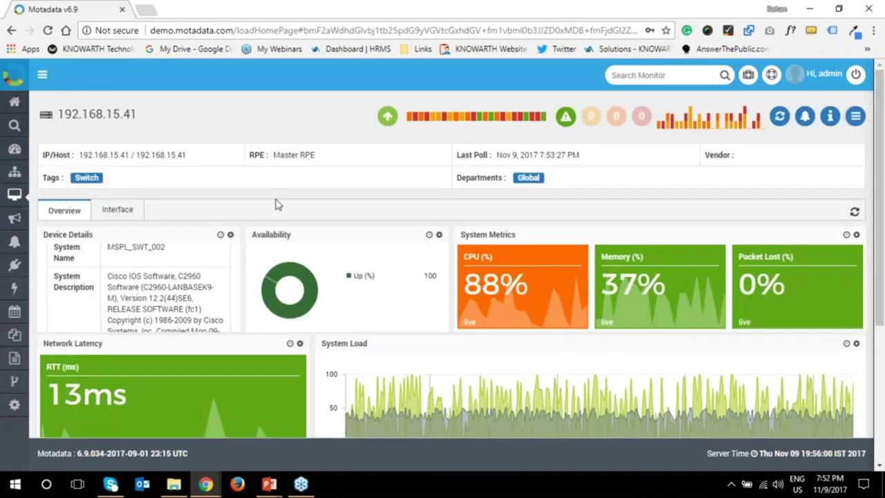
View the switch's recent CPU utilization alerts for the 06:00 to 06:59 PM slot and close the alert list
{"action": "left_click", "coordinate": [532, 119]}
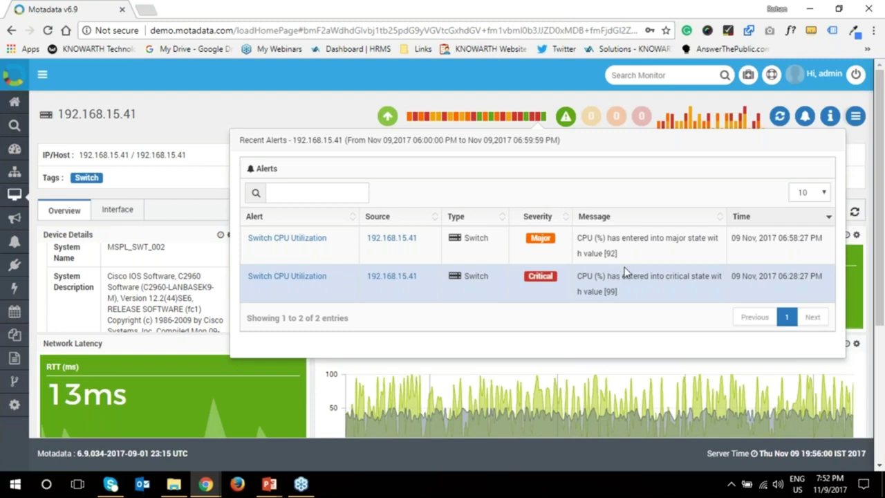
{"action": "double_click", "coordinate": [609, 291]}
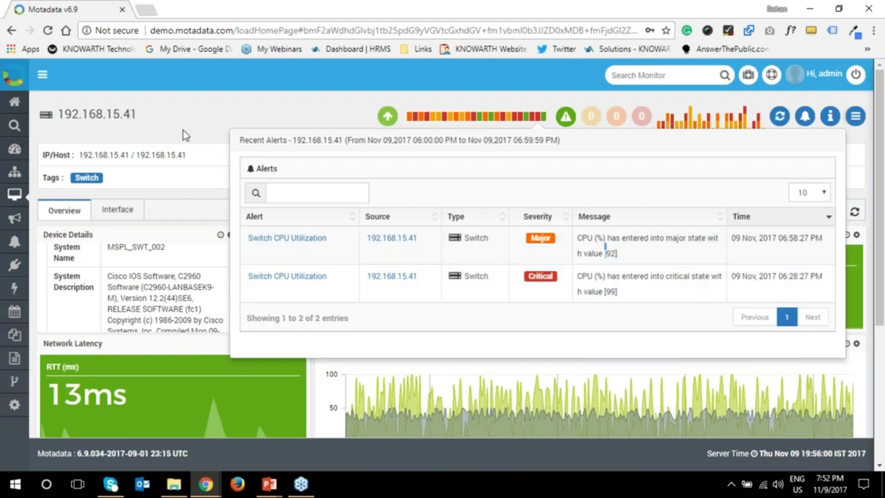
{"action": "left_click", "coordinate": [184, 123]}
Open the switch's interface view and review the status and traffic of the listed interfaces
{"action": "left_click", "coordinate": [129, 210]}
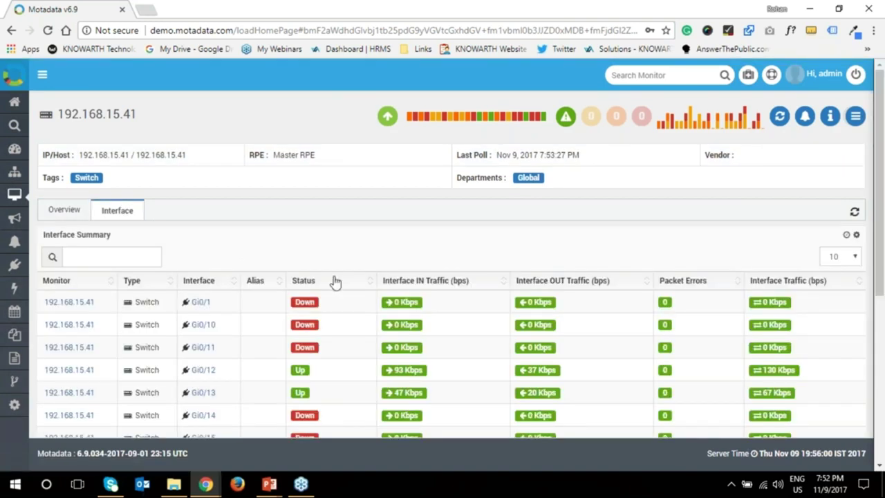
{"action": "scroll", "coordinate": [442, 298], "scroll_direction": "down", "scroll_amount": 1}
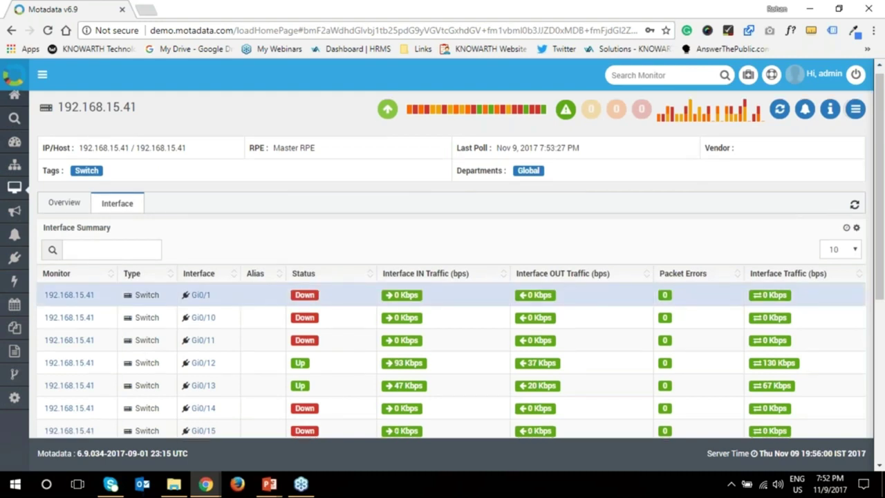
{"action": "scroll", "coordinate": [330, 315], "scroll_direction": "down", "scroll_amount": 2}
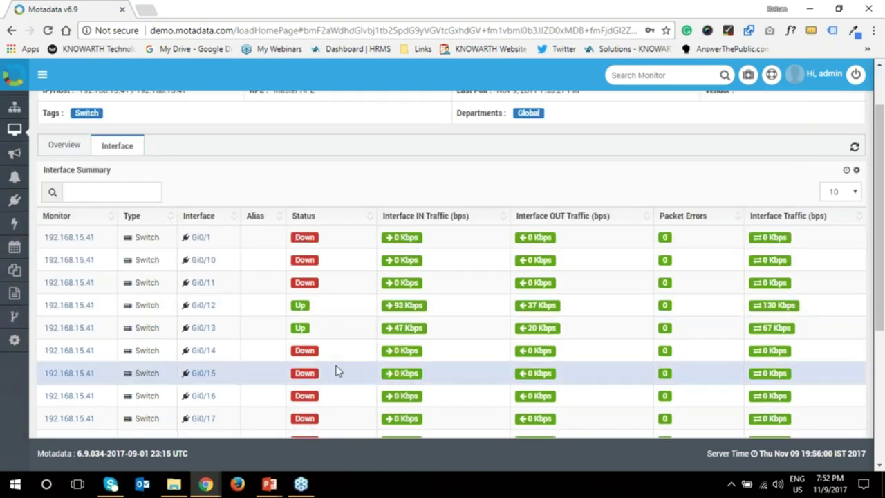
Sort the interface summary by status with the up interfaces first, and open the metric report of interface Gi0/12
{"action": "left_click", "coordinate": [328, 220]}
{"action": "left_click", "coordinate": [330, 220]}
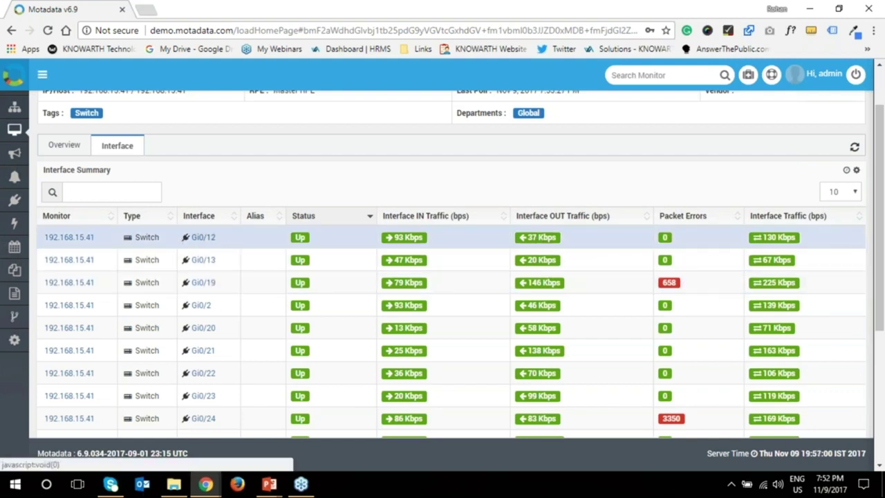
{"action": "left_click", "coordinate": [207, 241]}
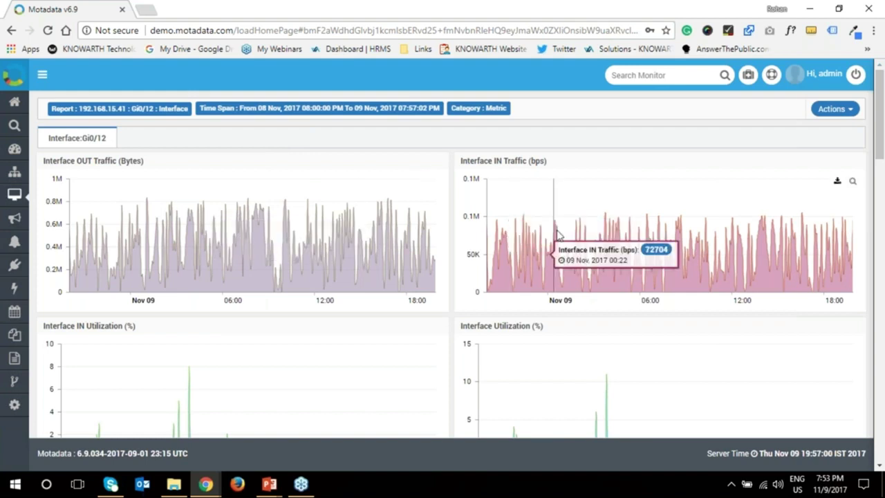
Review the traffic, utilization, speed, packet loss, discard and error charts in the Gi0/12 interface metric report
{"action": "scroll", "coordinate": [605, 235], "scroll_direction": "down", "scroll_amount": 1}
{"action": "scroll", "coordinate": [607, 235], "scroll_direction": "down", "scroll_amount": 1}
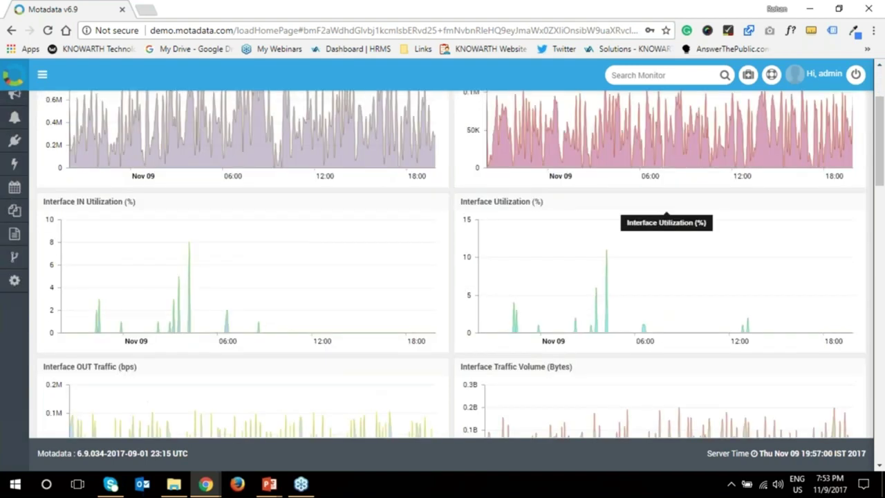
{"action": "scroll", "coordinate": [607, 235], "scroll_direction": "down", "scroll_amount": 2}
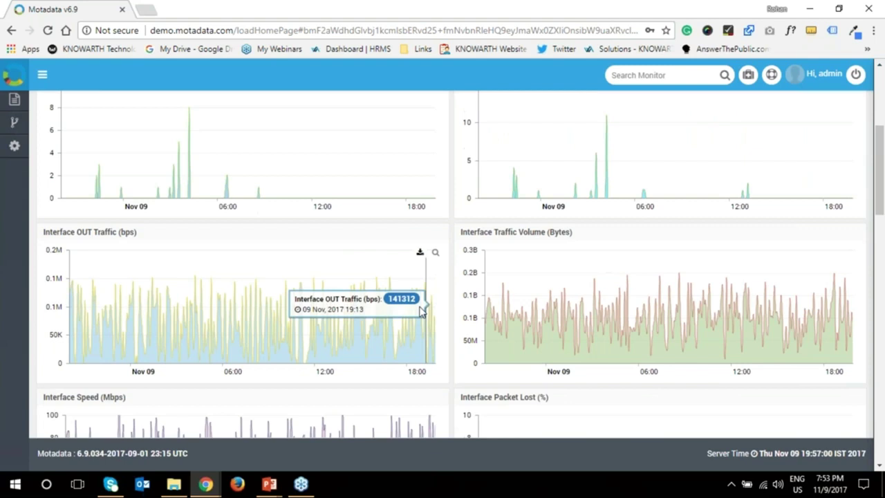
{"action": "scroll", "coordinate": [357, 287], "scroll_direction": "down", "scroll_amount": 1}
{"action": "scroll", "coordinate": [356, 287], "scroll_direction": "down", "scroll_amount": 1}
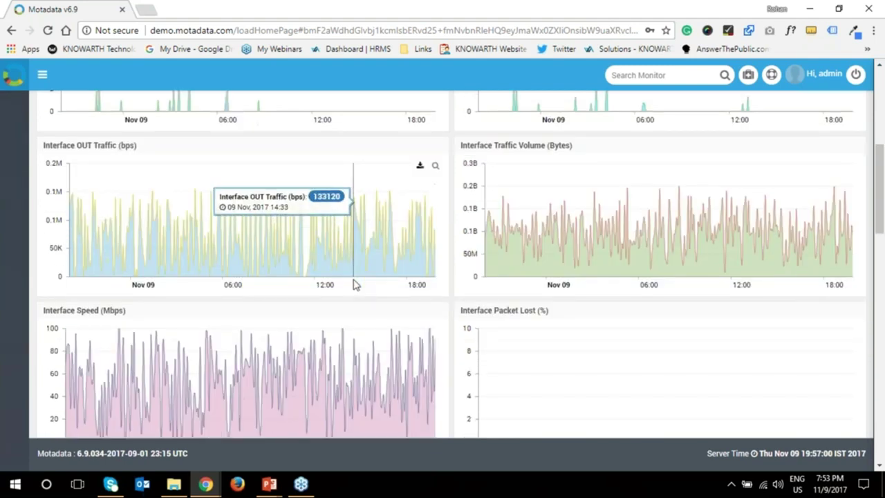
{"action": "scroll", "coordinate": [354, 286], "scroll_direction": "down", "scroll_amount": 1}
{"action": "scroll", "coordinate": [351, 302], "scroll_direction": "down", "scroll_amount": 1}
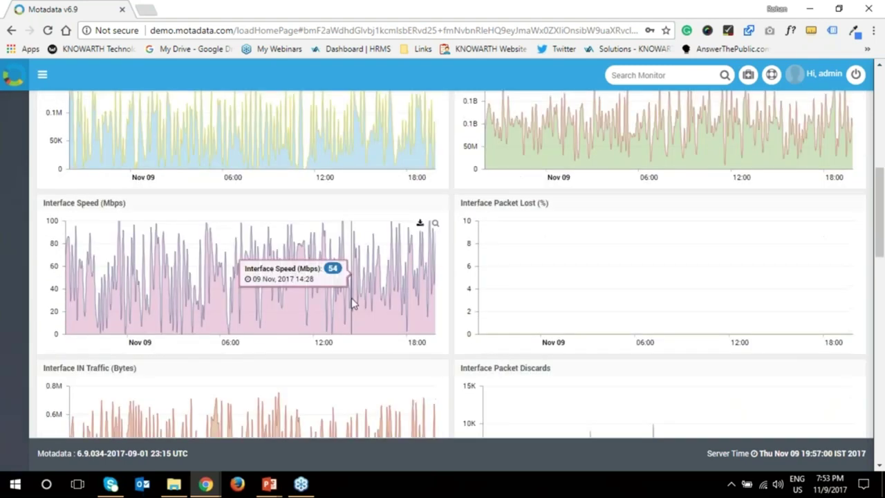
{"action": "scroll", "coordinate": [353, 304], "scroll_direction": "down", "scroll_amount": 1}
{"action": "scroll", "coordinate": [355, 341], "scroll_direction": "down", "scroll_amount": 1}
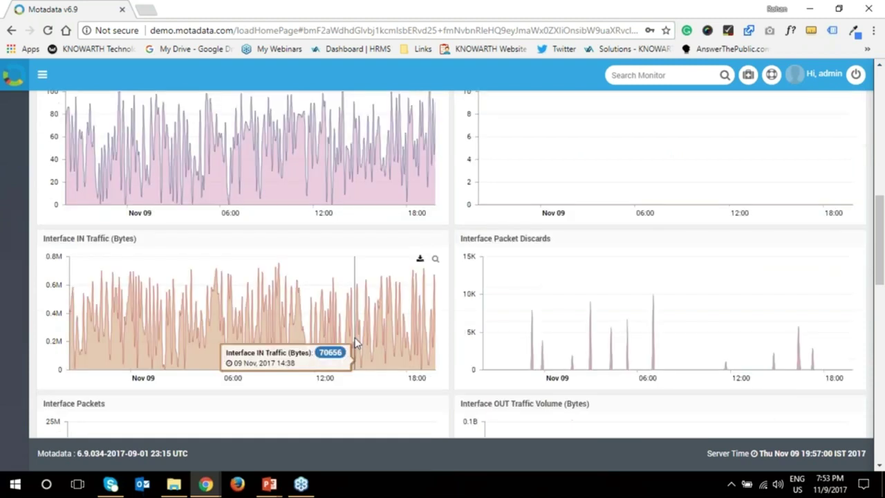
{"action": "scroll", "coordinate": [355, 341], "scroll_direction": "down", "scroll_amount": 1}
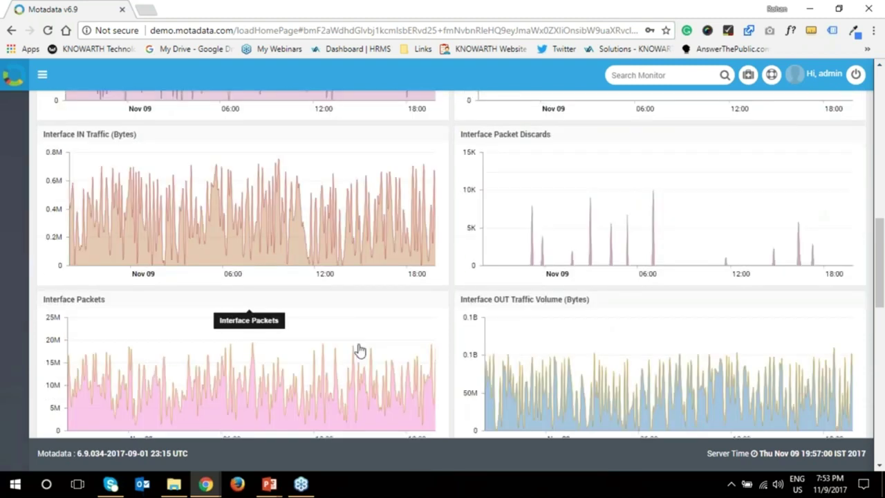
{"action": "scroll", "coordinate": [359, 351], "scroll_direction": "down", "scroll_amount": 1}
{"action": "scroll", "coordinate": [378, 347], "scroll_direction": "down", "scroll_amount": 1}
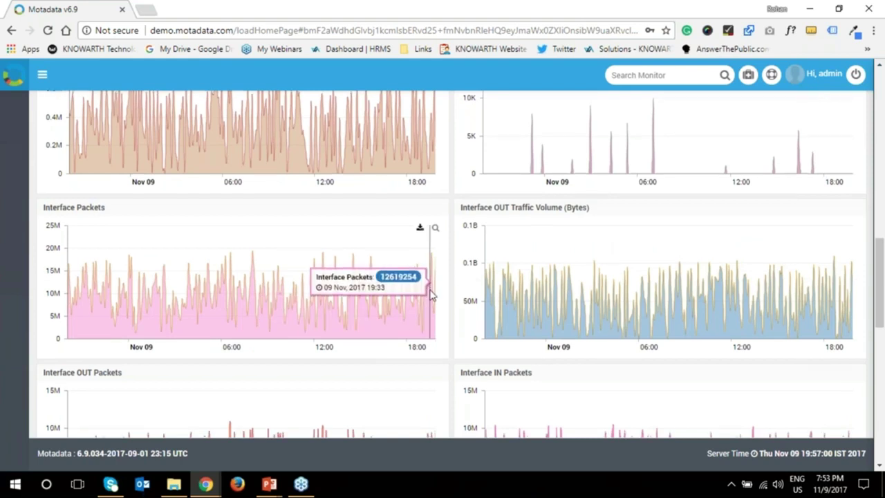
{"action": "scroll", "coordinate": [410, 349], "scroll_direction": "down", "scroll_amount": 1}
{"action": "scroll", "coordinate": [410, 349], "scroll_direction": "down", "scroll_amount": 1}
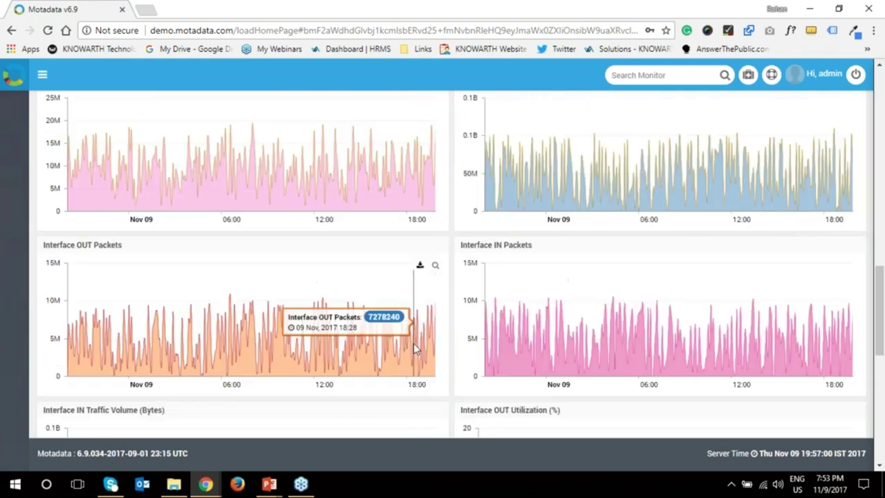
{"action": "scroll", "coordinate": [413, 343], "scroll_direction": "down", "scroll_amount": 3}
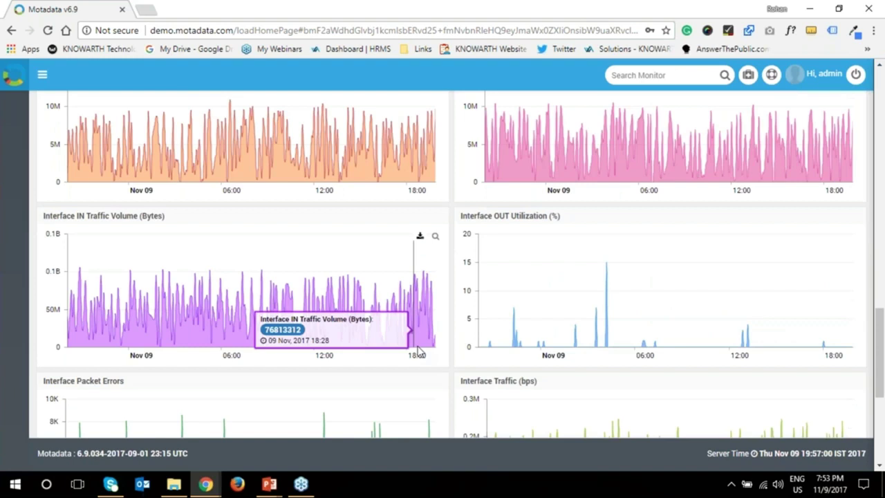
{"action": "scroll", "coordinate": [421, 353], "scroll_direction": "down", "scroll_amount": 1}
{"action": "scroll", "coordinate": [425, 353], "scroll_direction": "up", "scroll_amount": 3}
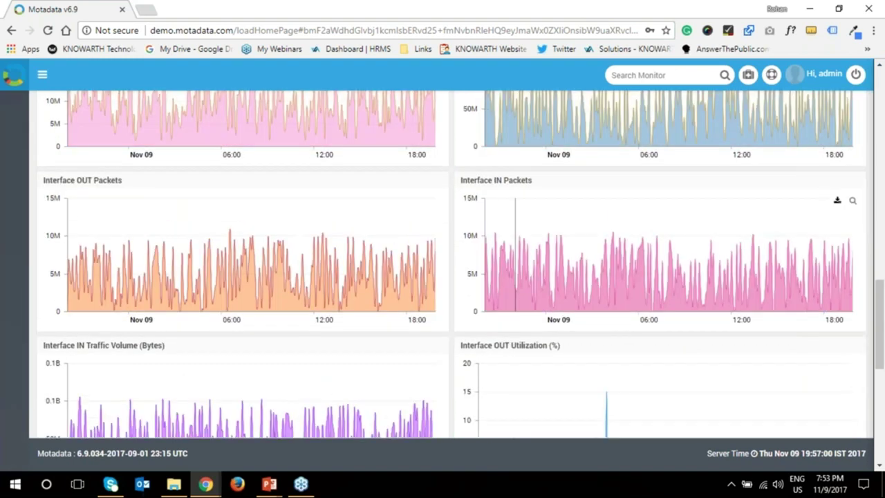
{"action": "scroll", "coordinate": [629, 237], "scroll_direction": "up", "scroll_amount": 5}
{"action": "scroll", "coordinate": [629, 238], "scroll_direction": "up", "scroll_amount": 2}
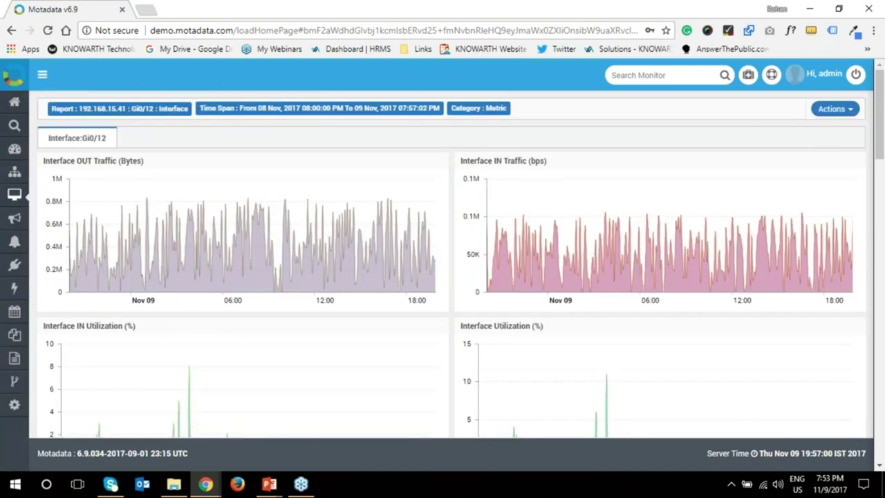
Export the Gi0/12 interface report as a PDF and return to the list of monitors
{"action": "left_click", "coordinate": [834, 109]}
{"action": "left_click", "coordinate": [814, 145]}
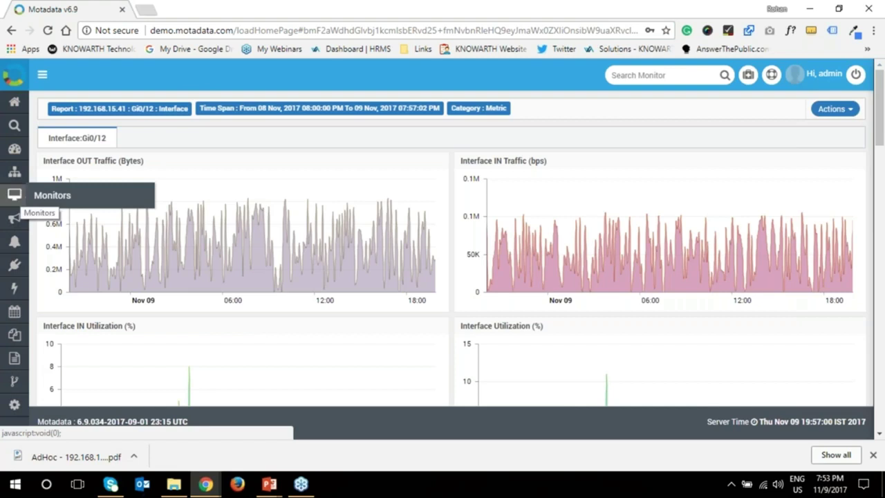
{"action": "left_click", "coordinate": [32, 194]}
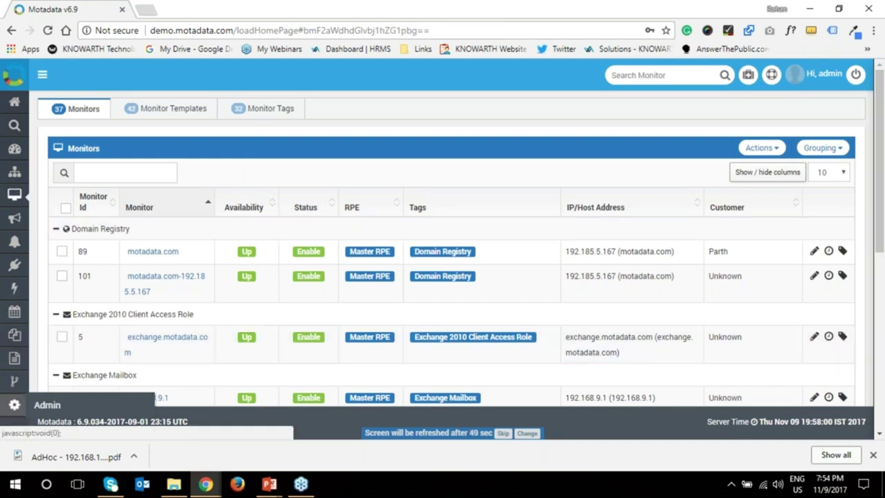
Open the Motadata Apps page under Other Settings in the administration area
{"action": "left_click", "coordinate": [15, 404]}
{"action": "scroll", "coordinate": [535, 306], "scroll_direction": "down", "scroll_amount": 2}
{"action": "scroll", "coordinate": [535, 306], "scroll_direction": "down", "scroll_amount": 2}
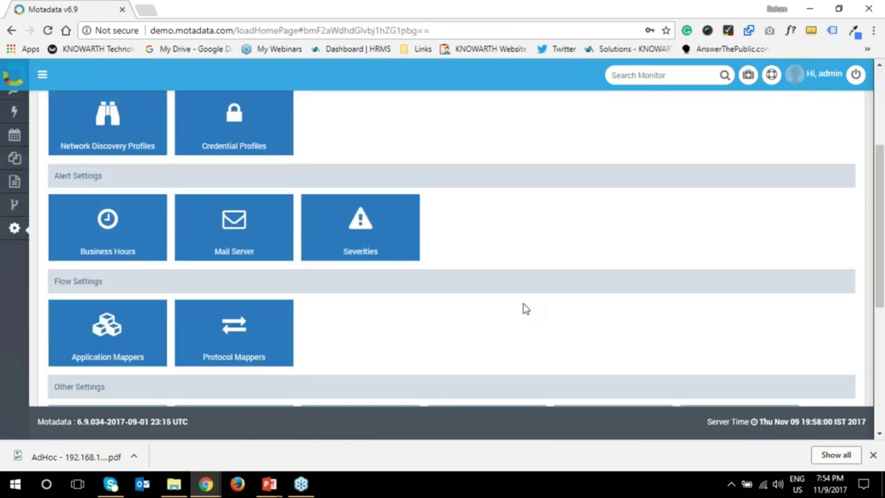
{"action": "scroll", "coordinate": [501, 310], "scroll_direction": "down", "scroll_amount": 1}
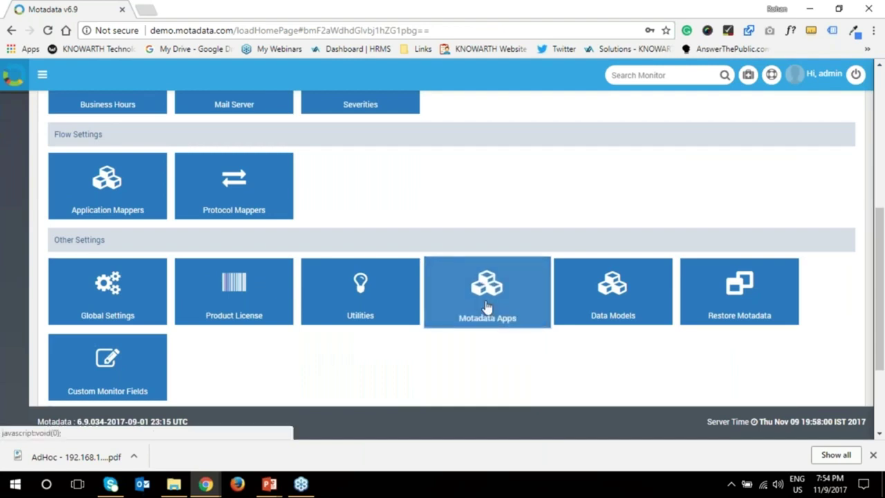
{"action": "left_click", "coordinate": [486, 310]}
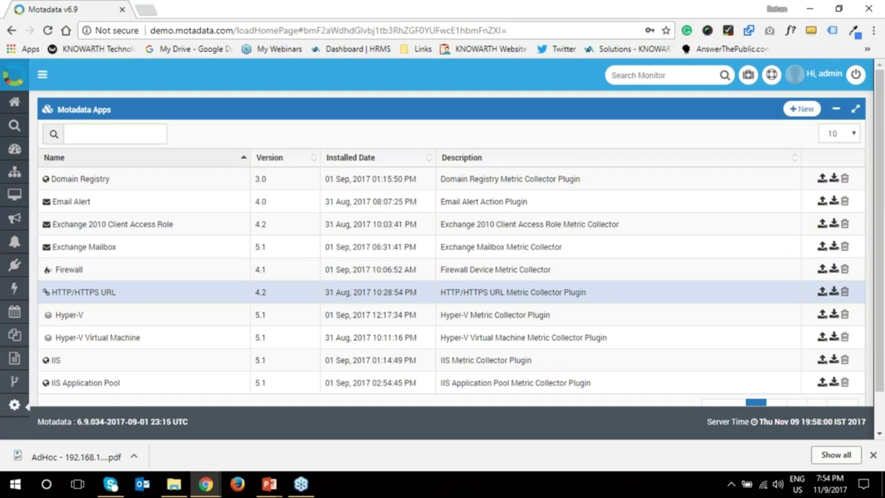
Examine the list of installed Motadata apps with their versions, installation dates and descriptions
{"action": "double_click", "coordinate": [486, 293]}
{"action": "left_click", "coordinate": [253, 263]}
{"action": "scroll", "coordinate": [247, 286], "scroll_direction": "down", "scroll_amount": 1}
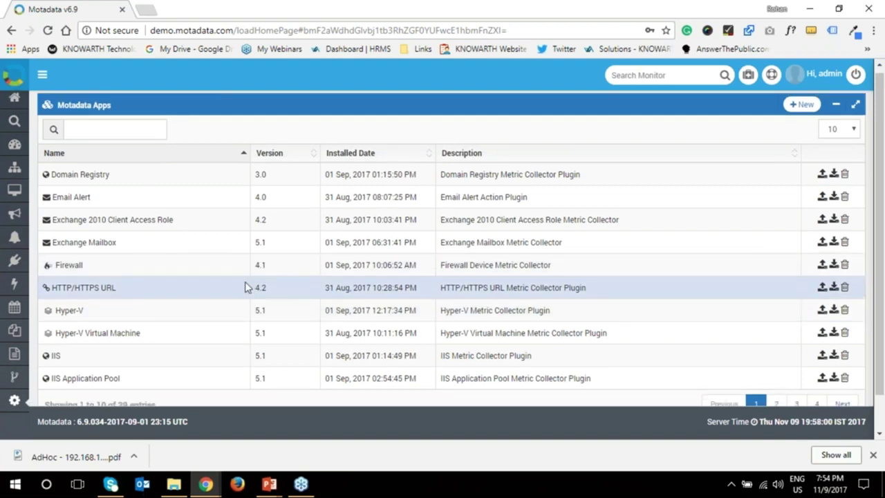
{"action": "scroll", "coordinate": [246, 287], "scroll_direction": "down", "scroll_amount": 1}
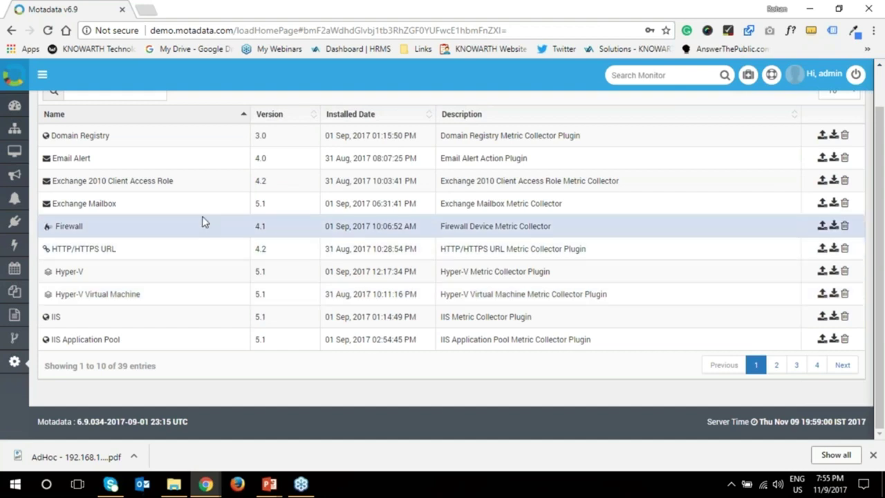
{"action": "scroll", "coordinate": [203, 221], "scroll_direction": "up", "scroll_amount": 1}
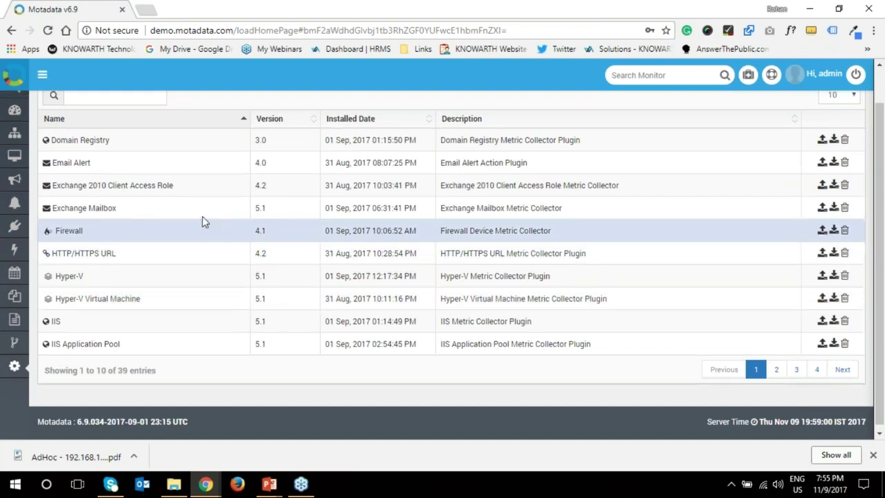
{"action": "scroll", "coordinate": [210, 128], "scroll_direction": "up", "scroll_amount": 1}
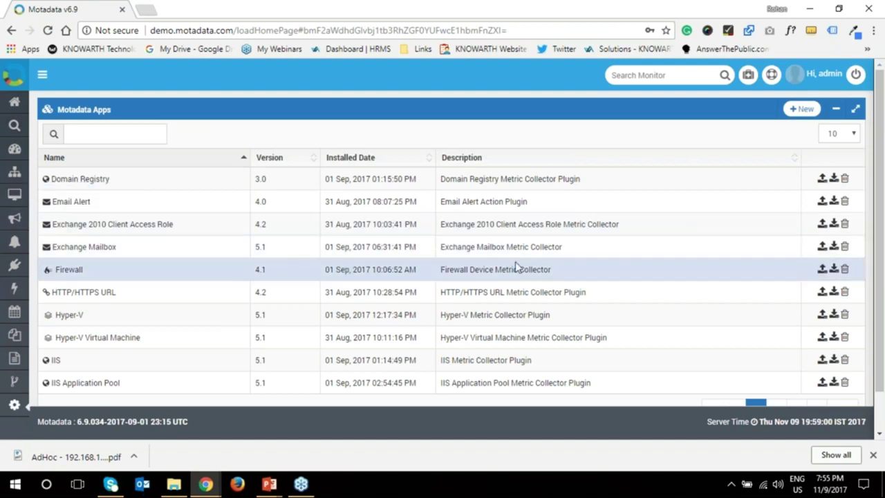
{"action": "scroll", "coordinate": [532, 269], "scroll_direction": "down", "scroll_amount": 1}
{"action": "scroll", "coordinate": [532, 269], "scroll_direction": "down", "scroll_amount": 1}
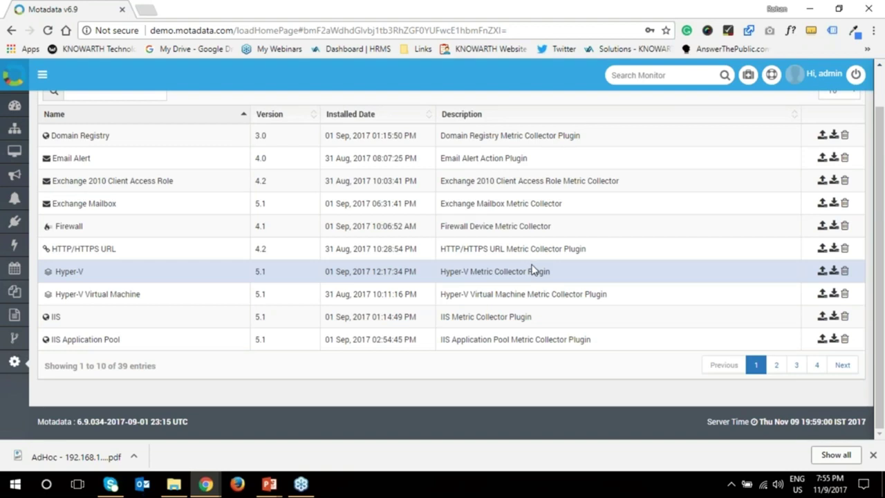
{"action": "scroll", "coordinate": [532, 269], "scroll_direction": "up", "scroll_amount": 1}
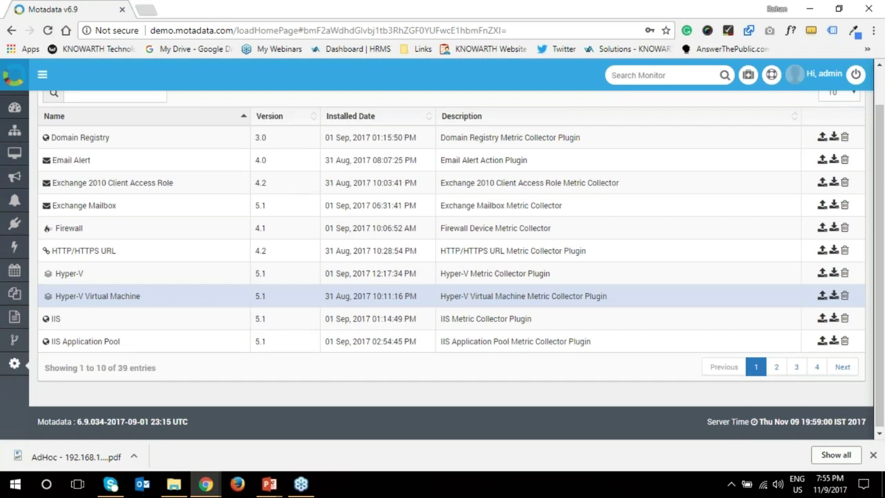
{"action": "scroll", "coordinate": [187, 177], "scroll_direction": "up", "scroll_amount": 1}
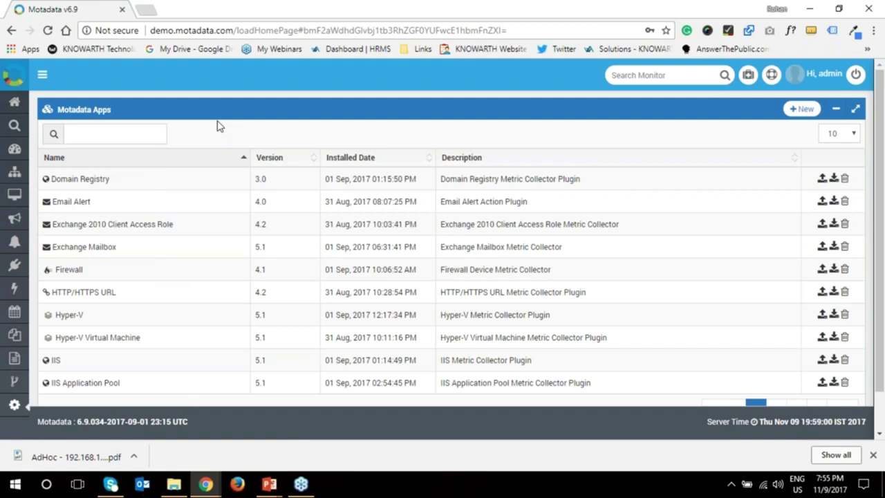
Open the plugin manager and review the action plugins and the NetFlow Version 5 and sFlow flow parsers
{"action": "mouse_move", "coordinate": [17, 242]}
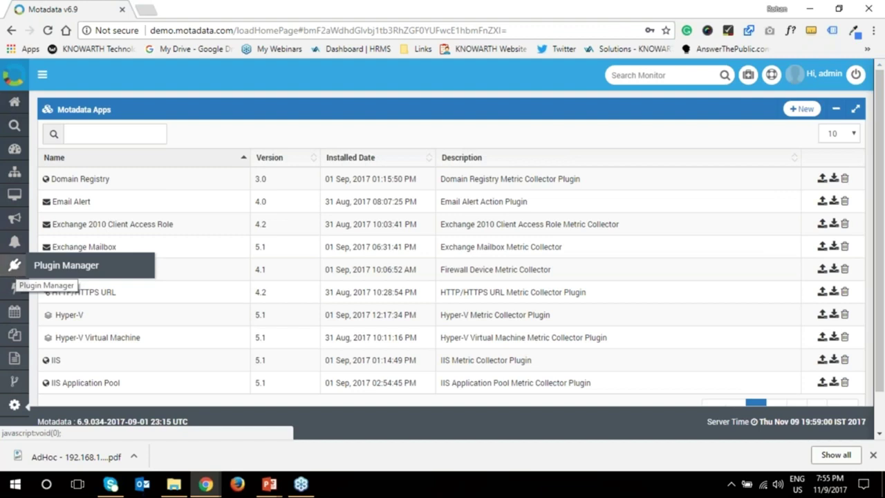
{"action": "left_click", "coordinate": [14, 266]}
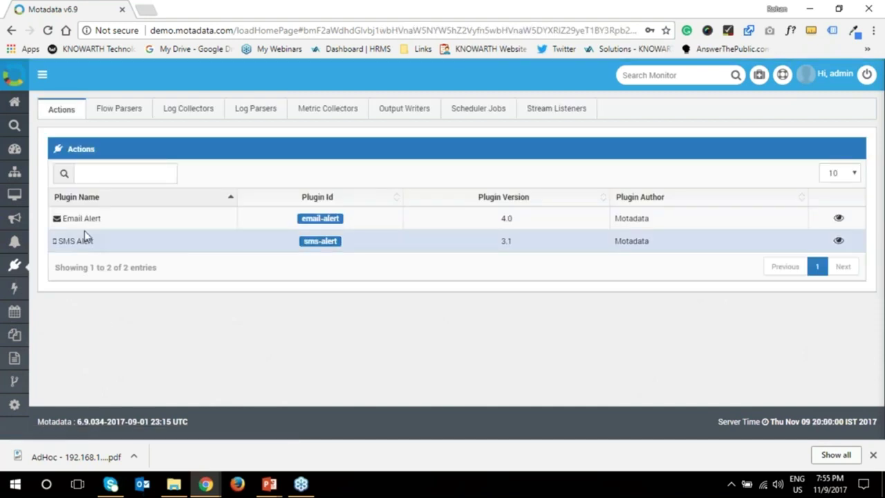
{"action": "left_click", "coordinate": [119, 108]}
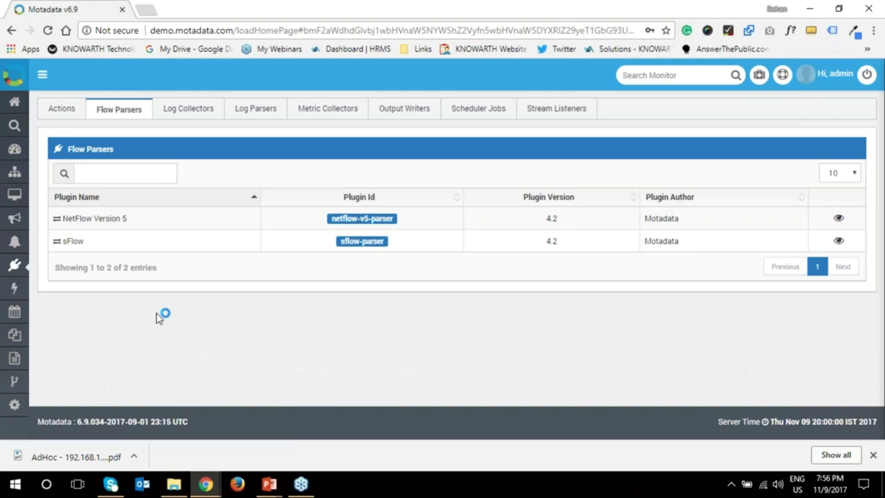
{"action": "double_click", "coordinate": [99, 218]}
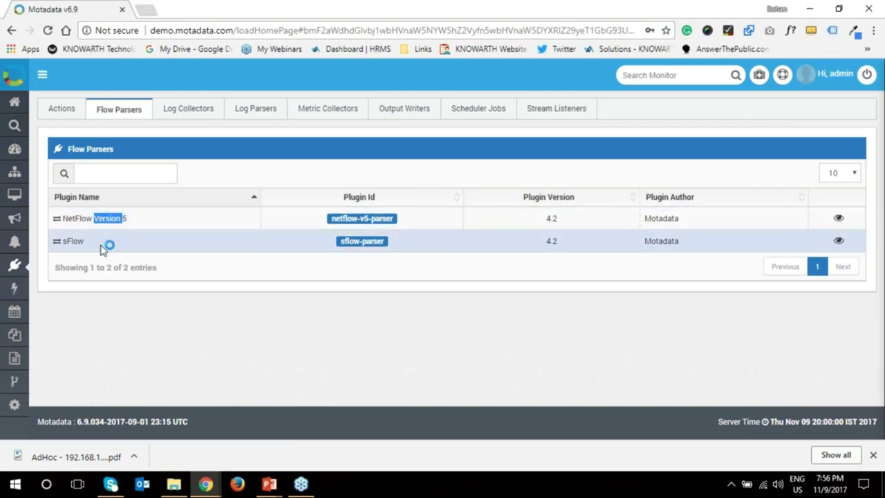
{"action": "left_click", "coordinate": [105, 246]}
{"action": "double_click", "coordinate": [70, 240]}
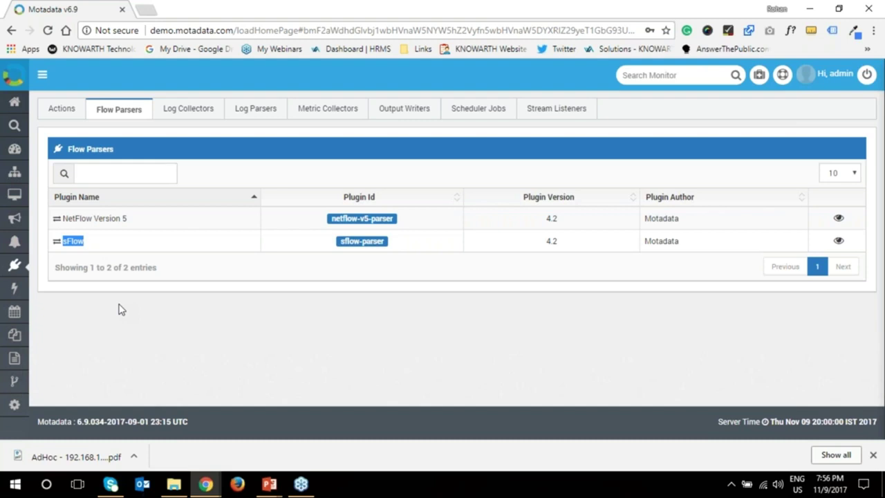
Open the flow application view and display traffic from the sFlow source for Today, covering all source and destination IPs
{"action": "left_click", "coordinate": [15, 385]}
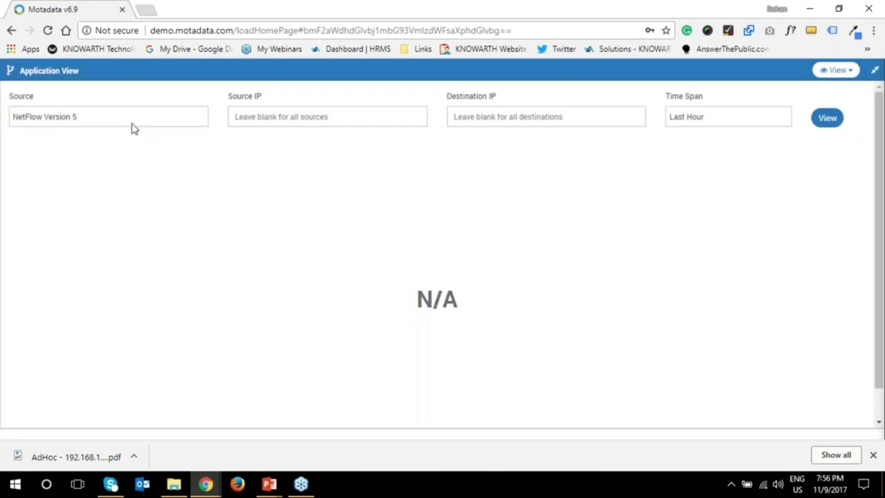
{"action": "left_click", "coordinate": [132, 117]}
{"action": "left_click", "coordinate": [97, 166]}
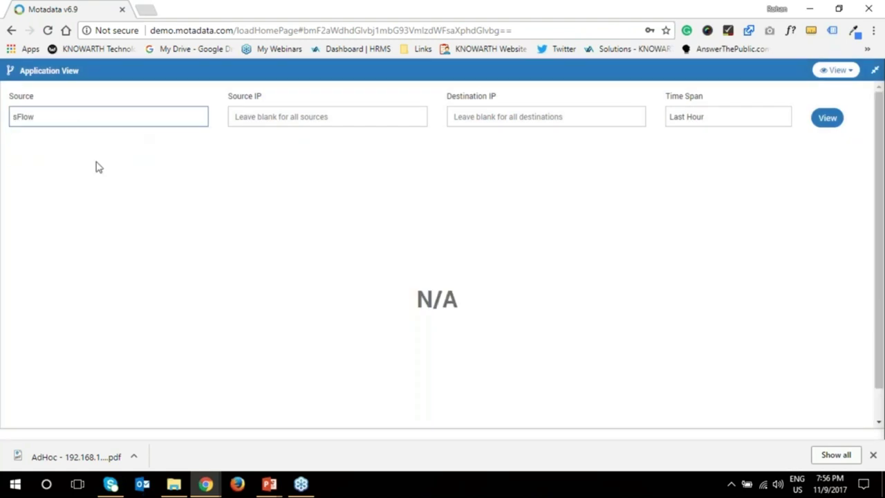
{"action": "left_click", "coordinate": [750, 119]}
{"action": "left_click", "coordinate": [710, 221]}
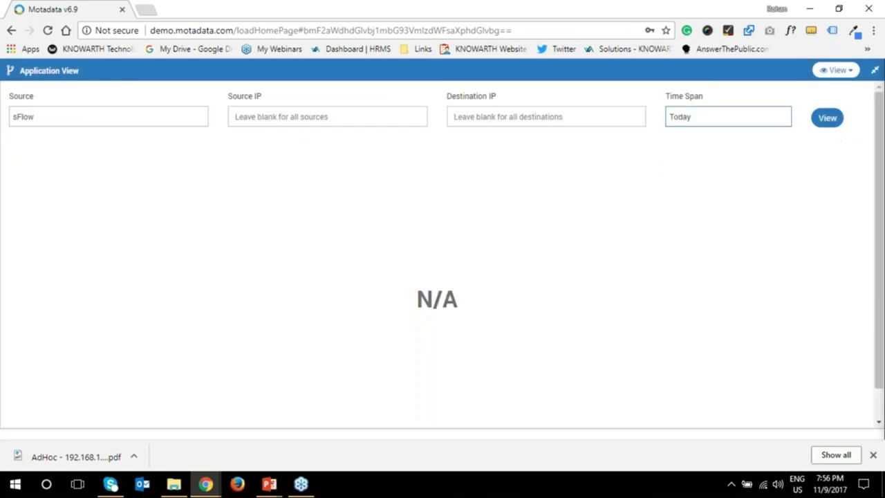
{"action": "left_click", "coordinate": [828, 118]}
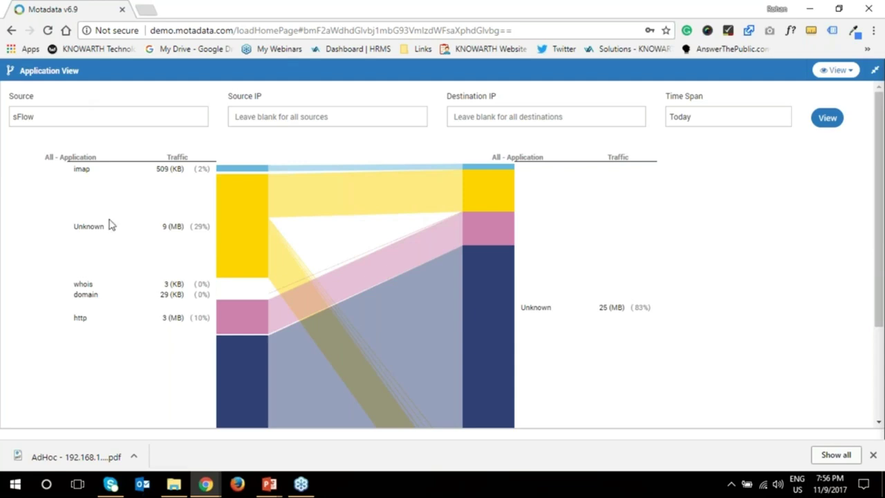
Review the sFlow application traffic diagram, including how the https traffic is distributed among the destination applications
{"action": "scroll", "coordinate": [115, 303], "scroll_direction": "down", "scroll_amount": 1}
{"action": "scroll", "coordinate": [115, 303], "scroll_direction": "down", "scroll_amount": 2}
{"action": "left_click", "coordinate": [81, 254]}
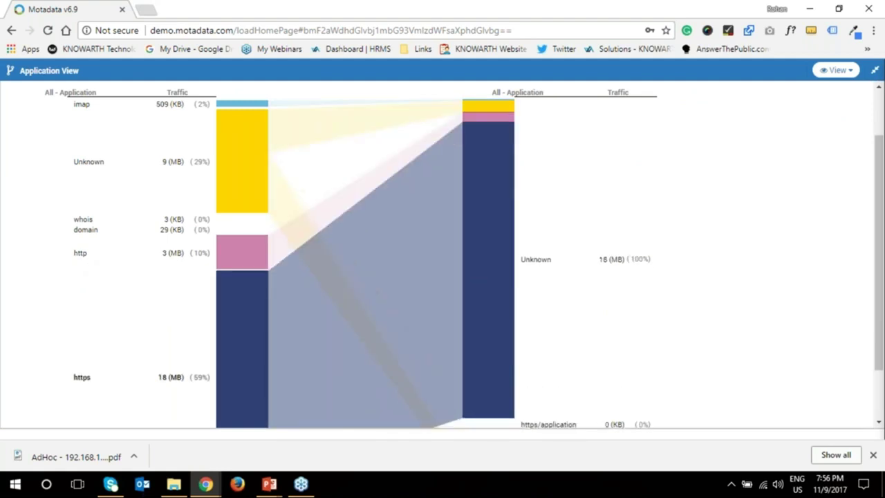
{"action": "scroll", "coordinate": [136, 346], "scroll_direction": "down", "scroll_amount": 1}
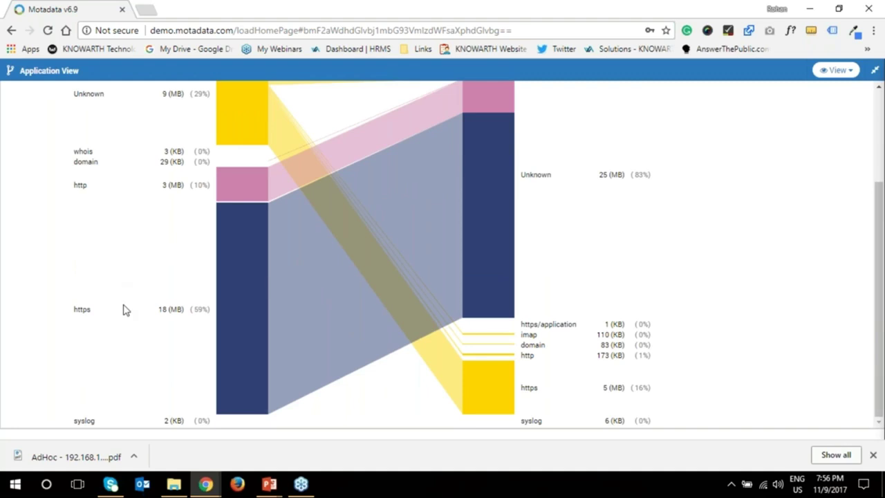
{"action": "scroll", "coordinate": [121, 318], "scroll_direction": "up", "scroll_amount": 2}
{"action": "scroll", "coordinate": [121, 324], "scroll_direction": "up", "scroll_amount": 1}
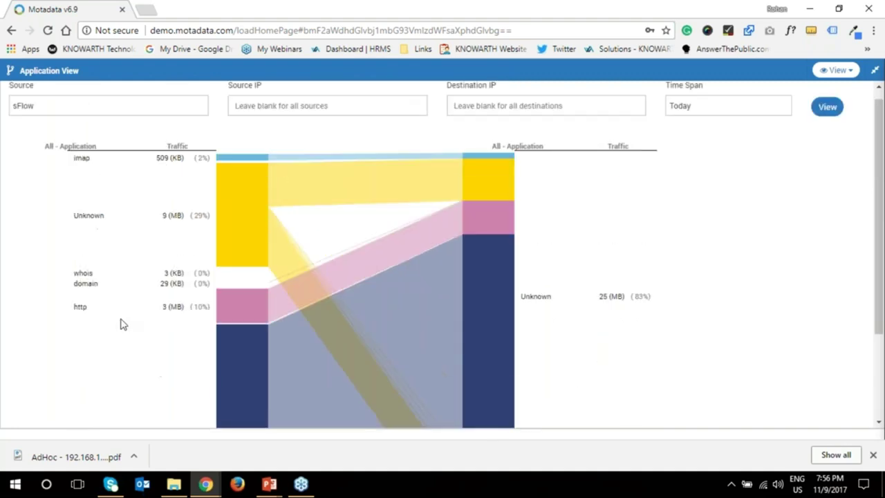
Open the flow report for the https source port and examine its volume trend, top 10 sources and top 10 destinations
{"action": "scroll", "coordinate": [120, 322], "scroll_direction": "down", "scroll_amount": 2}
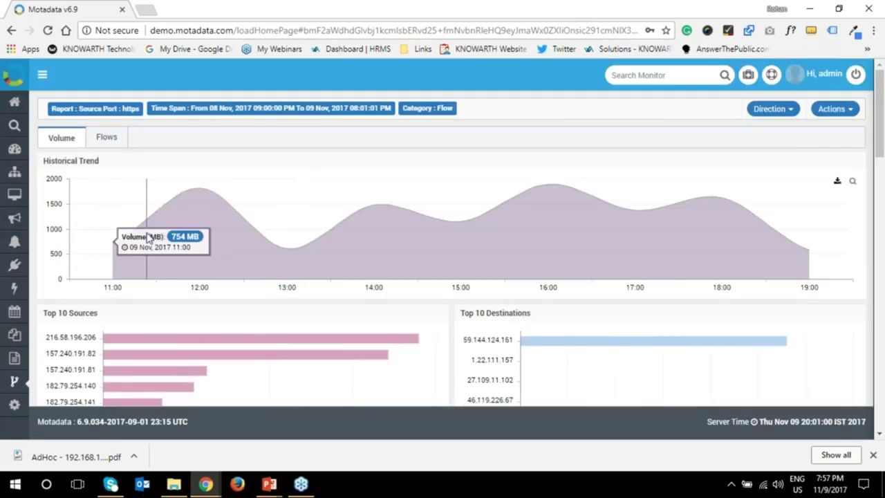
{"action": "scroll", "coordinate": [315, 251], "scroll_direction": "down", "scroll_amount": 1}
{"action": "mouse_move", "coordinate": [177, 275]}
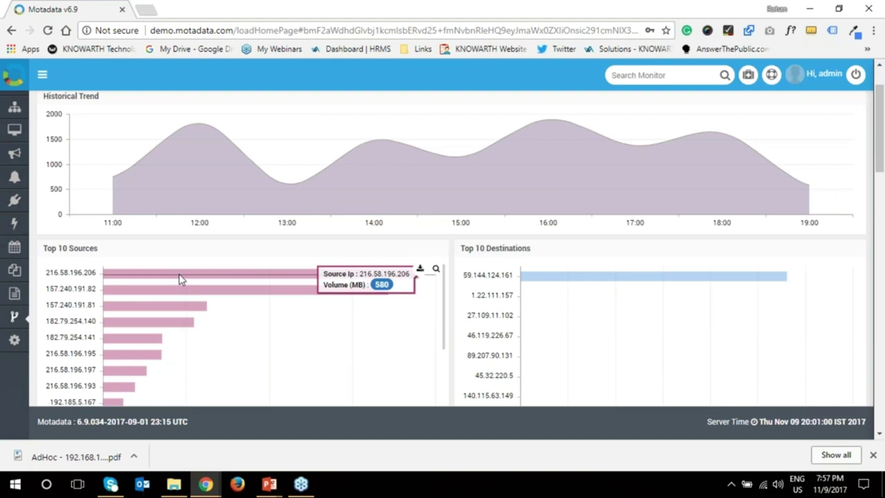
{"action": "mouse_move", "coordinate": [589, 277]}
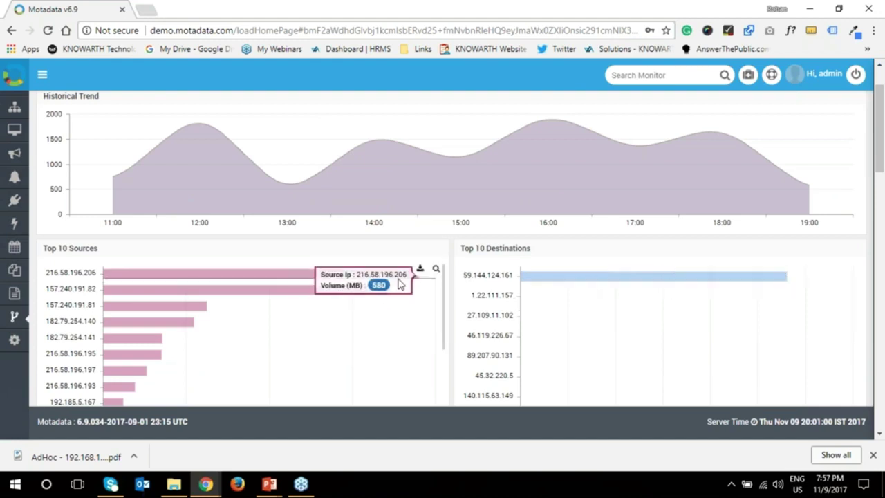
{"action": "scroll", "coordinate": [323, 257], "scroll_direction": "up", "scroll_amount": 1}
{"action": "mouse_move", "coordinate": [168, 209]}
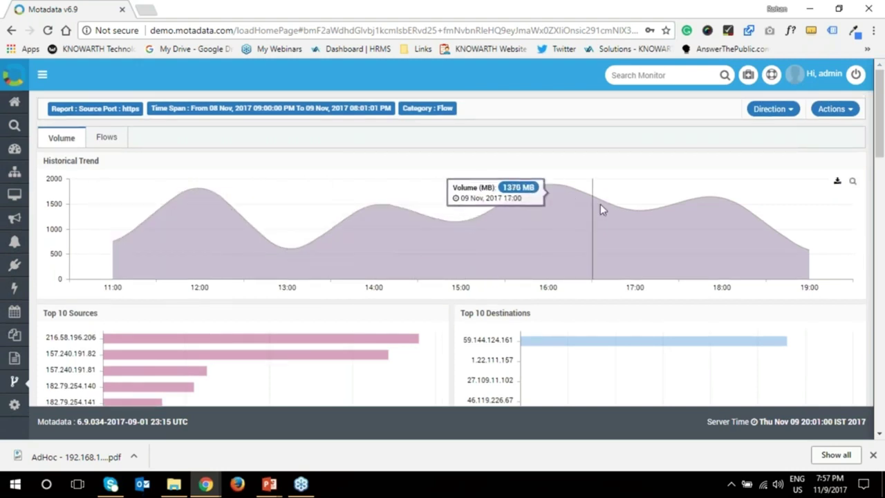
{"action": "scroll", "coordinate": [699, 260], "scroll_direction": "down", "scroll_amount": 1}
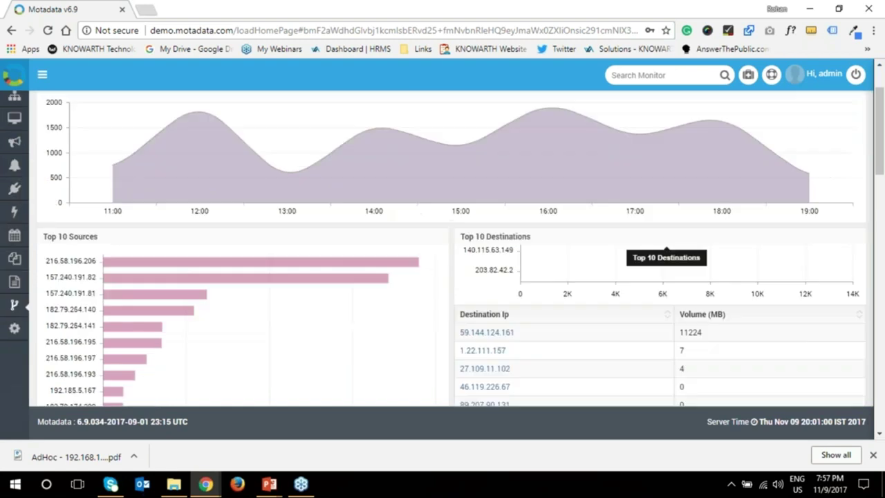
Review the https report's top applications, protocol summary, top source hosts and top 10 conversations
{"action": "scroll", "coordinate": [454, 293], "scroll_direction": "down", "scroll_amount": 4}
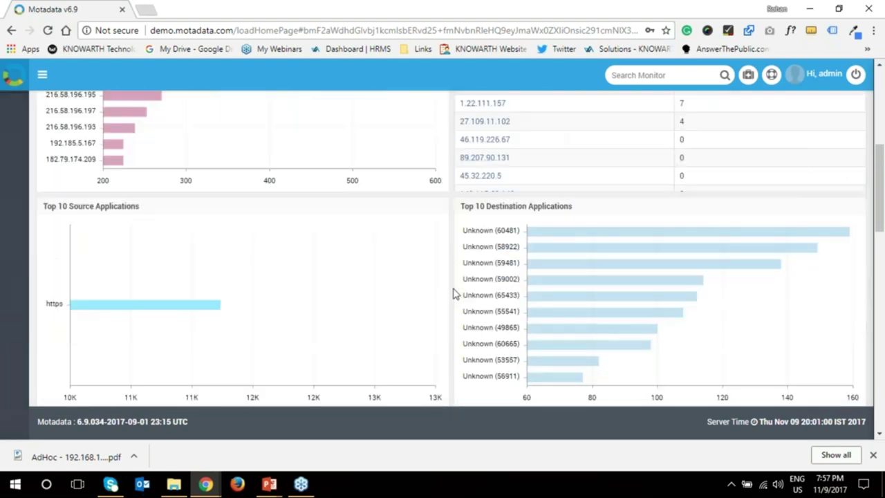
{"action": "scroll", "coordinate": [454, 293], "scroll_direction": "down", "scroll_amount": 4}
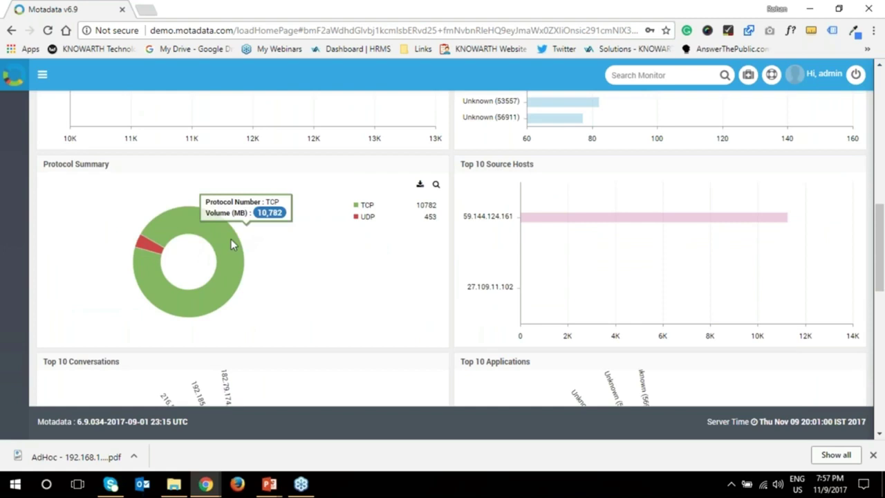
{"action": "scroll", "coordinate": [441, 245], "scroll_direction": "down", "scroll_amount": 2}
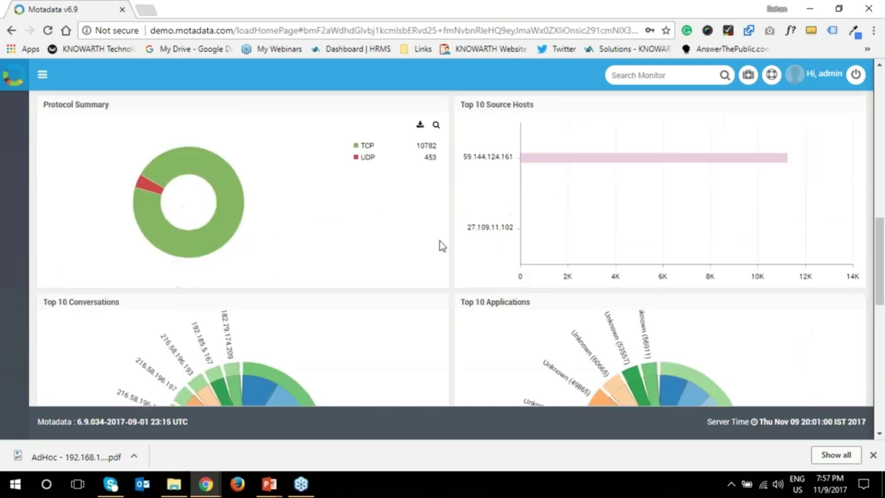
{"action": "scroll", "coordinate": [443, 245], "scroll_direction": "down", "scroll_amount": 2}
{"action": "mouse_move", "coordinate": [256, 178]}
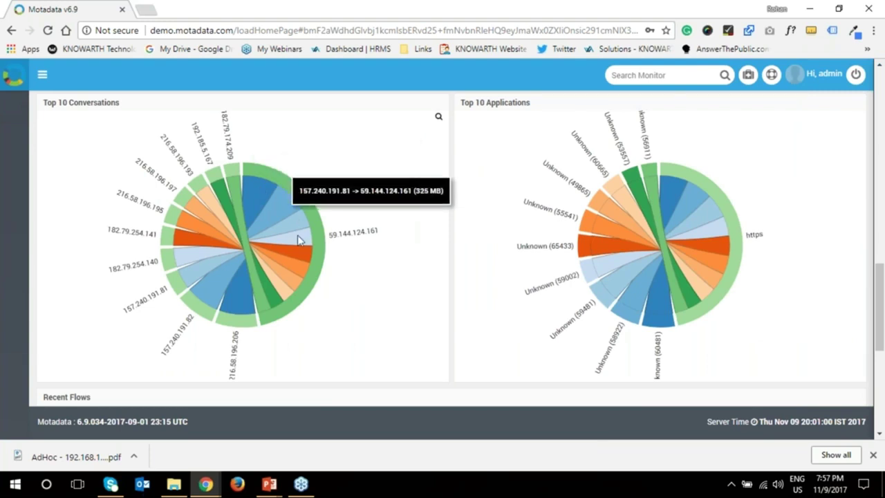
{"action": "scroll", "coordinate": [437, 274], "scroll_direction": "down", "scroll_amount": 1}
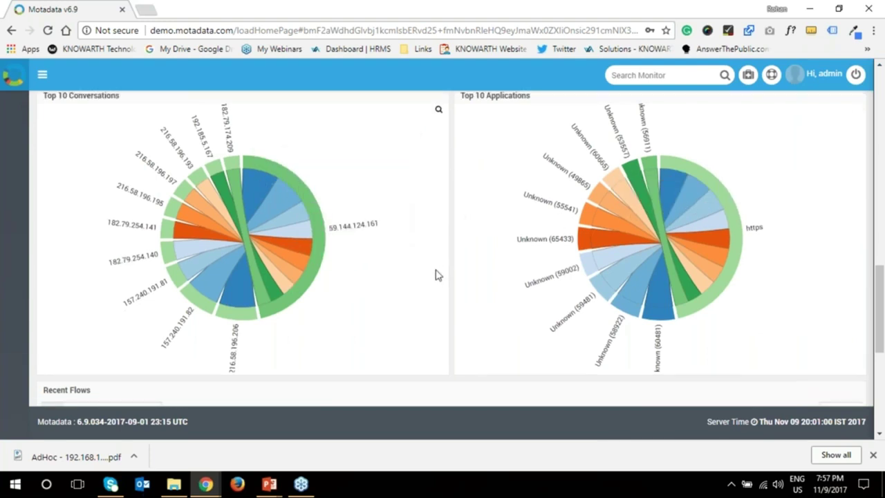
Examine the https report's recent flows, including their IPs, ports, volumes and event times, and return to the report's beginning
{"action": "scroll", "coordinate": [436, 274], "scroll_direction": "down", "scroll_amount": 3}
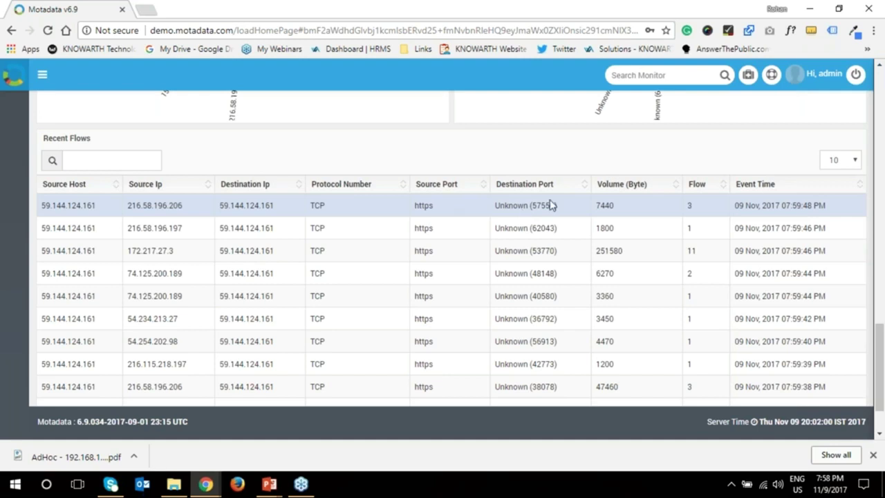
{"action": "scroll", "coordinate": [609, 211], "scroll_direction": "down", "scroll_amount": 1}
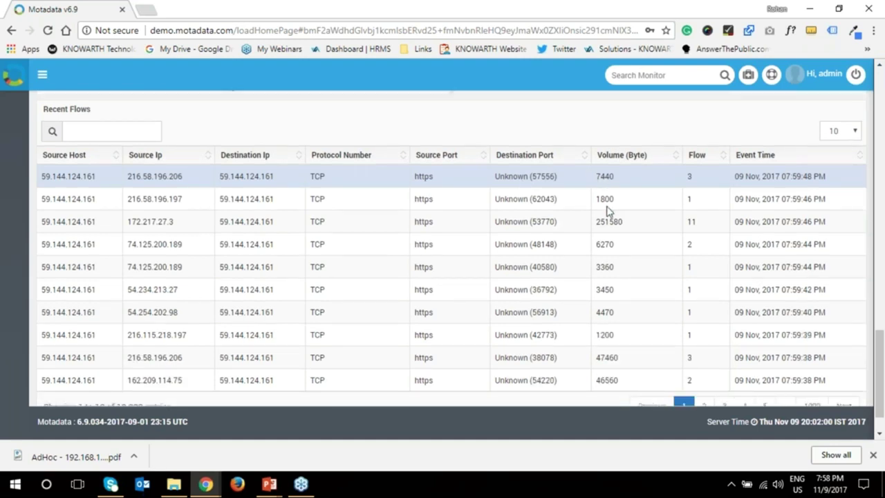
{"action": "scroll", "coordinate": [435, 219], "scroll_direction": "up", "scroll_amount": 15}
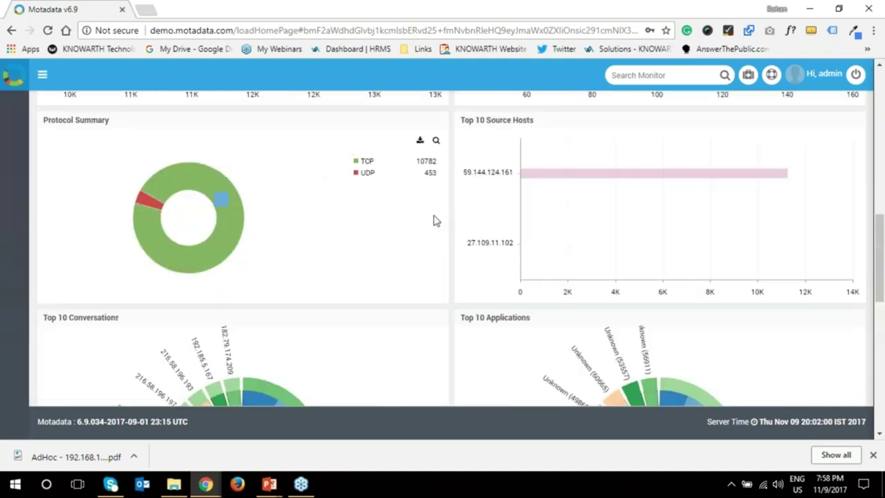
{"action": "scroll", "coordinate": [435, 220], "scroll_direction": "up", "scroll_amount": 8}
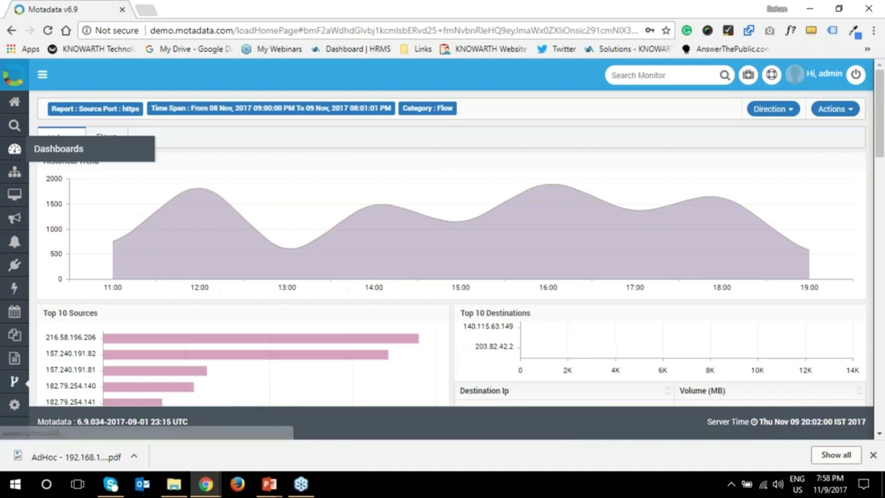
Filter the dashboard categories by "sf" and open the sFlow Top N dashboard from the sFlow category
{"action": "left_click", "coordinate": [28, 151]}
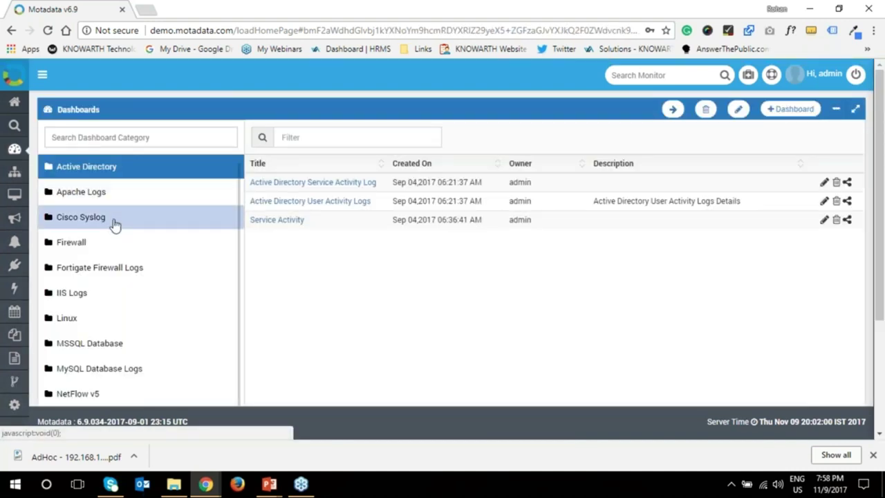
{"action": "left_click", "coordinate": [160, 139]}
{"action": "type", "text": "s"}
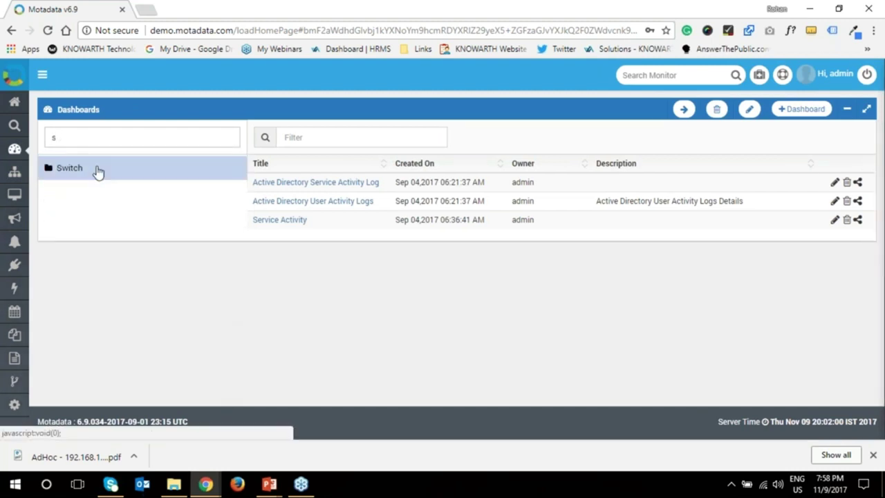
{"action": "type", "text": "wf"}
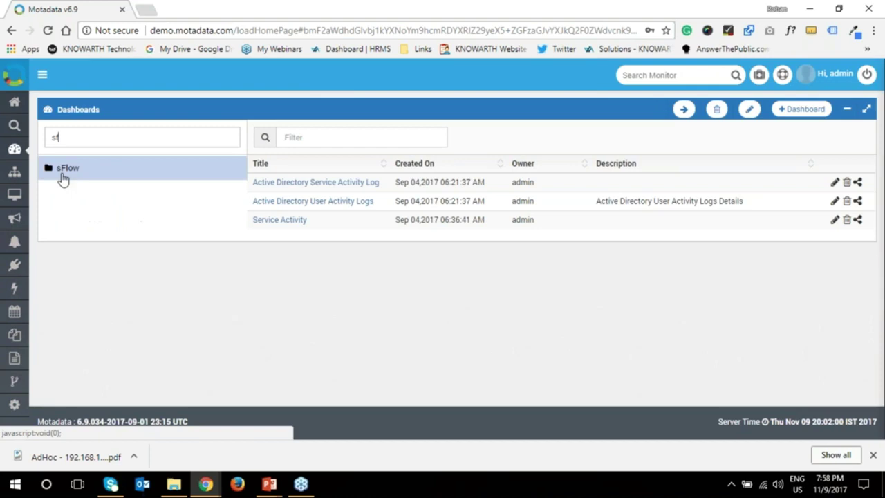
{"action": "left_click", "coordinate": [62, 173]}
{"action": "left_click", "coordinate": [283, 200]}
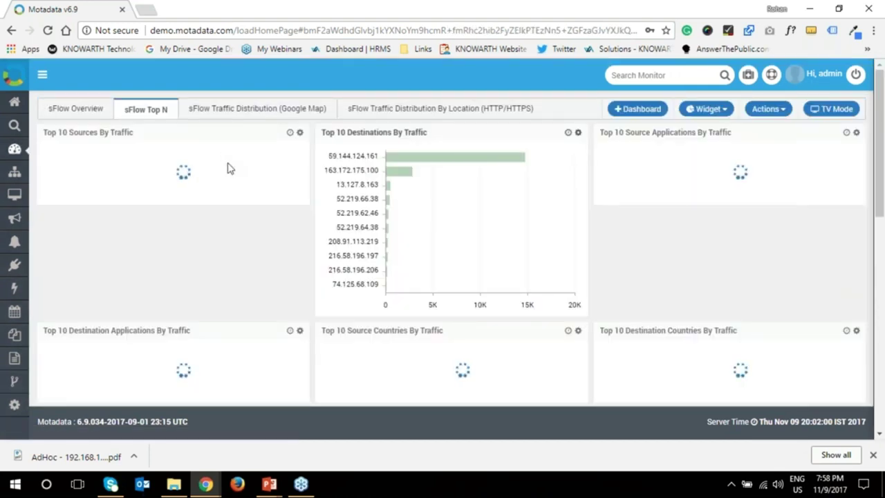
Review the sFlow Top N widgets for sources, destinations, applications, countries, cities, protocols and devices by traffic
{"action": "mouse_move", "coordinate": [433, 161]}
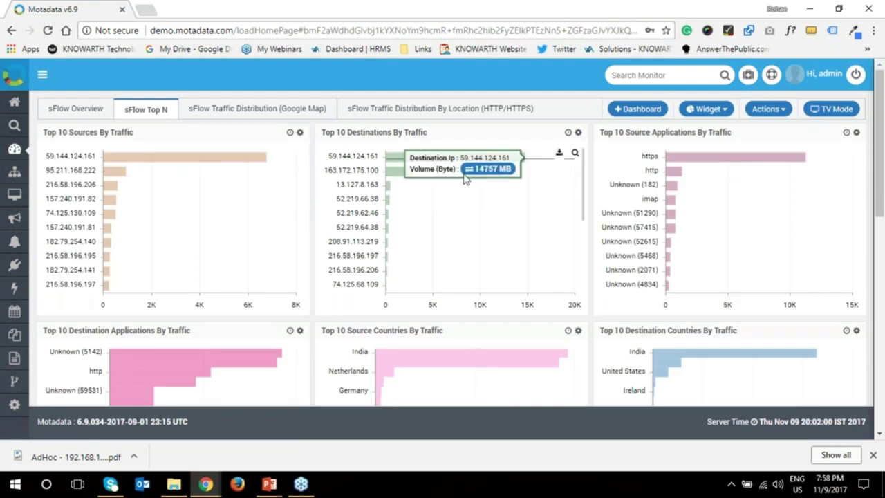
{"action": "left_click", "coordinate": [696, 161]}
{"action": "scroll", "coordinate": [671, 182], "scroll_direction": "down", "scroll_amount": 1}
{"action": "scroll", "coordinate": [629, 238], "scroll_direction": "down", "scroll_amount": 5}
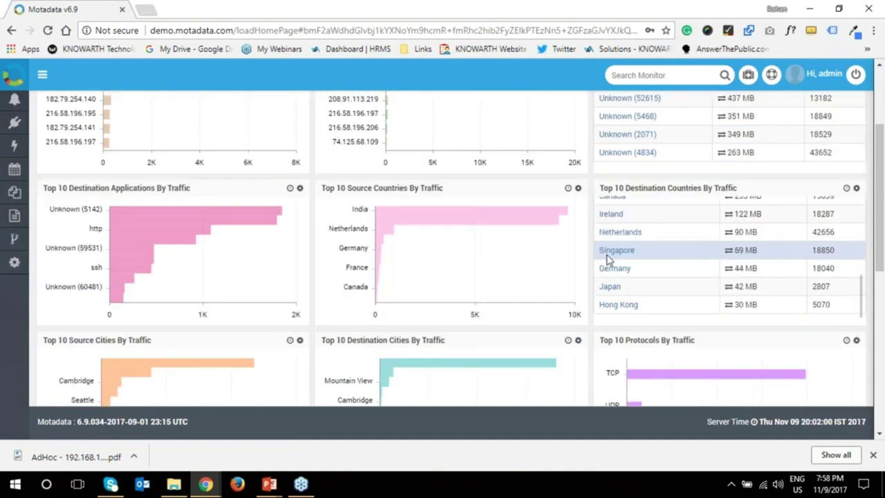
{"action": "scroll", "coordinate": [207, 292], "scroll_direction": "down", "scroll_amount": 1}
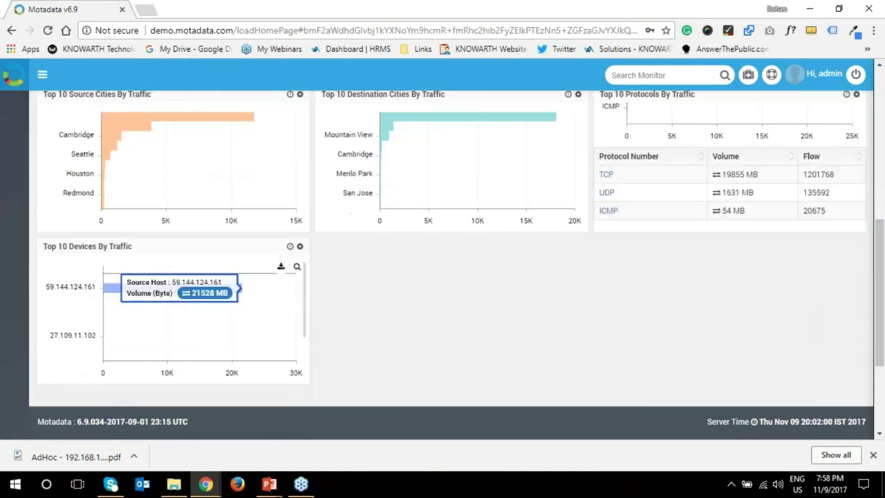
{"action": "scroll", "coordinate": [214, 298], "scroll_direction": "up", "scroll_amount": 5}
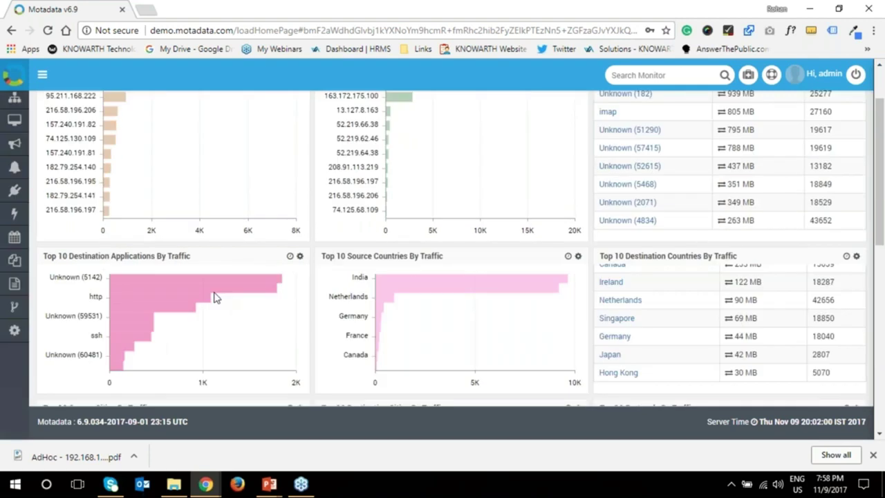
{"action": "scroll", "coordinate": [214, 297], "scroll_direction": "up", "scroll_amount": 2}
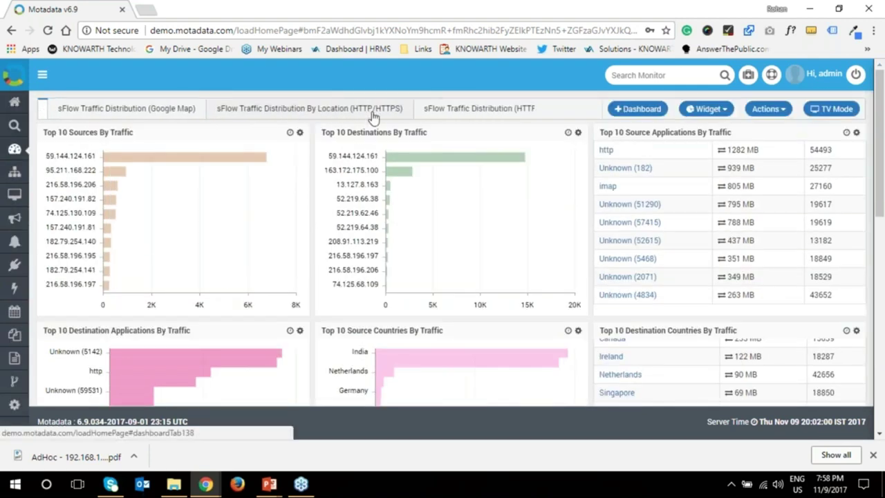
Open the sFlow Traffic Distribution (HTTP/HTTPS) dashboard and examine the chart of traffic between sources and destinations
{"action": "left_click", "coordinate": [444, 110]}
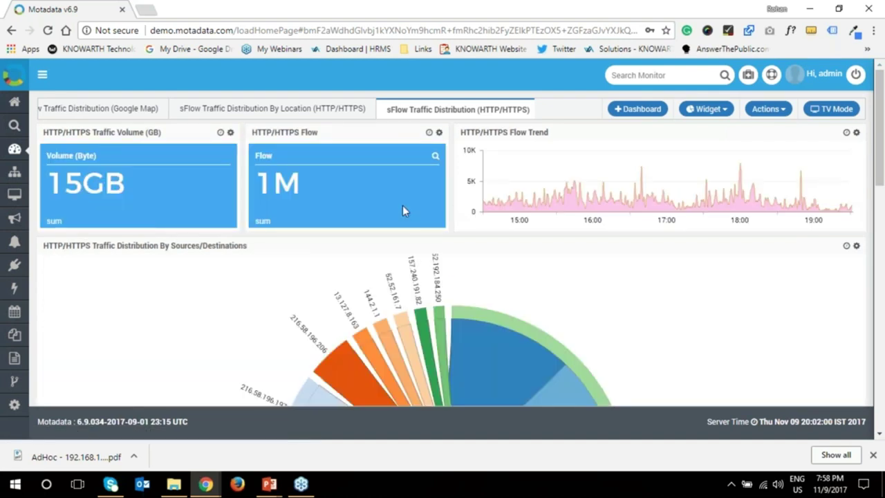
{"action": "scroll", "coordinate": [146, 324], "scroll_direction": "down", "scroll_amount": 5}
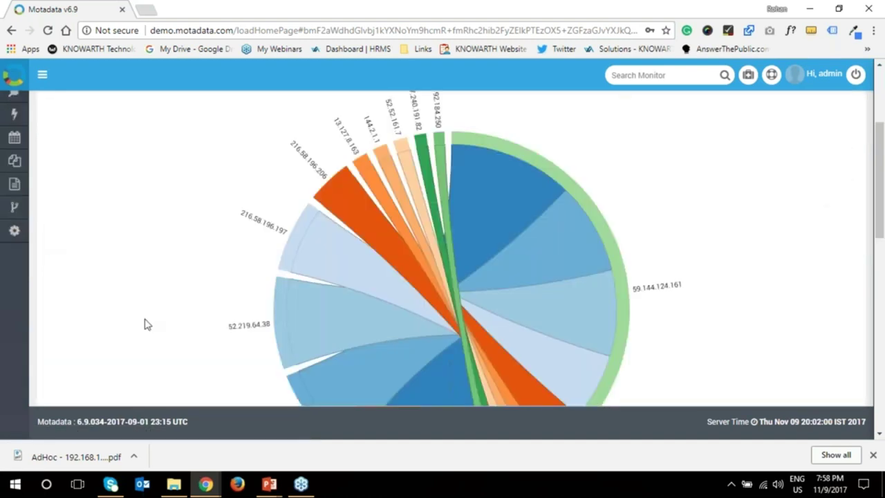
{"action": "mouse_move", "coordinate": [505, 180]}
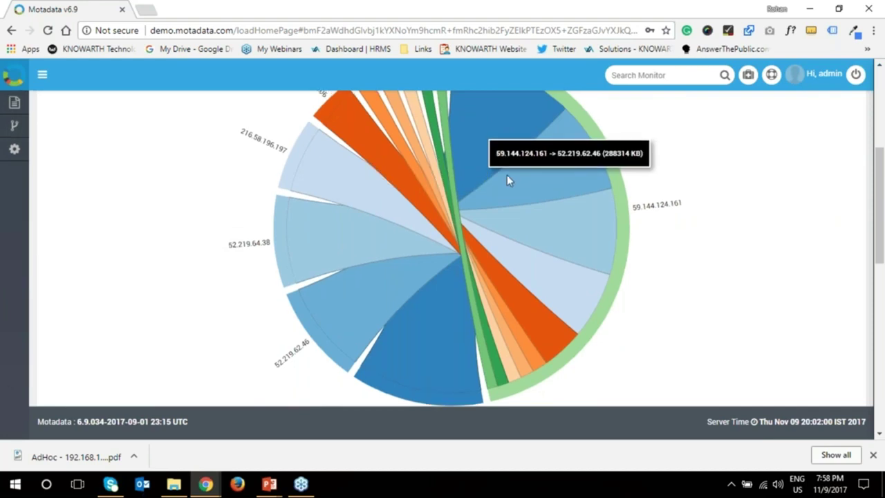
{"action": "scroll", "coordinate": [89, 193], "scroll_direction": "up", "scroll_amount": 3}
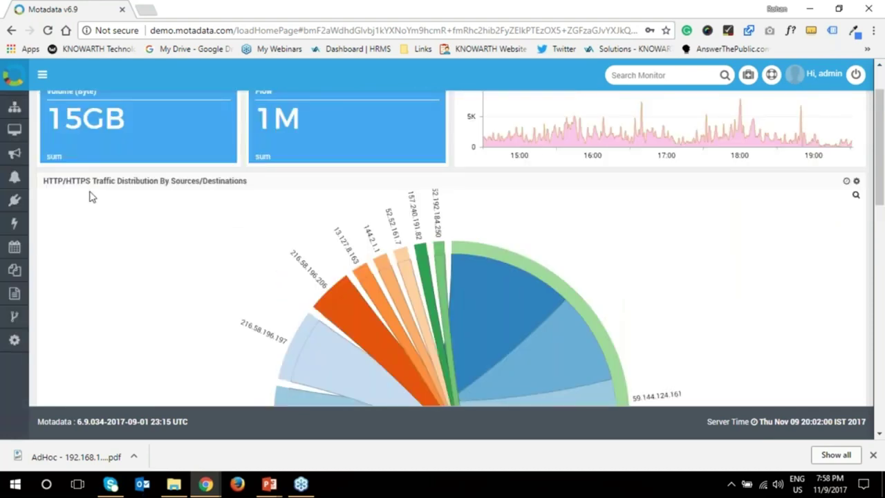
{"action": "scroll", "coordinate": [153, 239], "scroll_direction": "down", "scroll_amount": 3}
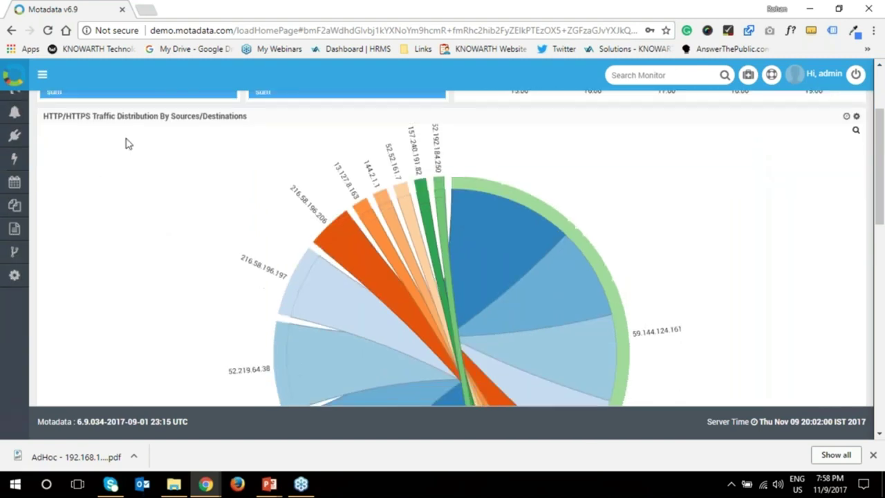
Review the HTTP/HTTPS traffic distribution by sources, destinations and devices, along with the traffic volume trend
{"action": "scroll", "coordinate": [192, 203], "scroll_direction": "down", "scroll_amount": 5}
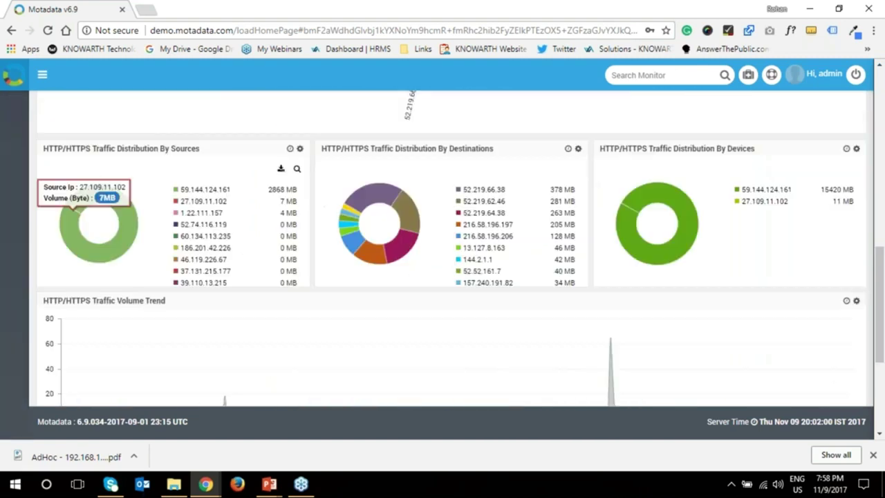
{"action": "scroll", "coordinate": [221, 233], "scroll_direction": "down", "scroll_amount": 2}
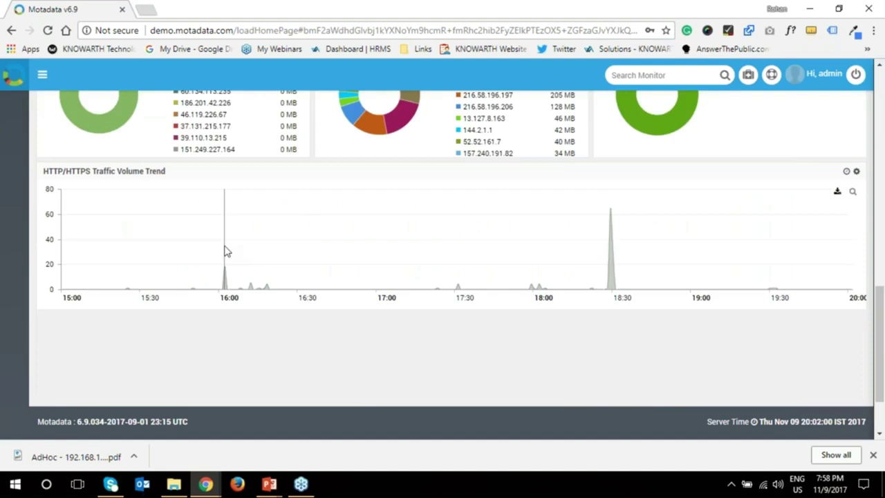
{"action": "scroll", "coordinate": [224, 251], "scroll_direction": "down", "scroll_amount": 1}
{"action": "scroll", "coordinate": [225, 252], "scroll_direction": "up", "scroll_amount": 8}
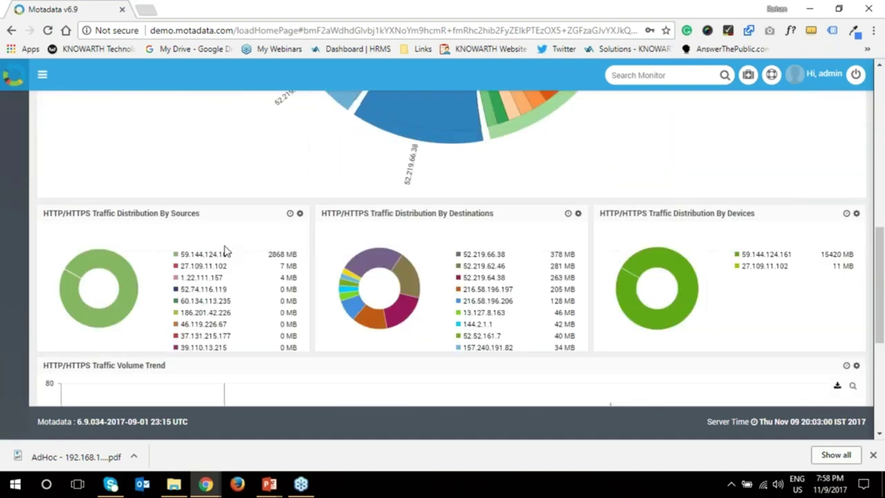
{"action": "scroll", "coordinate": [225, 251], "scroll_direction": "up", "scroll_amount": 3}
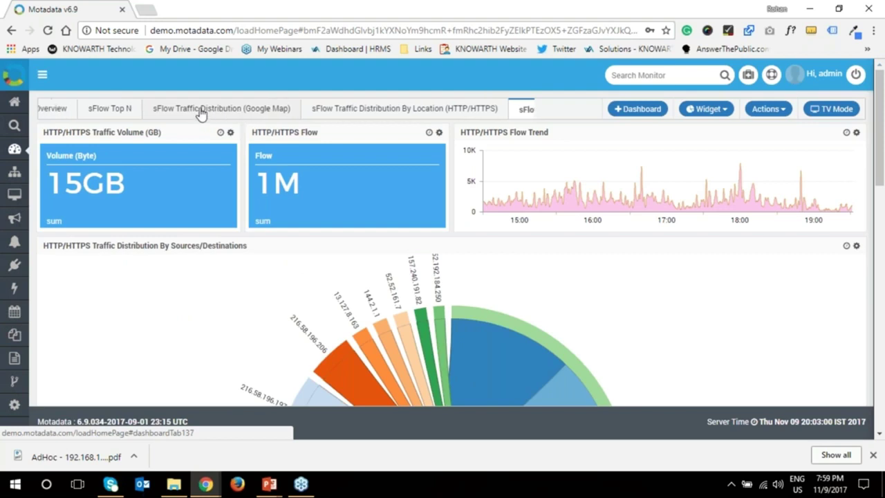
Open the sFlow Traffic Distribution (Google Map) dashboard and explore the geo map of traffic by destination countries across North America
{"action": "left_click", "coordinate": [197, 113]}
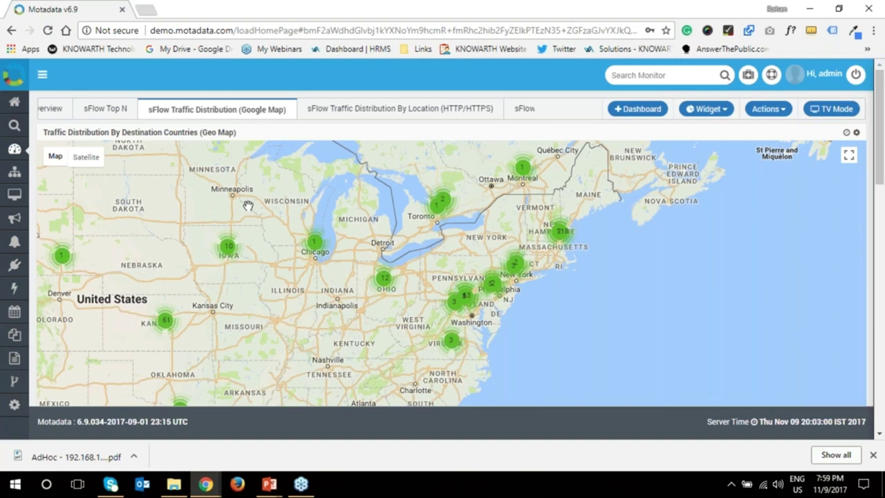
{"action": "scroll", "coordinate": [354, 281], "scroll_direction": "down", "scroll_amount": 1}
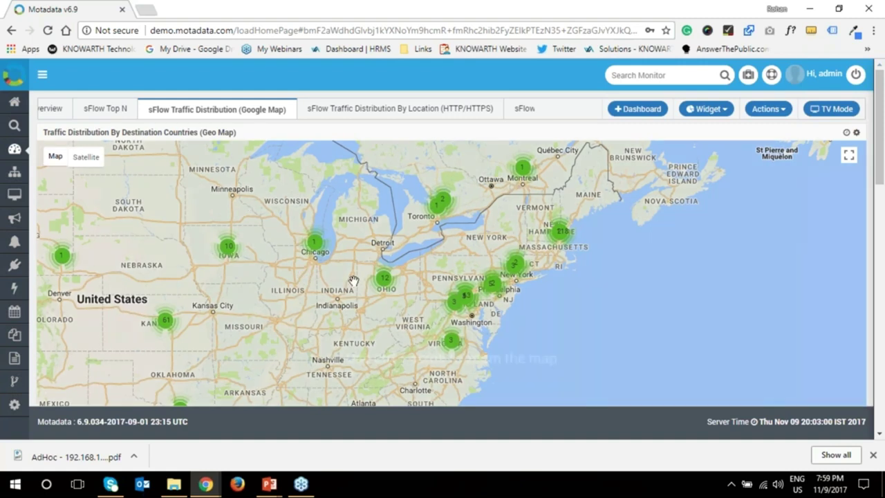
{"action": "scroll", "coordinate": [354, 280], "scroll_direction": "down", "scroll_amount": 1}
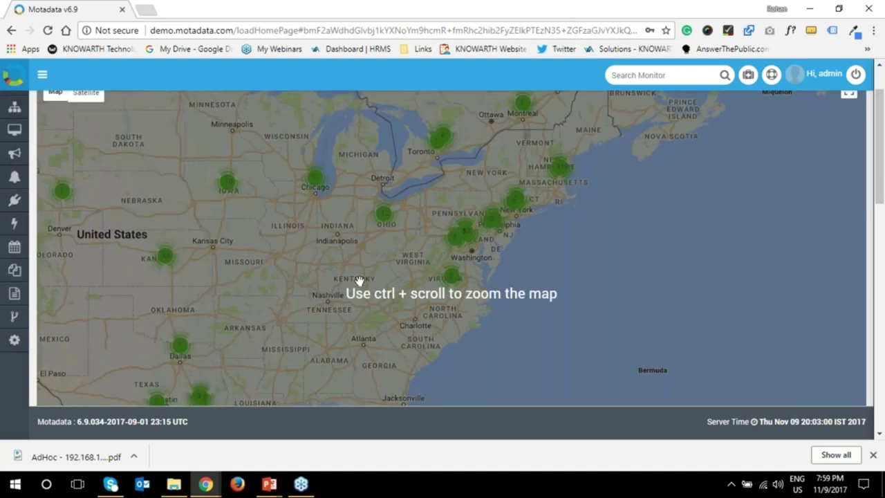
{"action": "scroll", "coordinate": [359, 280], "scroll_direction": "down", "scroll_amount": 2, "text": "ctrl"}
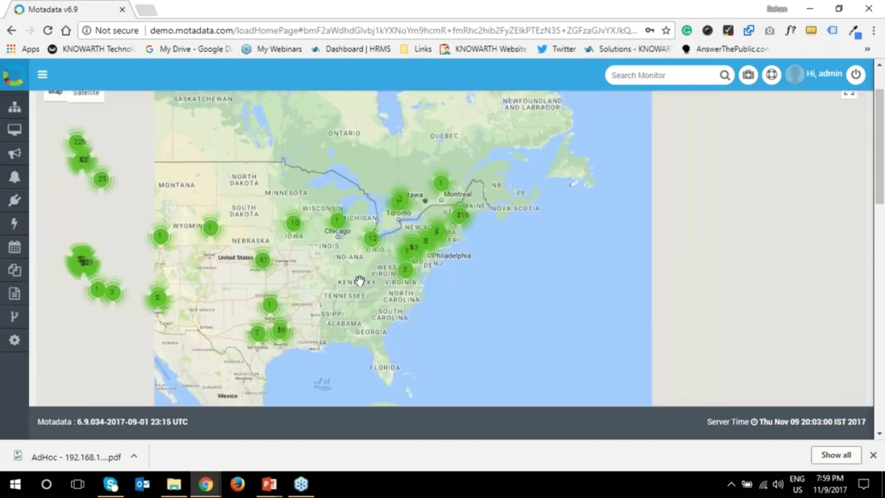
{"action": "scroll", "coordinate": [356, 279], "scroll_direction": "down", "scroll_amount": 1, "text": "ctrl"}
{"action": "scroll", "coordinate": [353, 280], "scroll_direction": "down", "scroll_amount": 1}
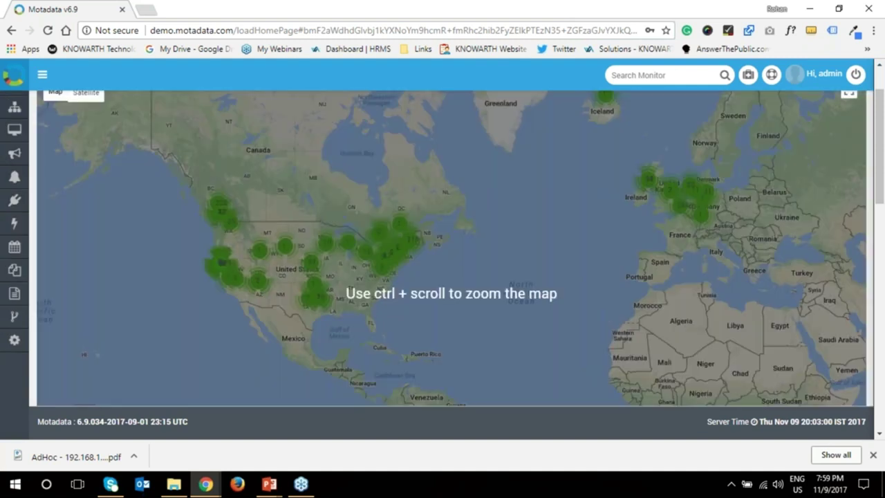
{"action": "scroll", "coordinate": [344, 272], "scroll_direction": "up", "scroll_amount": 2, "text": "ctrl"}
{"action": "left_click_drag", "start_coordinate": [343, 271], "coordinate": [438, 298]}
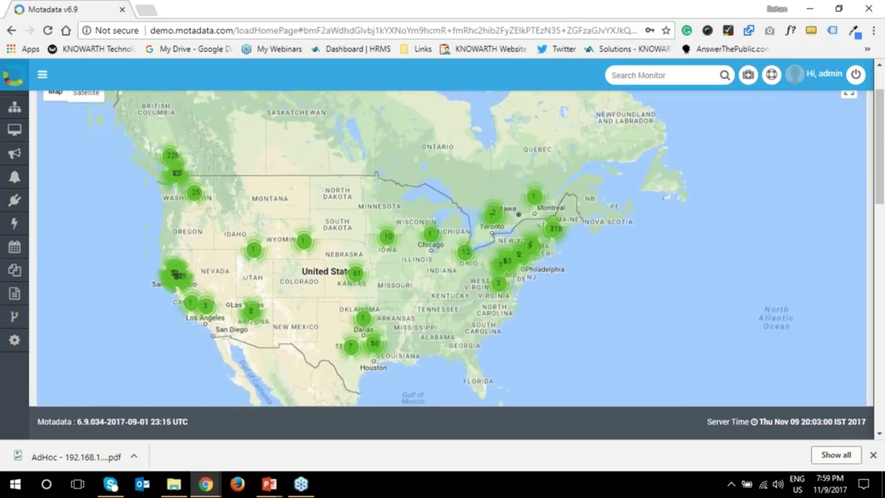
Return to the sFlow HTTP/HTTPS traffic dashboard and review its distribution charts and traffic volume trend
{"action": "left_click", "coordinate": [12, 31]}
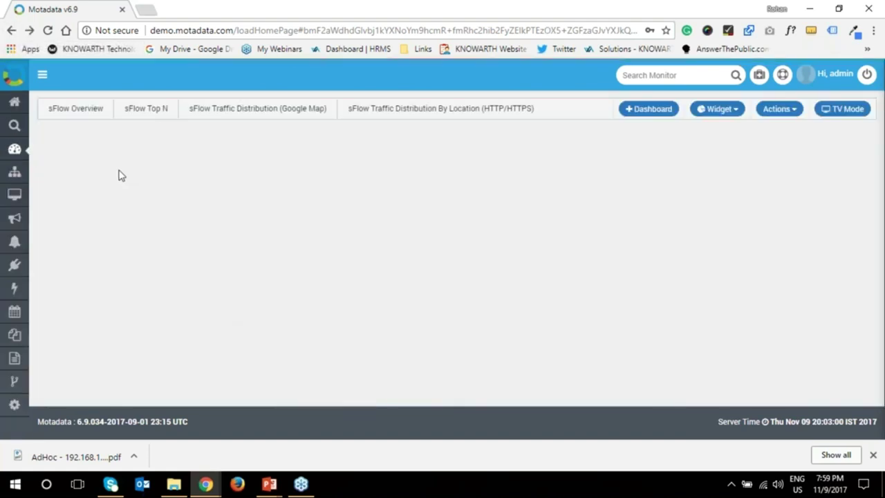
{"action": "mouse_move", "coordinate": [16, 163]}
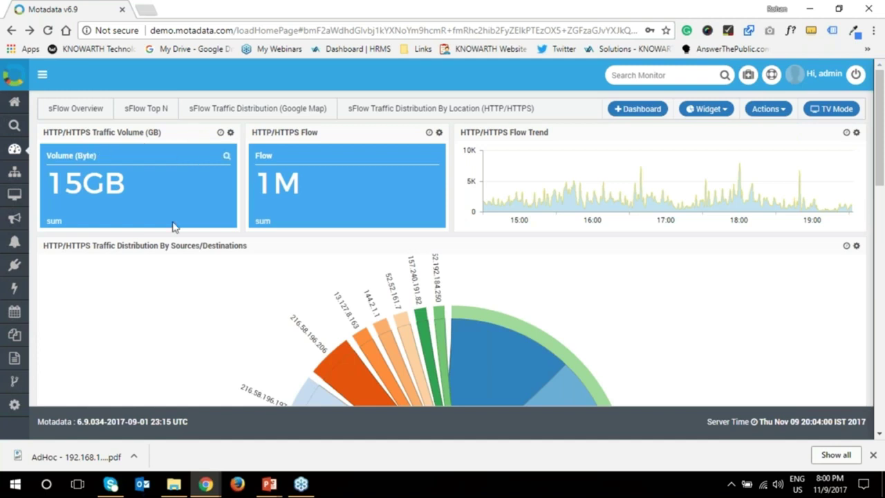
{"action": "scroll", "coordinate": [131, 242], "scroll_direction": "down", "scroll_amount": 1}
{"action": "scroll", "coordinate": [131, 242], "scroll_direction": "down", "scroll_amount": 10}
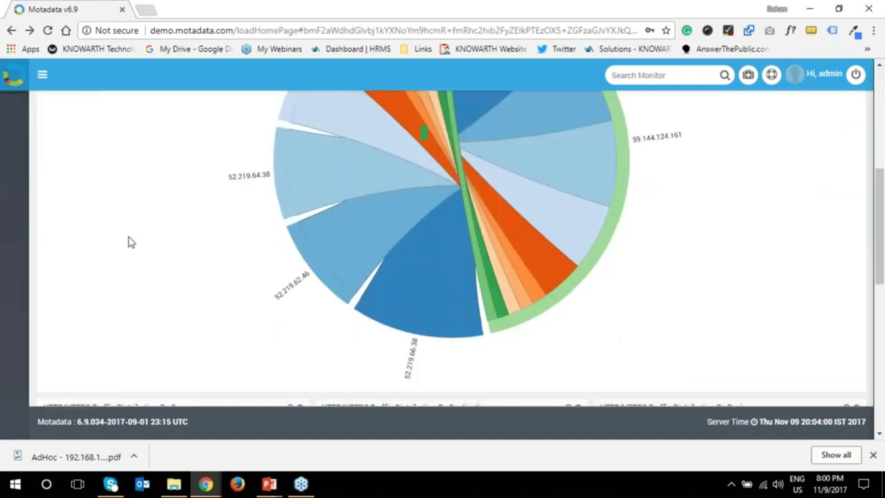
{"action": "scroll", "coordinate": [161, 256], "scroll_direction": "down", "scroll_amount": 3}
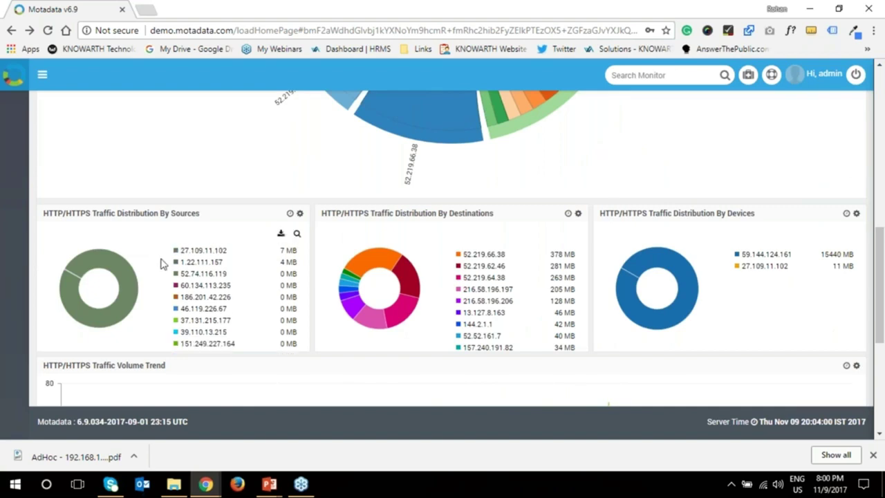
{"action": "scroll", "coordinate": [165, 287], "scroll_direction": "down", "scroll_amount": 4}
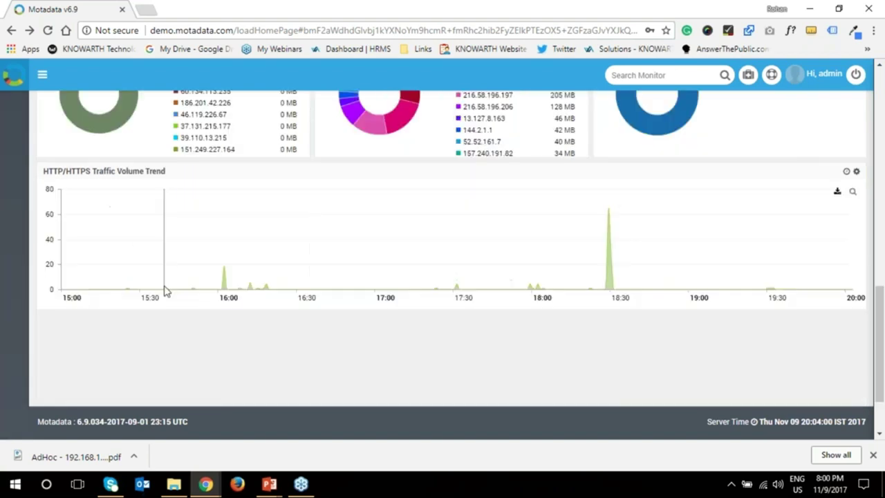
{"action": "scroll", "coordinate": [164, 287], "scroll_direction": "up", "scroll_amount": 10}
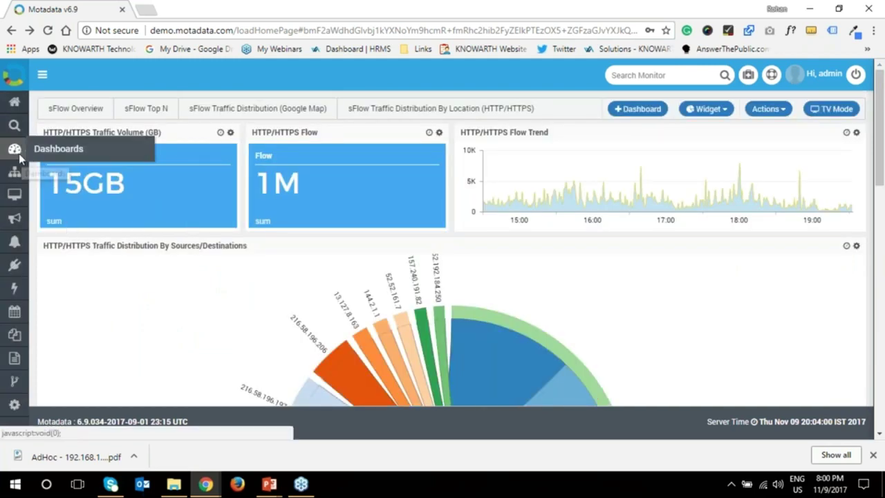
Open the Apache Logs Web Operations dashboard from the Apache Logs category of the dashboard list
{"action": "left_click", "coordinate": [18, 154]}
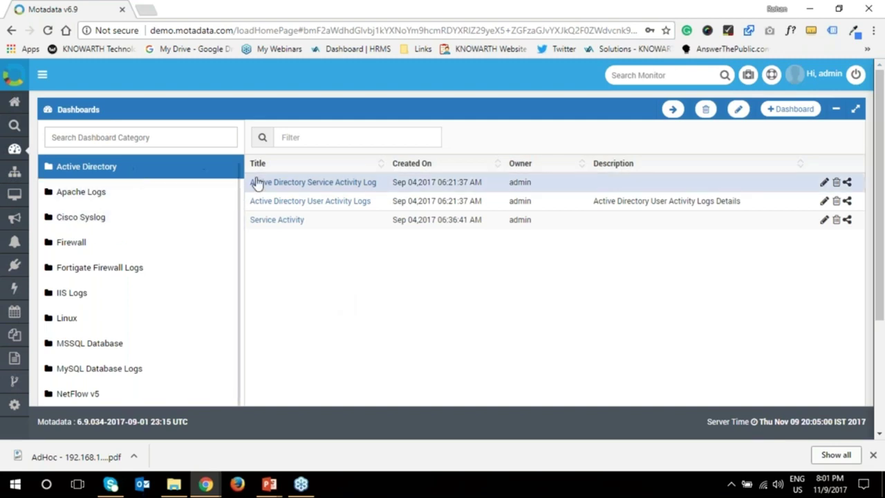
{"action": "left_click", "coordinate": [133, 192]}
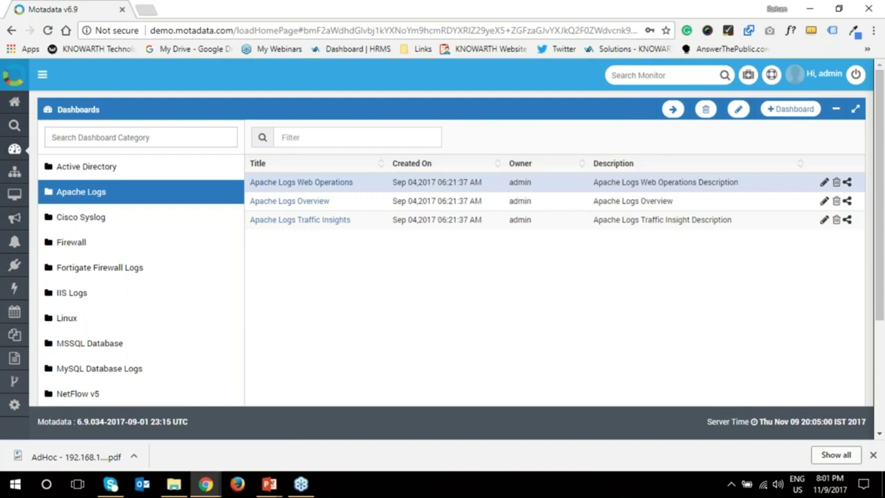
{"action": "left_click", "coordinate": [278, 183]}
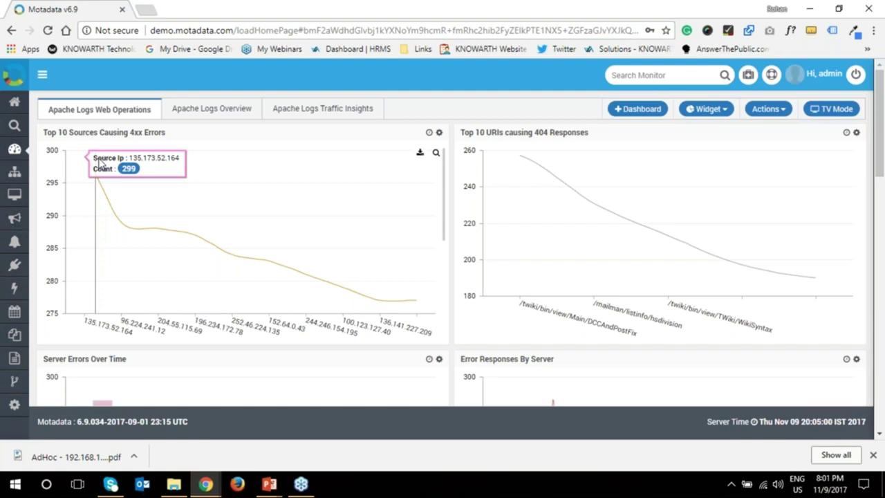
Review the Apache web operations widgets and explore the Client Errors 4xx map around China and the rest of Asia
{"action": "scroll", "coordinate": [451, 297], "scroll_direction": "down", "scroll_amount": 10}
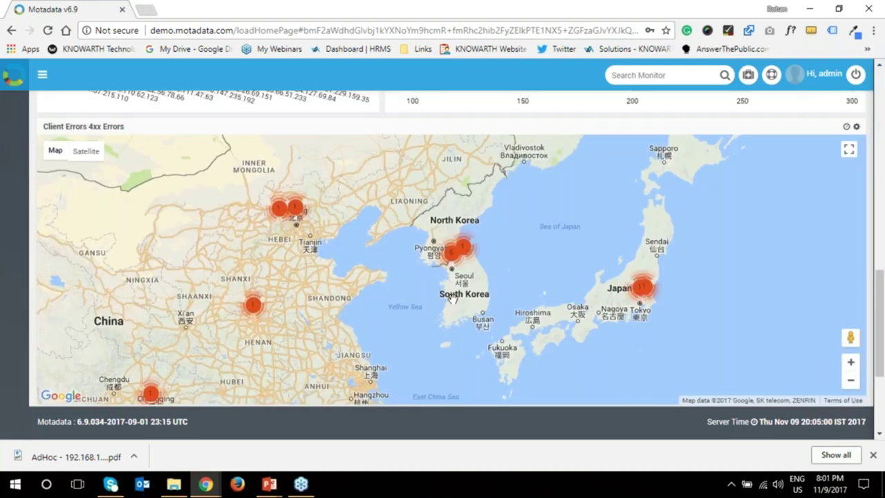
{"action": "scroll", "coordinate": [497, 250], "scroll_direction": "down", "scroll_amount": 2}
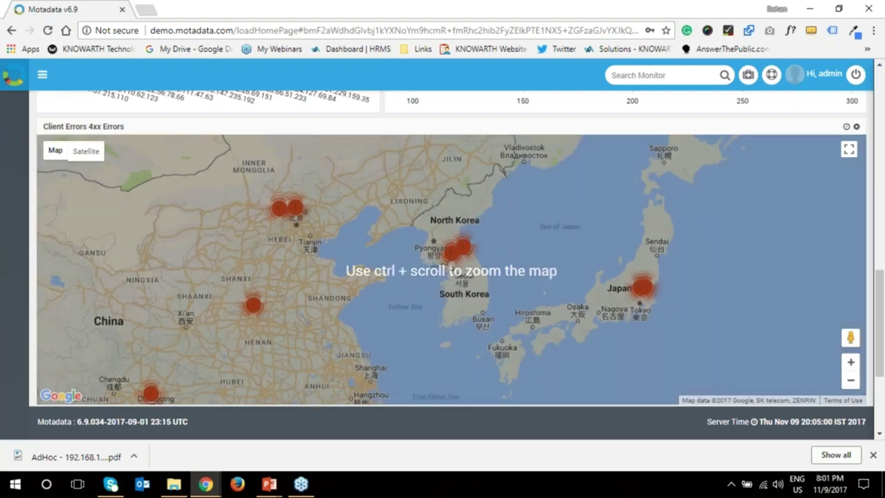
{"action": "scroll", "coordinate": [415, 249], "scroll_direction": "up", "scroll_amount": 1}
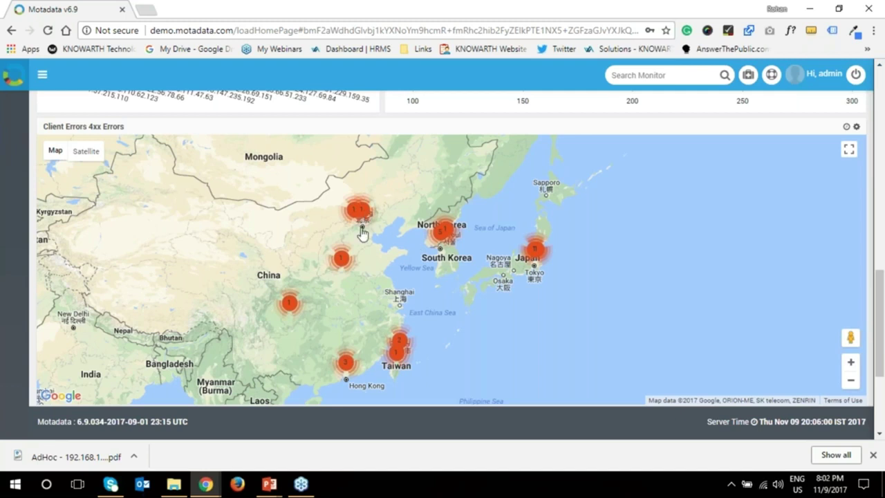
{"action": "left_click_drag", "start_coordinate": [348, 302], "coordinate": [353, 303]}
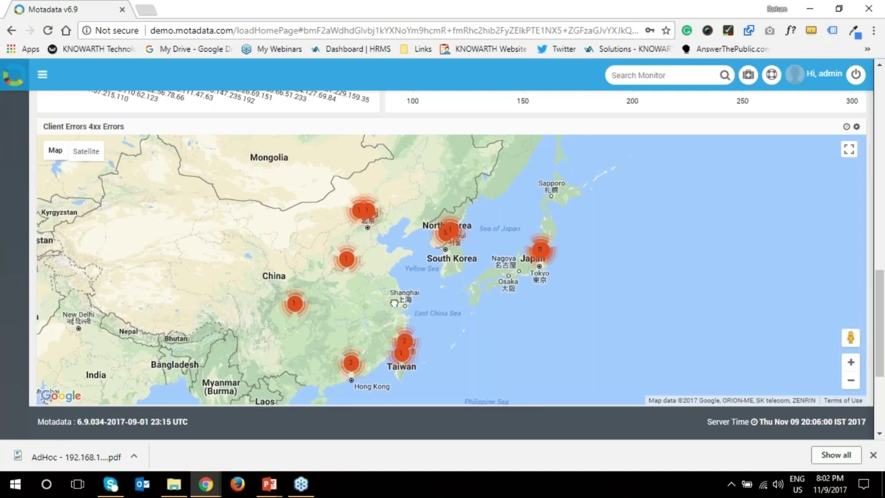
{"action": "left_click_drag", "start_coordinate": [219, 305], "coordinate": [336, 289]}
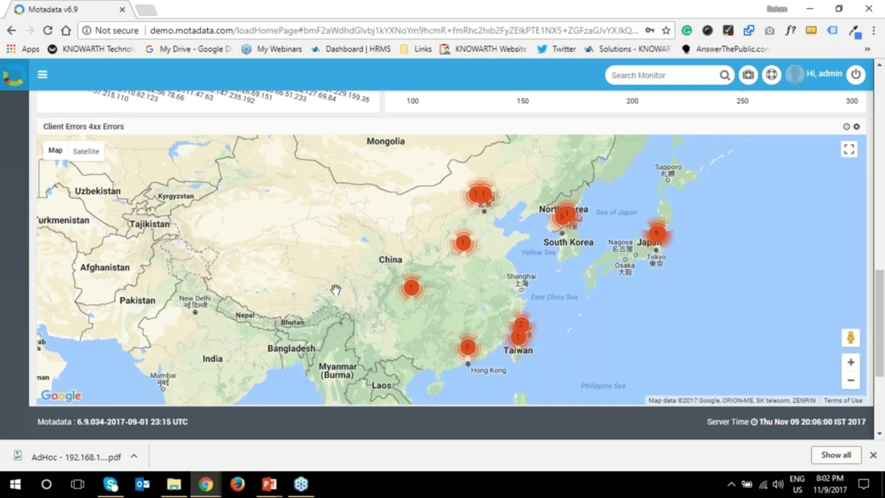
{"action": "scroll", "coordinate": [335, 289], "scroll_direction": "down", "scroll_amount": 1}
{"action": "scroll", "coordinate": [335, 289], "scroll_direction": "down", "scroll_amount": 1}
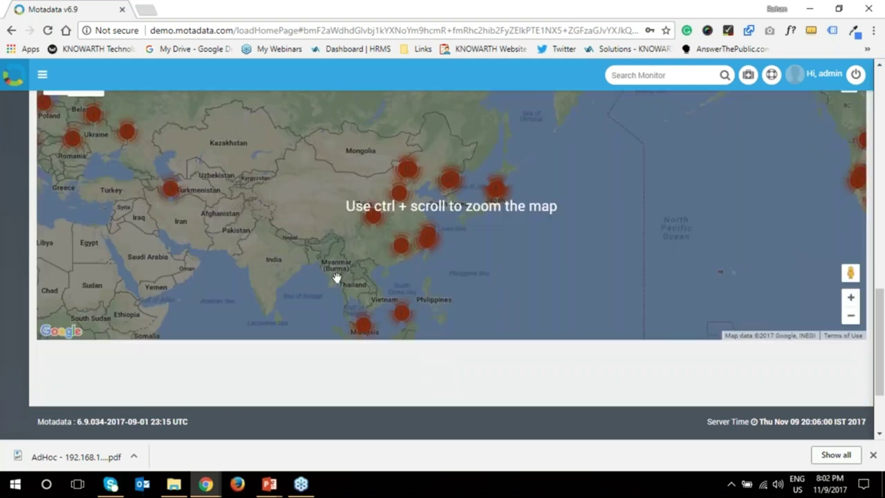
{"action": "scroll", "coordinate": [337, 277], "scroll_direction": "up", "scroll_amount": 4}
{"action": "scroll", "coordinate": [337, 277], "scroll_direction": "up", "scroll_amount": 10}
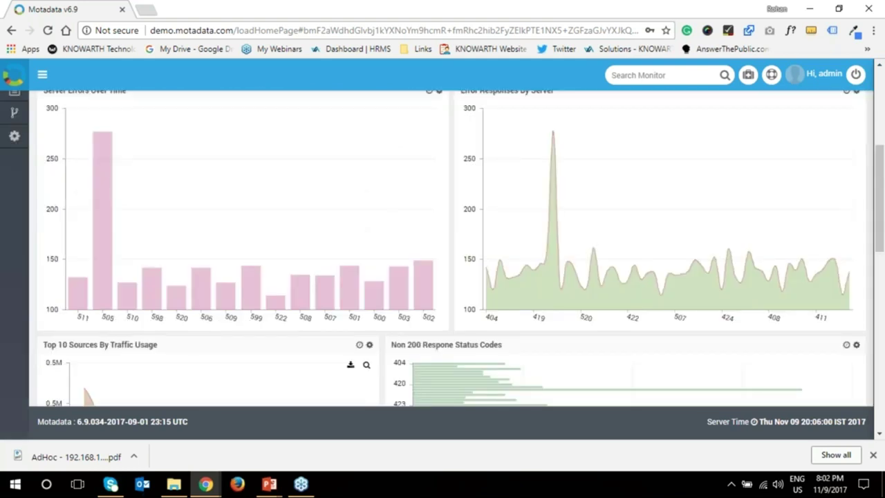
Filter the dashboard categories by "fo" and open the Fortigate Firewall Event VPN dashboard from Fortigate Firewall Logs
{"action": "left_click", "coordinate": [83, 149]}
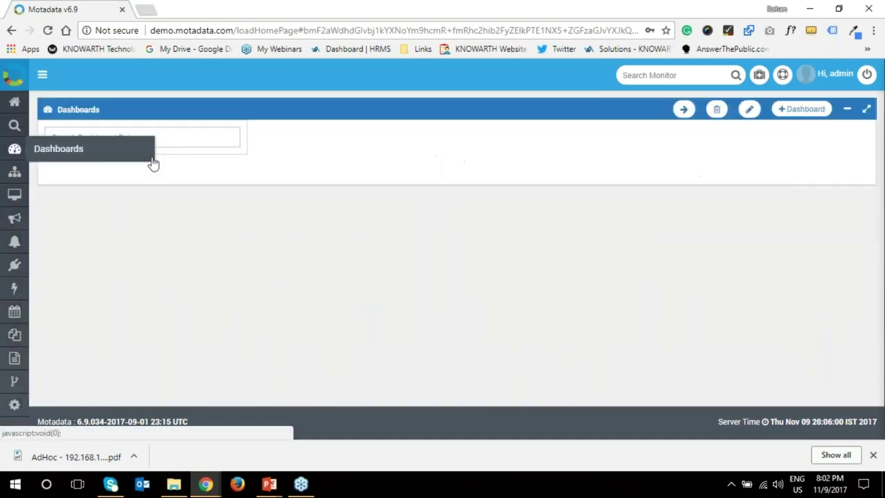
{"action": "type", "text": "fo"}
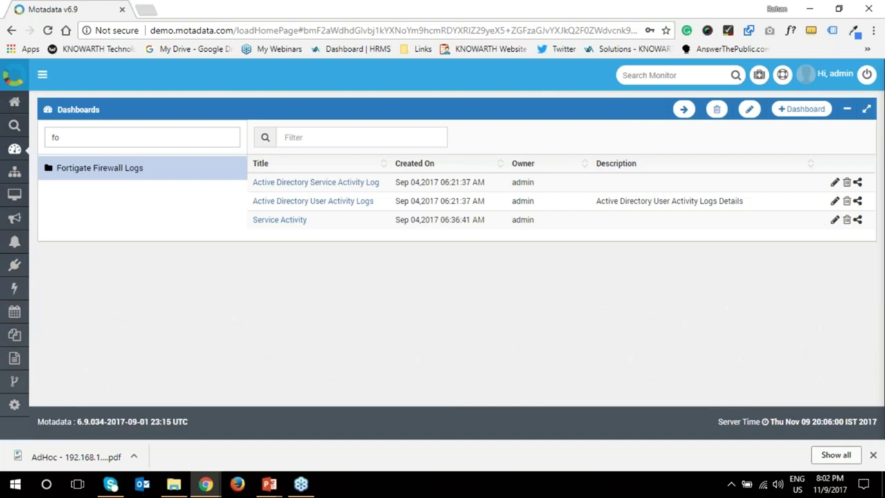
{"action": "left_click", "coordinate": [139, 169]}
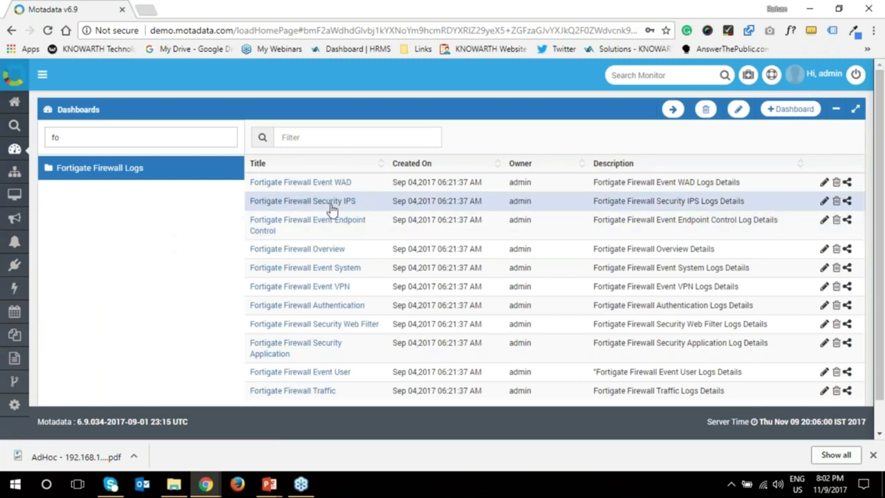
{"action": "left_click", "coordinate": [336, 286]}
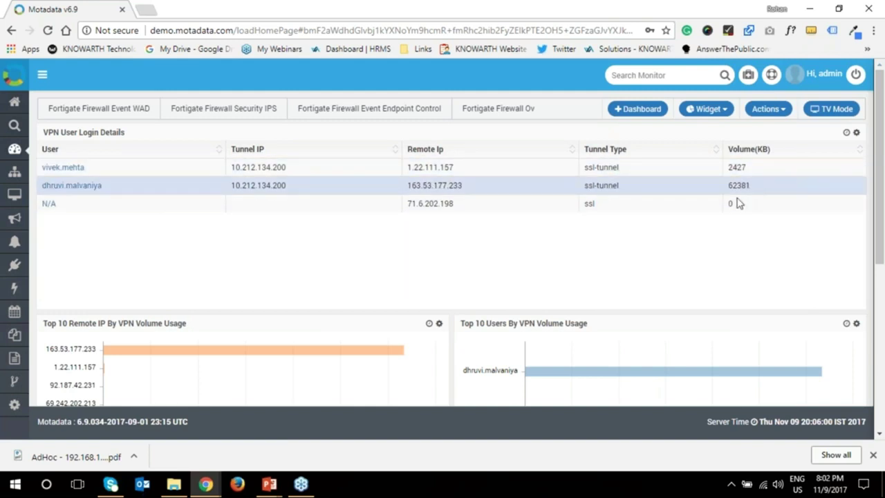
Review the VPN user login details and the top 10 remote IPs and users by VPN volume usage
{"action": "scroll", "coordinate": [474, 269], "scroll_direction": "down", "scroll_amount": 1}
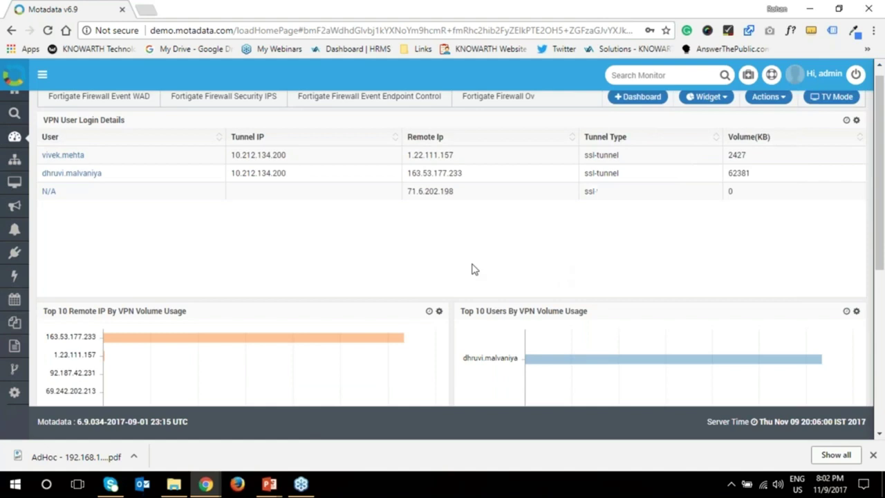
{"action": "scroll", "coordinate": [474, 270], "scroll_direction": "down", "scroll_amount": 3}
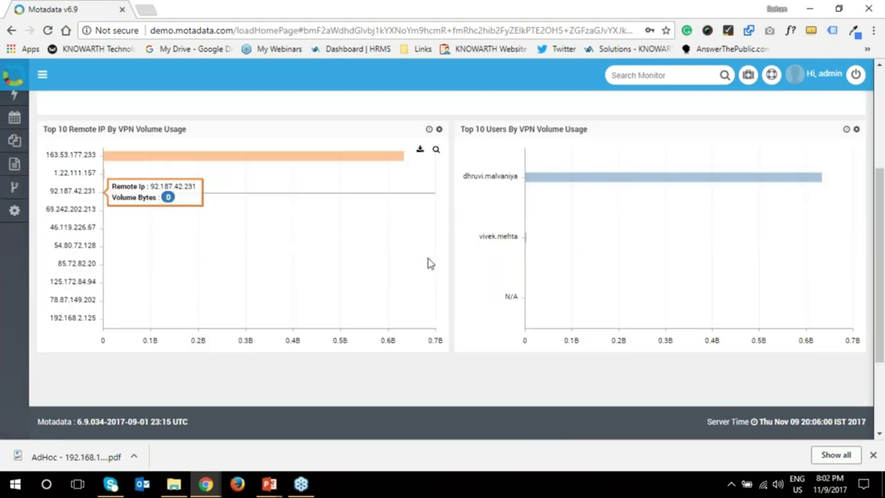
{"action": "scroll", "coordinate": [430, 265], "scroll_direction": "up", "scroll_amount": 3}
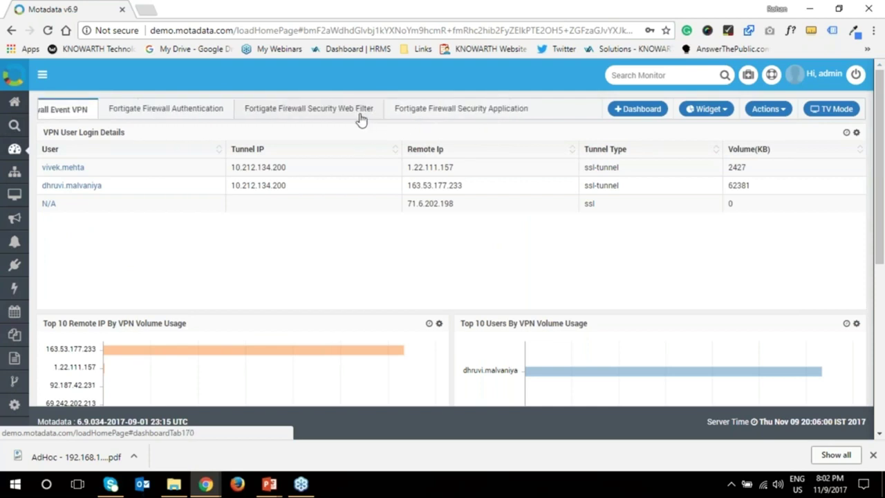
Open the Fortigate Firewall Authentication dashboard and drill down from User Logins Status by Hour into the failed login event's details
{"action": "left_click", "coordinate": [323, 115]}
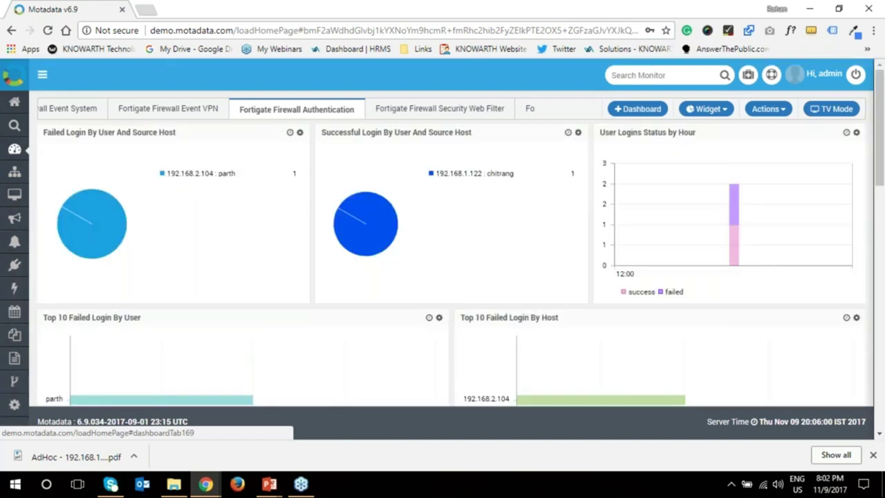
{"action": "mouse_move", "coordinate": [730, 213]}
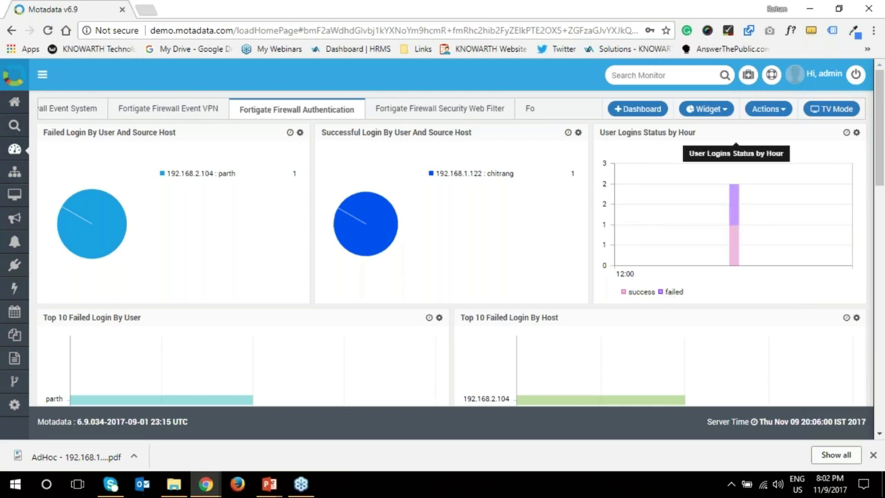
{"action": "left_click", "coordinate": [854, 154]}
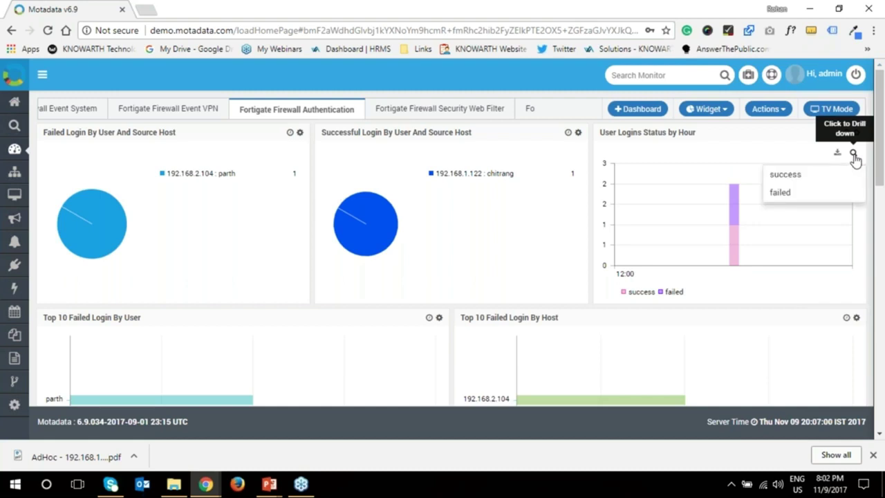
{"action": "left_click", "coordinate": [810, 192]}
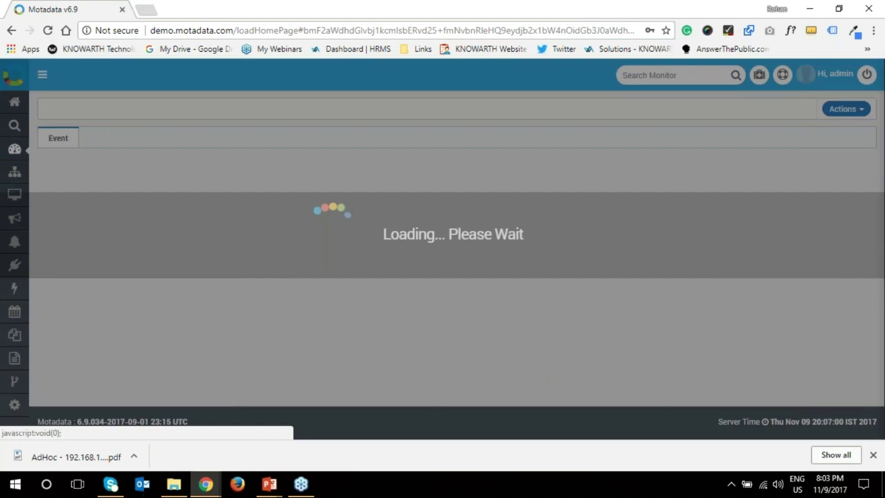
{"action": "scroll", "coordinate": [173, 295], "scroll_direction": "down", "scroll_amount": 5}
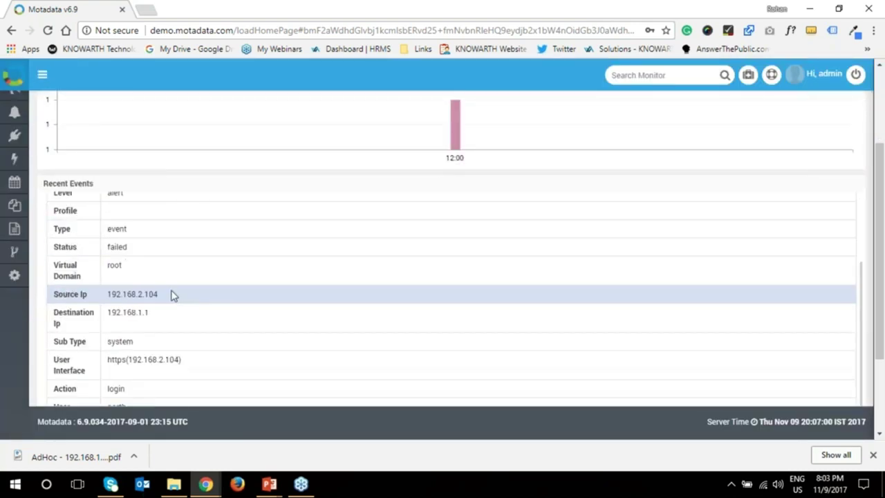
{"action": "scroll", "coordinate": [181, 331], "scroll_direction": "down", "scroll_amount": 2}
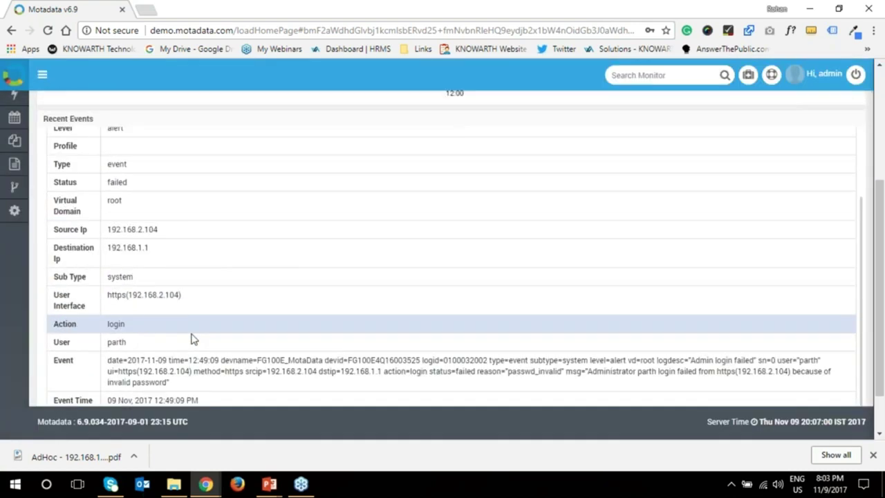
Review the failed login event's details and return to the Fortigate Firewall Authentication dashboard
{"action": "scroll", "coordinate": [119, 344], "scroll_direction": "up", "scroll_amount": 2}
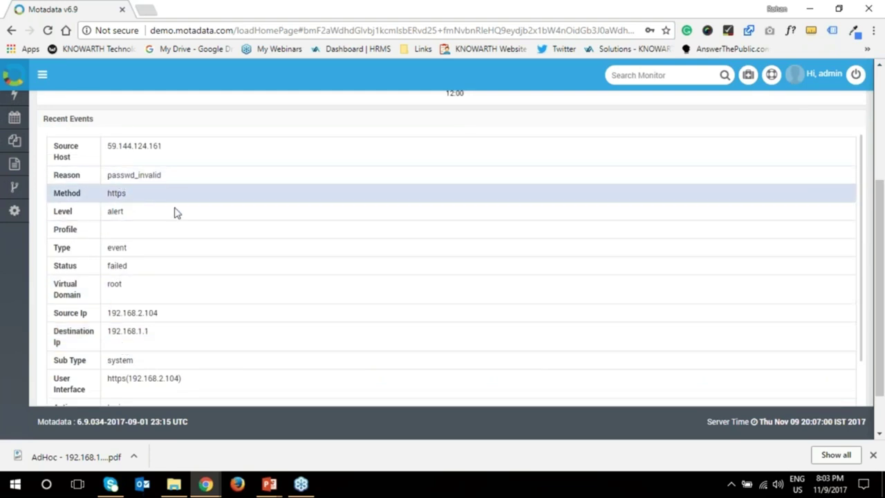
{"action": "scroll", "coordinate": [197, 262], "scroll_direction": "down", "scroll_amount": 3}
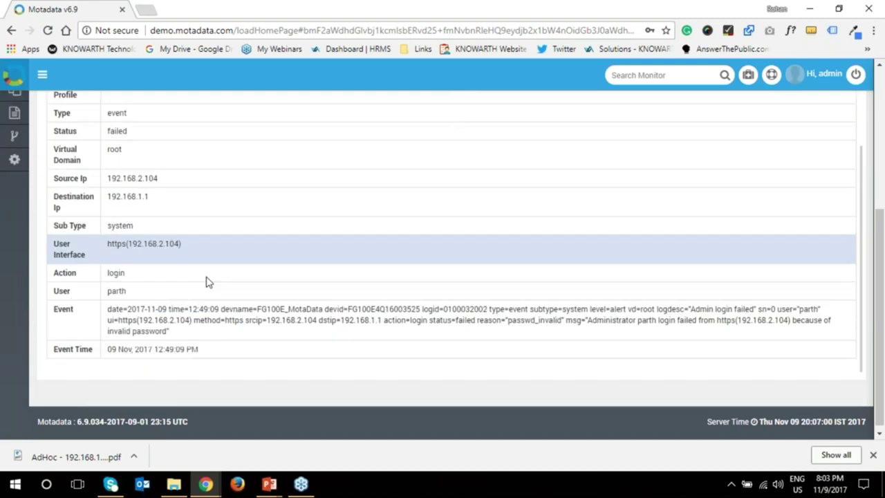
{"action": "scroll", "coordinate": [213, 320], "scroll_direction": "up", "scroll_amount": 6}
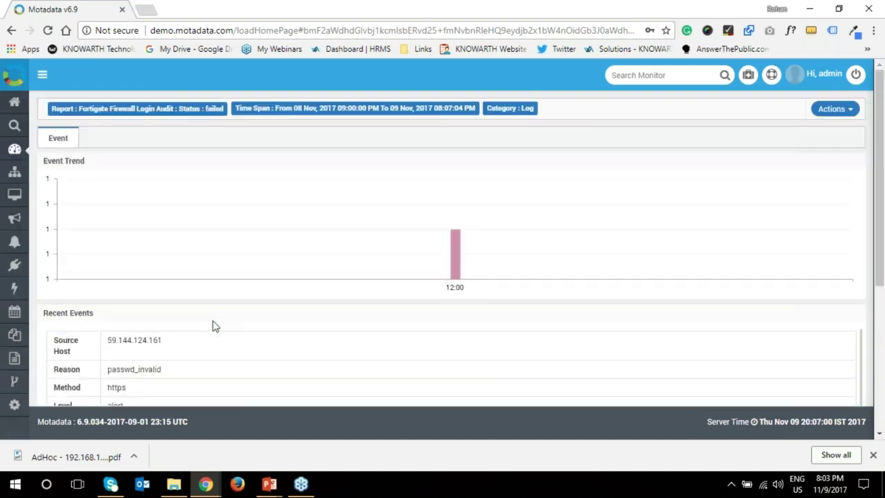
{"action": "left_click", "coordinate": [11, 31]}
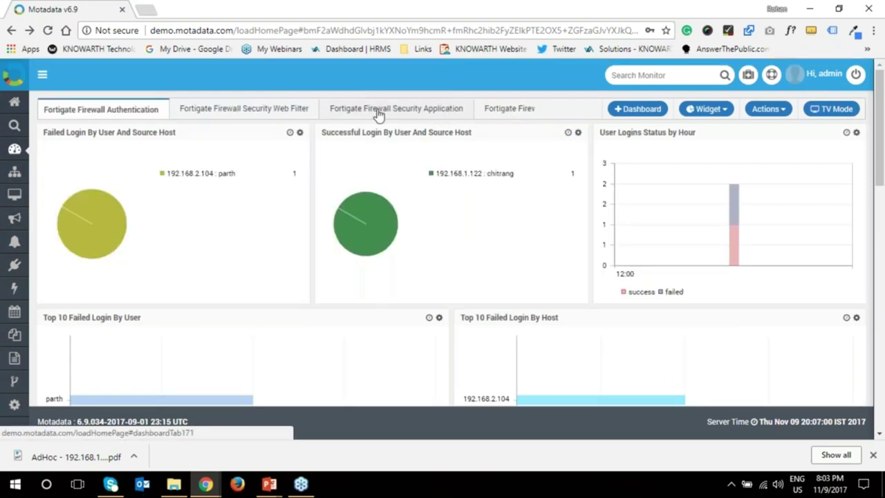
Browse the Fortigate dashboards, including Fortigate Firewall Event Endpoint Control, and open the list of all dashboard categories
{"action": "mouse_move", "coordinate": [325, 112]}
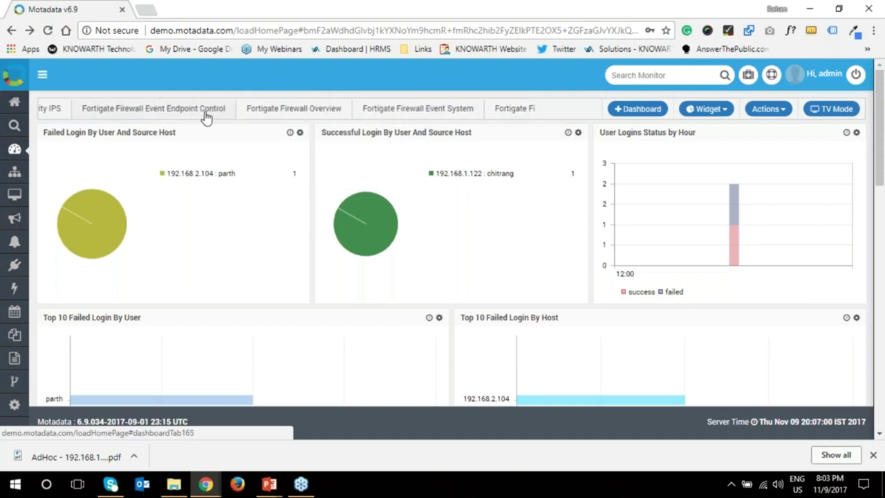
{"action": "left_click", "coordinate": [206, 111]}
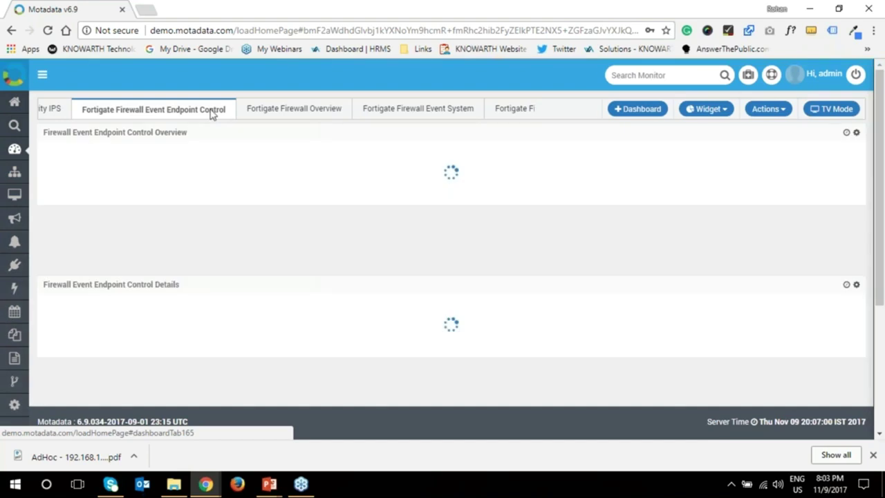
{"action": "left_click", "coordinate": [321, 111]}
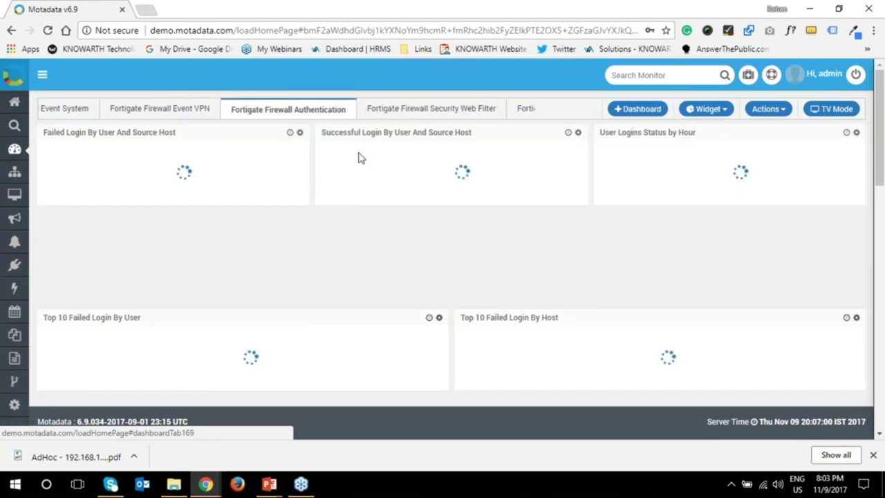
{"action": "left_click", "coordinate": [14, 150]}
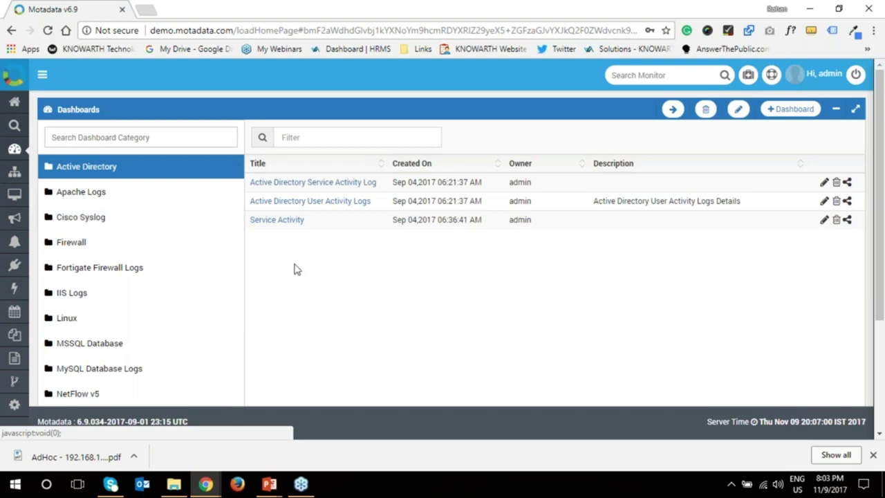
Open today's alert stream and review the Windows and Firewall Interface Availability alerts
{"action": "left_click", "coordinate": [14, 219]}
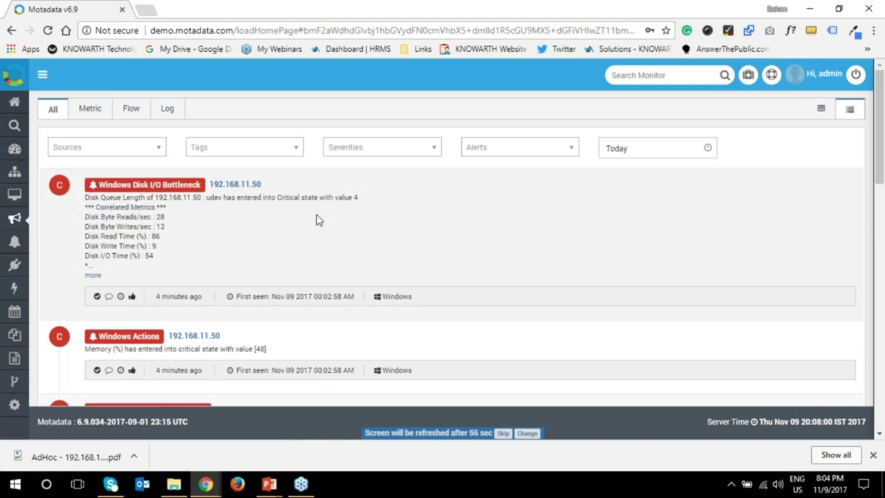
{"action": "scroll", "coordinate": [317, 220], "scroll_direction": "down", "scroll_amount": 1}
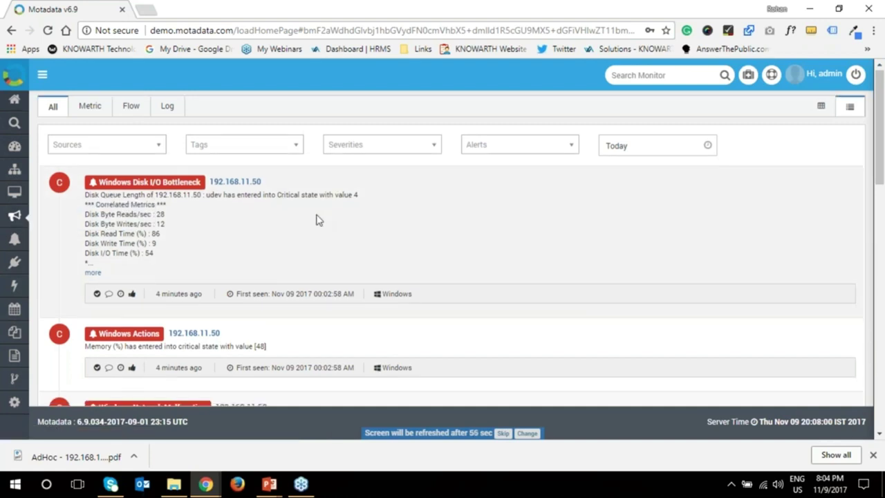
{"action": "scroll", "coordinate": [316, 220], "scroll_direction": "down", "scroll_amount": 2}
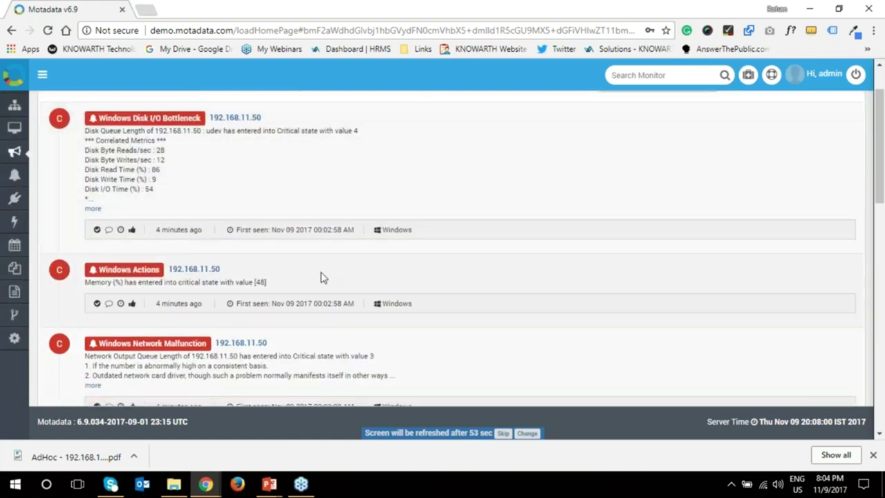
{"action": "scroll", "coordinate": [321, 280], "scroll_direction": "down", "scroll_amount": 2}
{"action": "scroll", "coordinate": [321, 282], "scroll_direction": "down", "scroll_amount": 2}
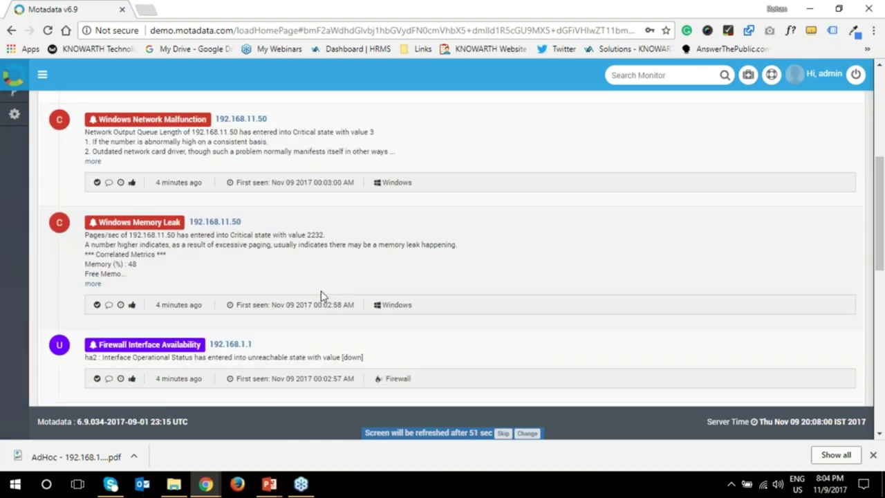
{"action": "scroll", "coordinate": [321, 290], "scroll_direction": "down", "scroll_amount": 2}
Check when the Windows Memory Leak alert for 192.168.11.50 was first seen and last raised
{"action": "left_click_drag", "start_coordinate": [235, 207], "coordinate": [343, 207]}
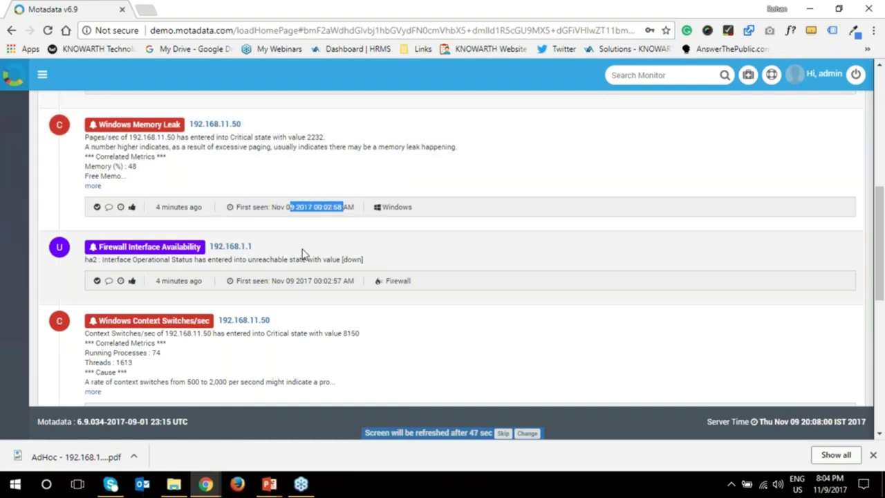
{"action": "double_click", "coordinate": [175, 207]}
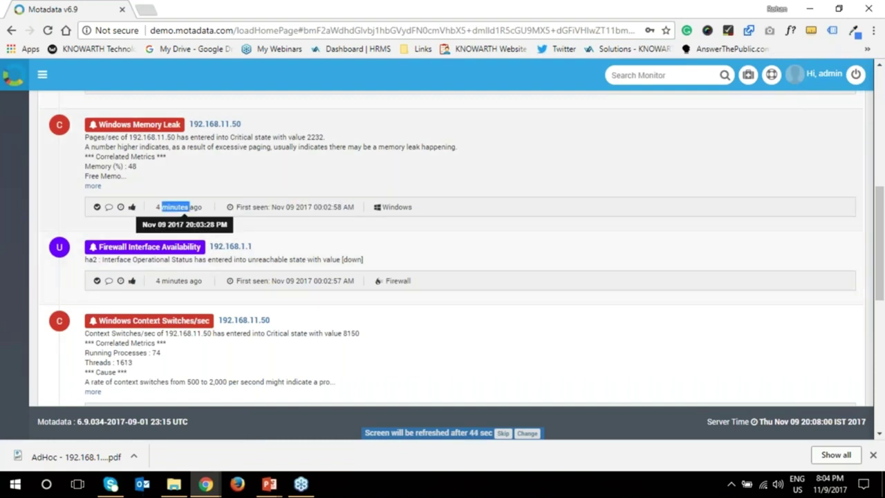
{"action": "left_click", "coordinate": [238, 172]}
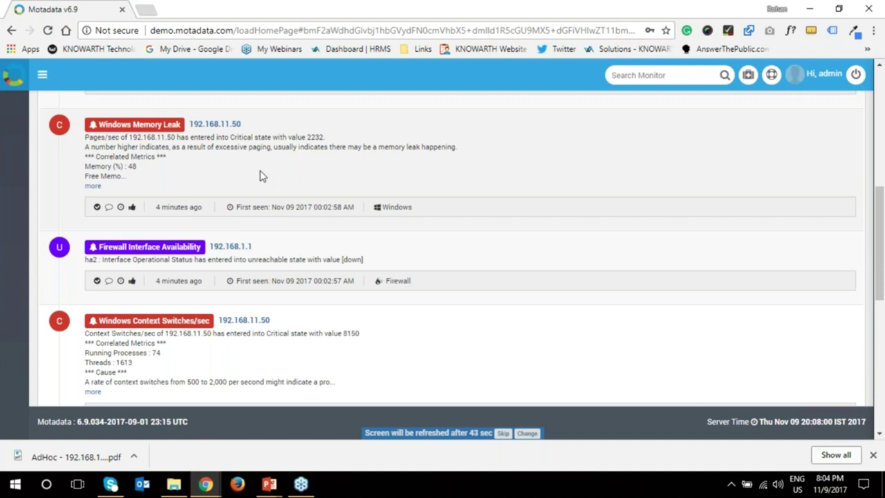
{"action": "scroll", "coordinate": [261, 176], "scroll_direction": "up", "scroll_amount": 1}
{"action": "scroll", "coordinate": [261, 176], "scroll_direction": "up", "scroll_amount": 6}
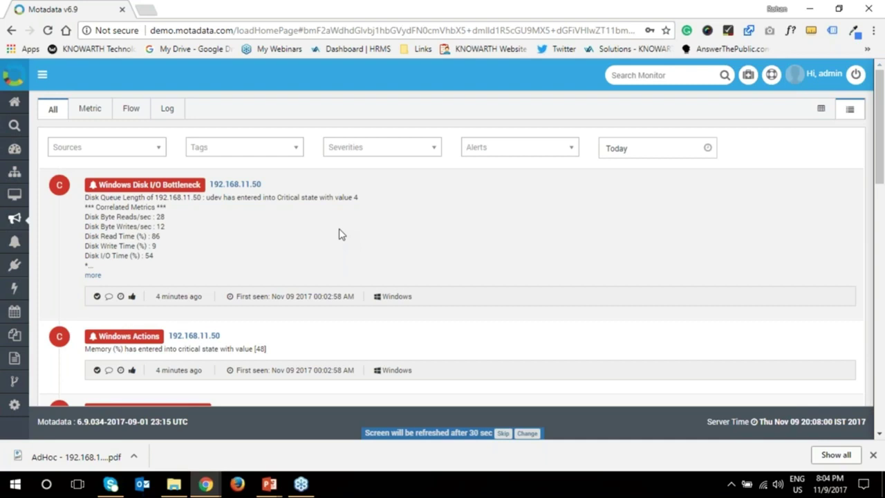
Post the comment "i am working on it" on the Windows Disk I/O Bottleneck alert for 192.168.11.50
{"action": "scroll", "coordinate": [339, 234], "scroll_direction": "down", "scroll_amount": 1}
{"action": "scroll", "coordinate": [201, 199], "scroll_direction": "down", "scroll_amount": 1}
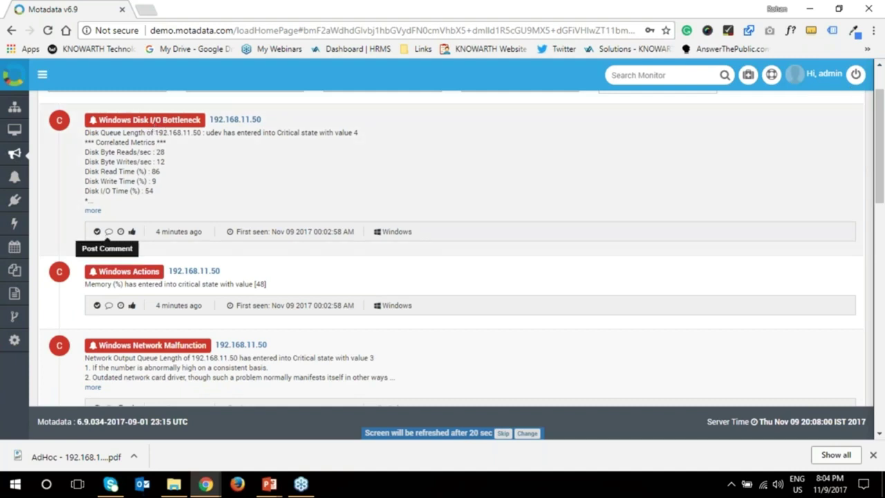
{"action": "left_click", "coordinate": [108, 233]}
{"action": "left_click", "coordinate": [176, 262]}
{"action": "type", "text": "i am wor"}
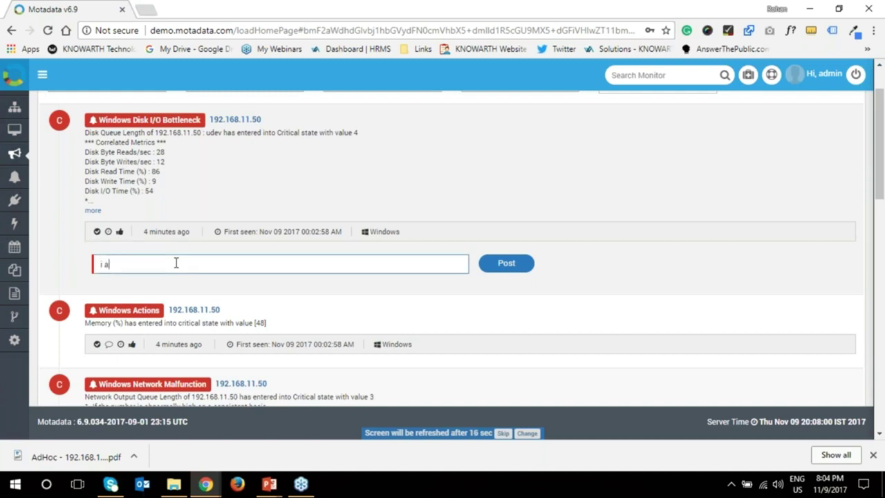
{"action": "type", "text": "king on it"}
{"action": "left_click", "coordinate": [482, 269]}
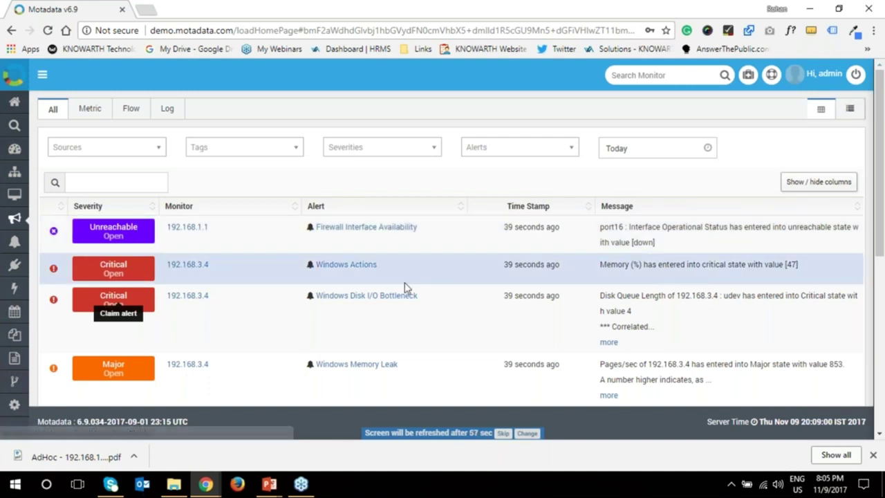
Review the alerts in the table layout and switch back to the stream layout
{"action": "scroll", "coordinate": [407, 287], "scroll_direction": "down", "scroll_amount": 1}
{"action": "scroll", "coordinate": [407, 287], "scroll_direction": "down", "scroll_amount": 1}
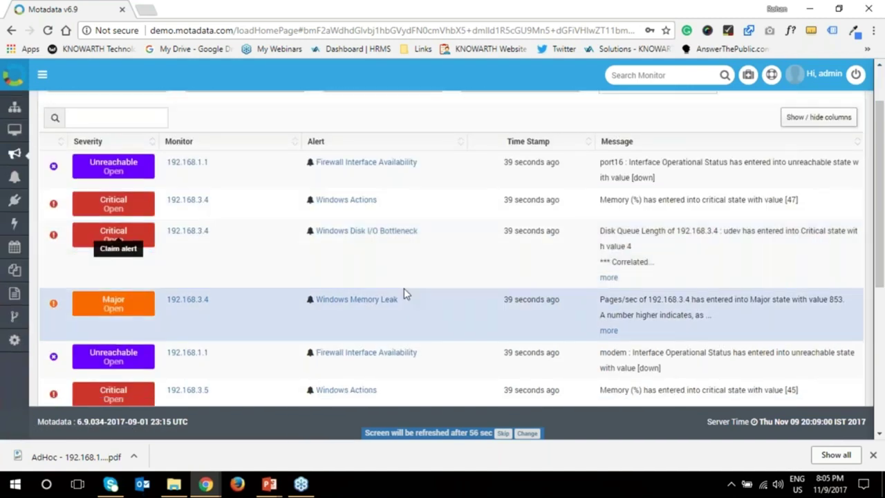
{"action": "scroll", "coordinate": [406, 292], "scroll_direction": "down", "scroll_amount": 1}
{"action": "scroll", "coordinate": [403, 299], "scroll_direction": "down", "scroll_amount": 1}
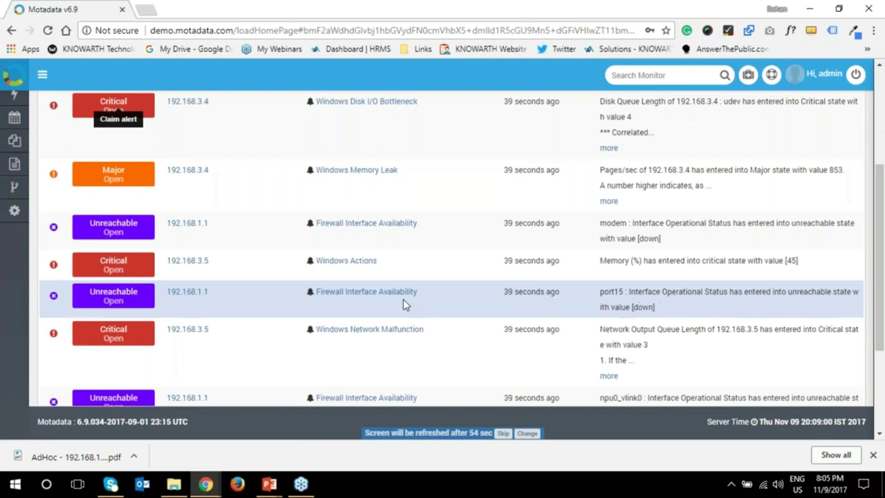
{"action": "scroll", "coordinate": [404, 299], "scroll_direction": "up", "scroll_amount": 3}
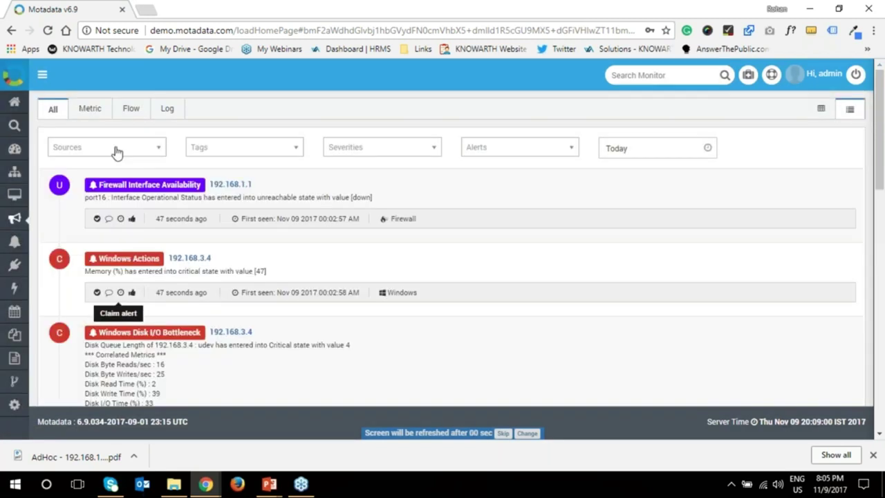
Examine the alert stream's Sources, Tags and Severities filter options without applying any, and look over the latest alerts
{"action": "left_click", "coordinate": [116, 153]}
{"action": "left_click", "coordinate": [296, 147]}
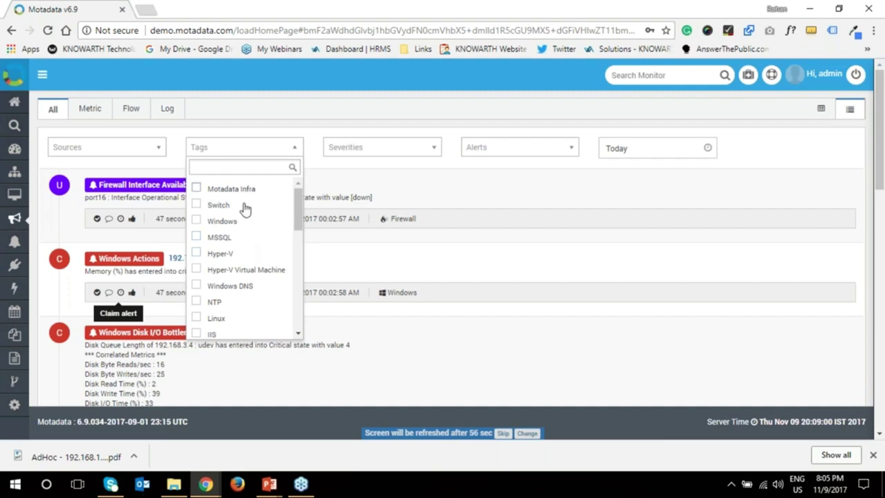
{"action": "left_click", "coordinate": [412, 147]}
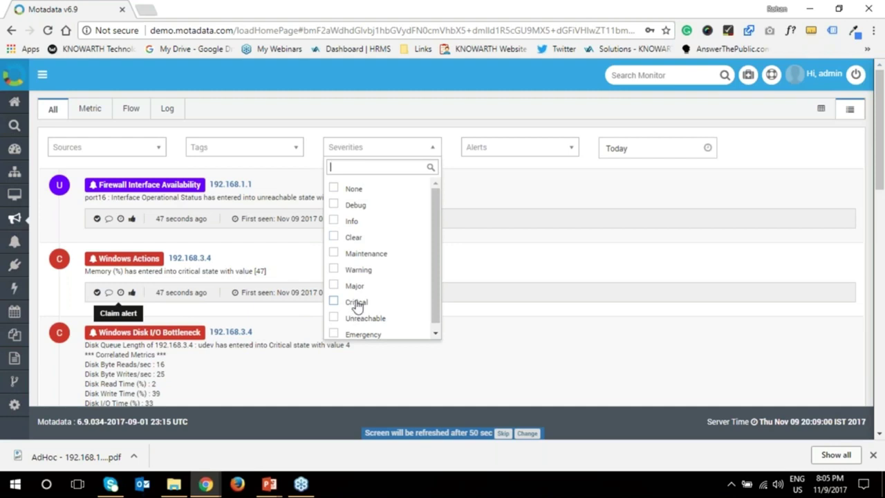
{"action": "left_click", "coordinate": [519, 179]}
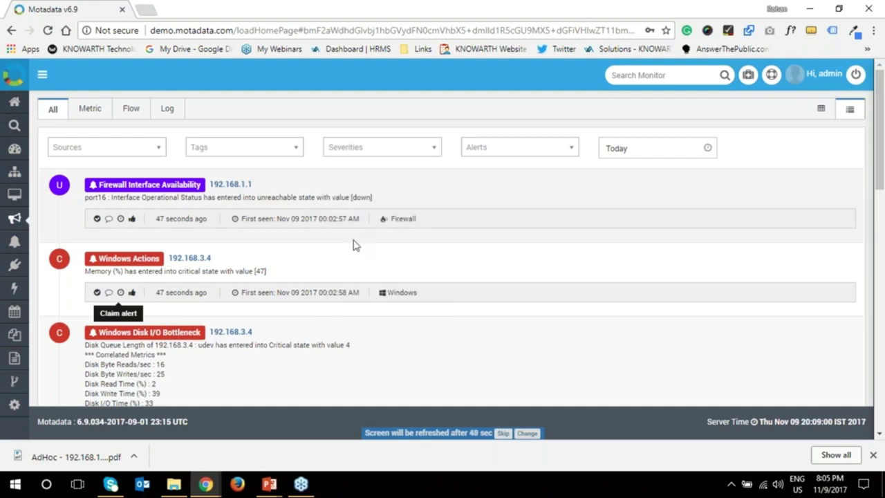
{"action": "scroll", "coordinate": [347, 248], "scroll_direction": "down", "scroll_amount": 1}
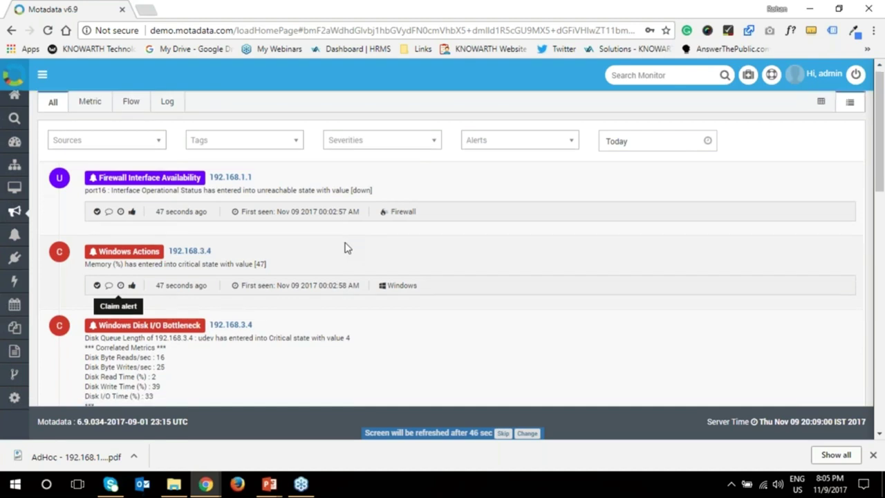
{"action": "scroll", "coordinate": [347, 247], "scroll_direction": "down", "scroll_amount": 1}
{"action": "scroll", "coordinate": [322, 253], "scroll_direction": "up", "scroll_amount": 2}
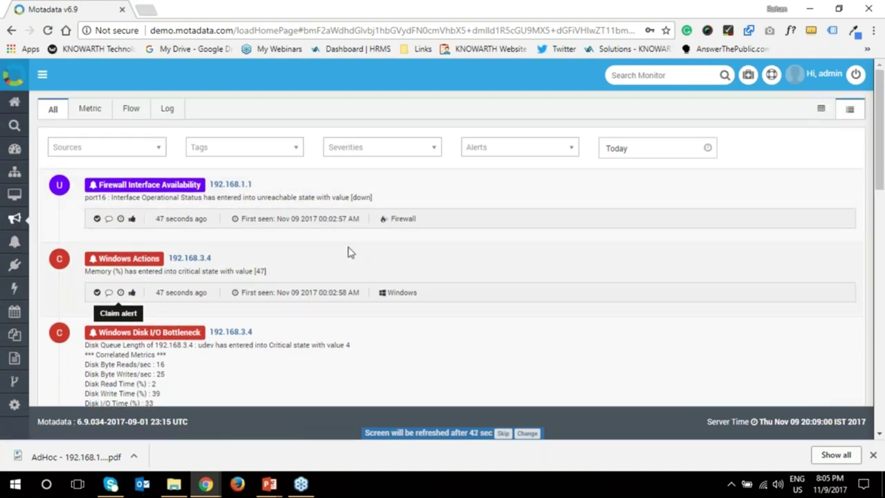
Open the topology Tag View, expand it to the maximum level and display it as a tree
{"action": "mouse_move", "coordinate": [14, 171]}
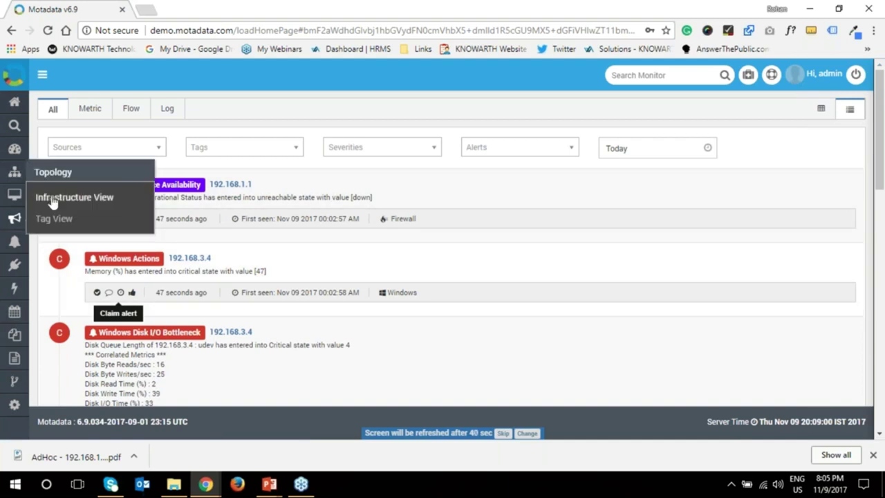
{"action": "left_click", "coordinate": [53, 219]}
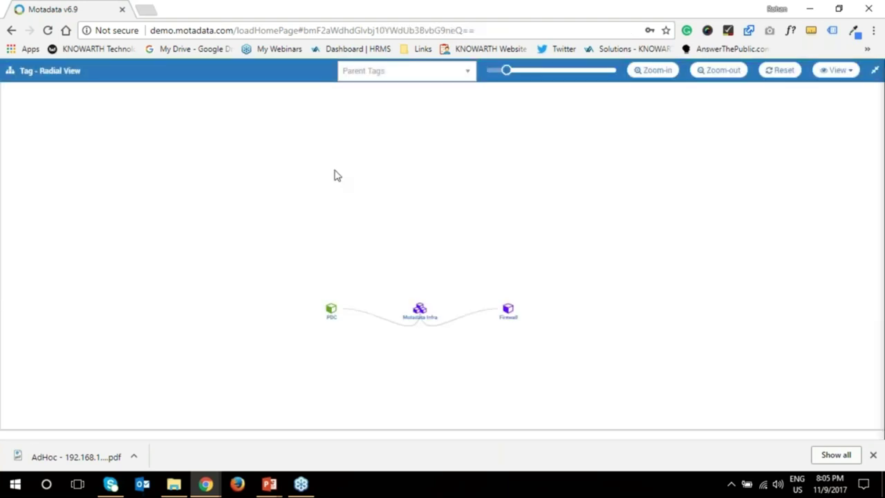
{"action": "left_click", "coordinate": [612, 70]}
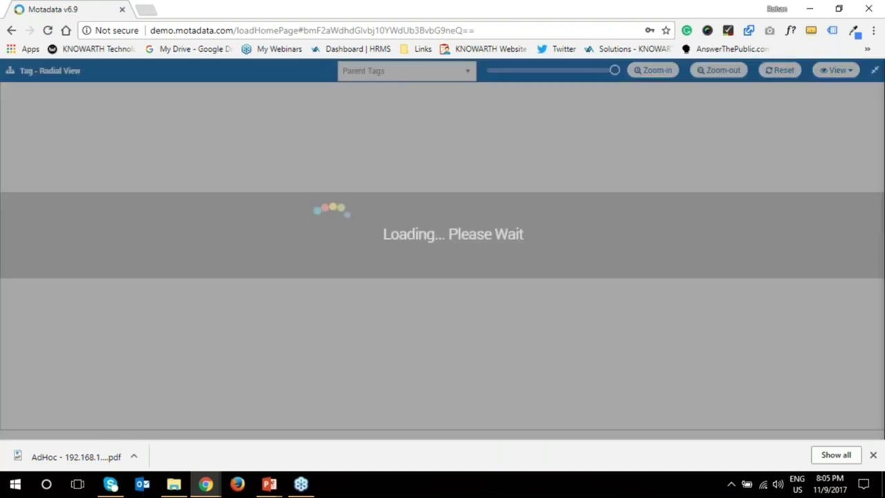
{"action": "left_click", "coordinate": [838, 71]}
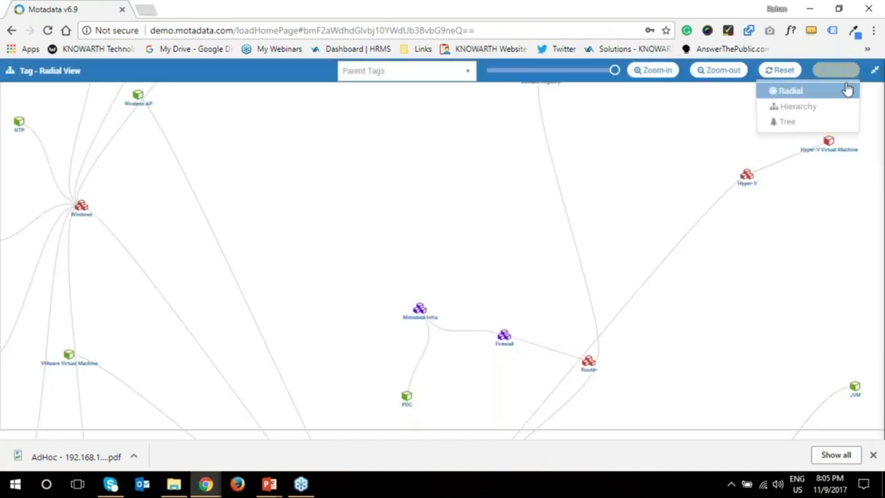
{"action": "left_click", "coordinate": [786, 123]}
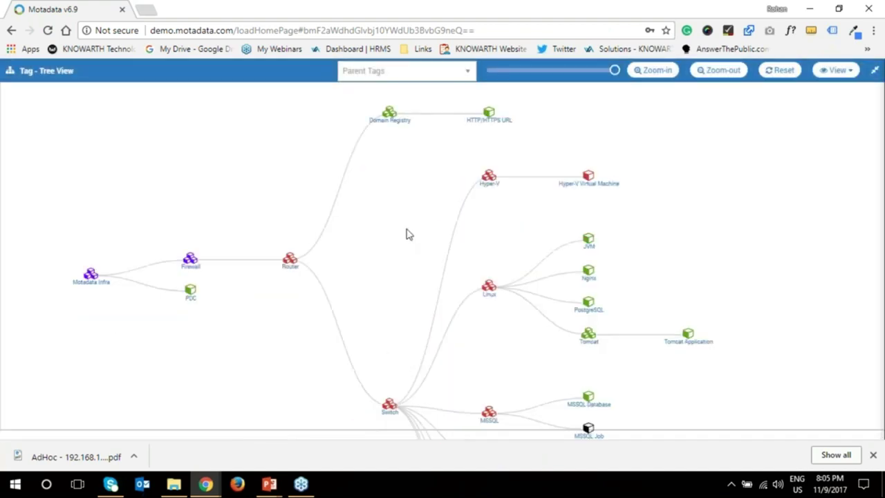
Show the Router tag's health summary and explore the Switch branches of the topology tree
{"action": "left_click_drag", "start_coordinate": [403, 223], "coordinate": [317, 211]}
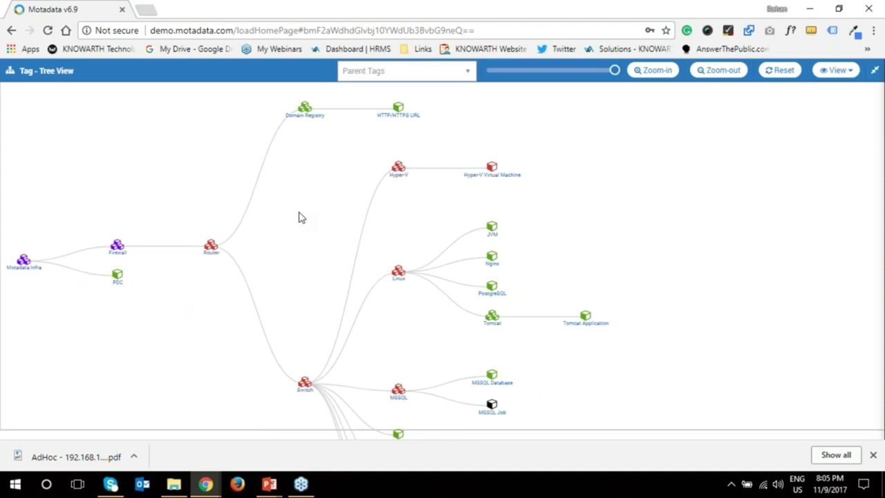
{"action": "left_click", "coordinate": [212, 250]}
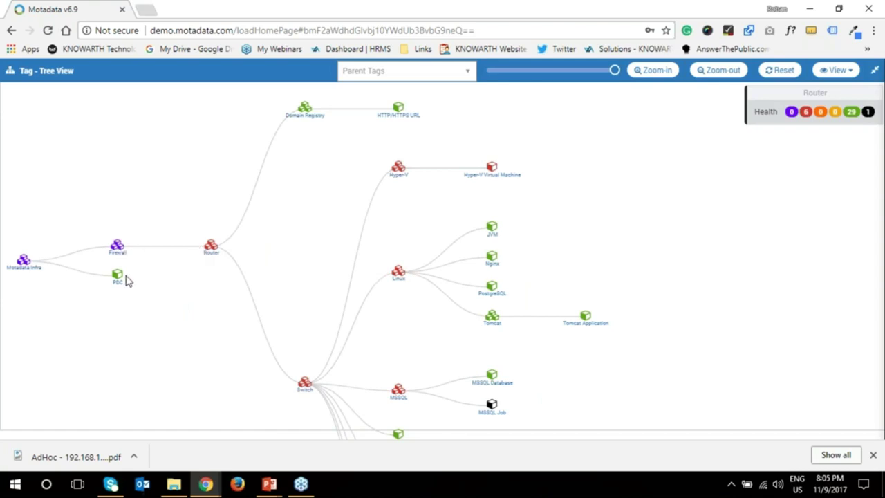
{"action": "left_click_drag", "start_coordinate": [281, 253], "coordinate": [221, 211]}
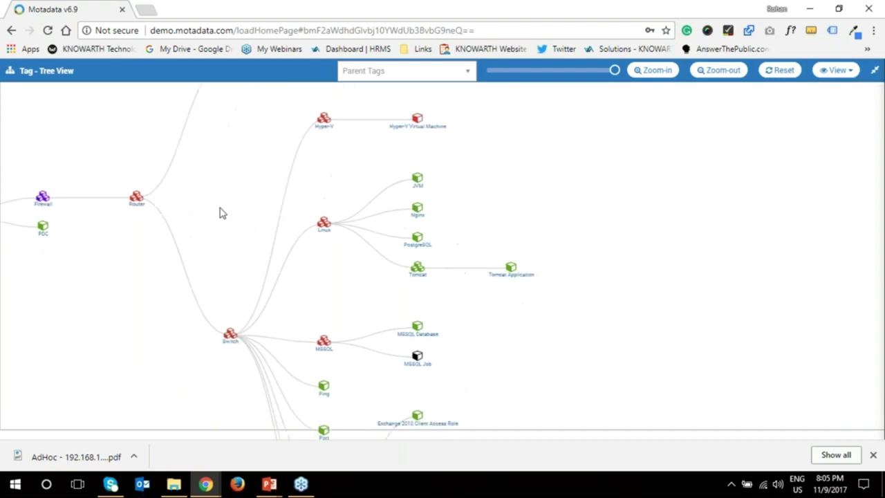
Open the Linux tag's health summary from the topology tree and look over its monitor list
{"action": "left_click", "coordinate": [322, 219]}
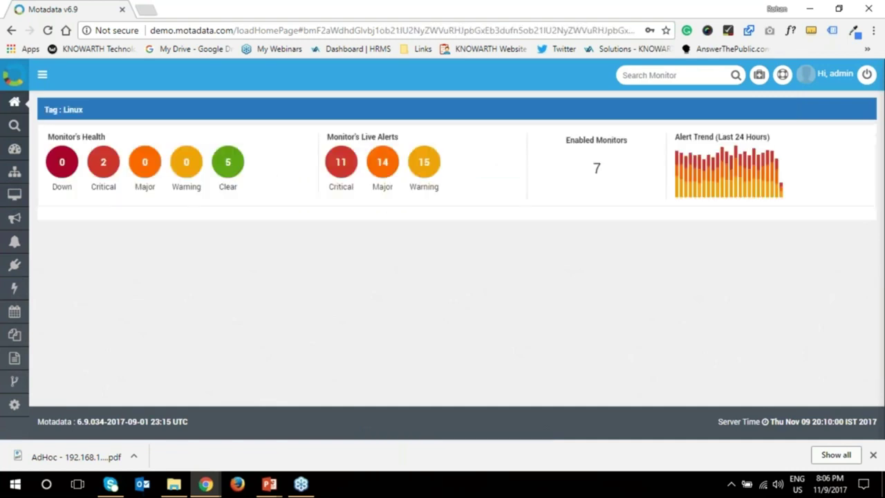
{"action": "scroll", "coordinate": [319, 233], "scroll_direction": "down", "scroll_amount": 1}
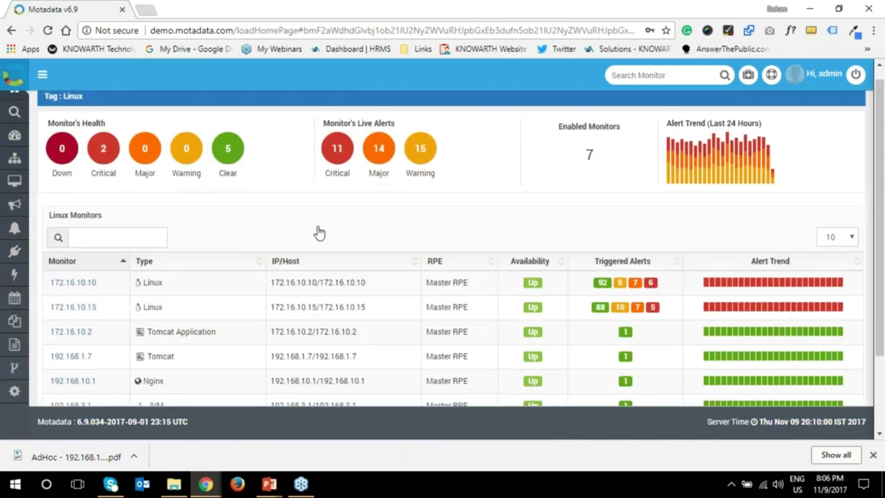
{"action": "scroll", "coordinate": [318, 233], "scroll_direction": "down", "scroll_amount": 2}
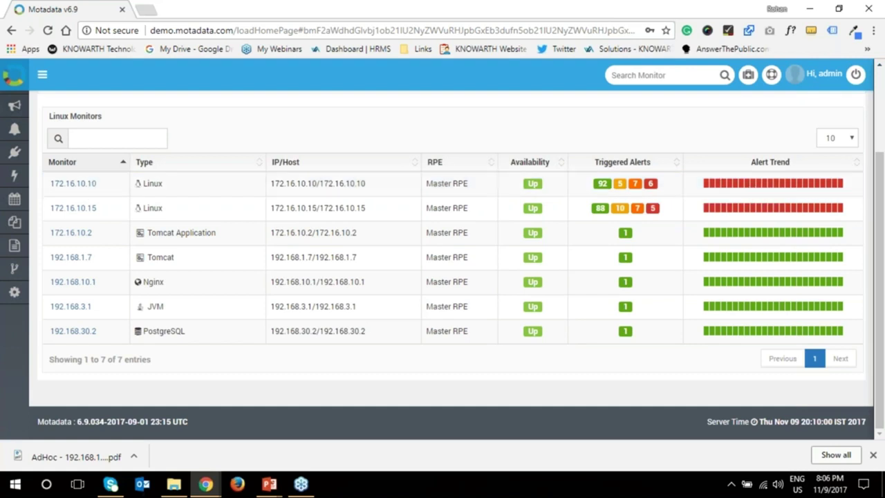
Show the recent alerts behind the latest alert trend segment of Linux monitor 172.16.10.10
{"action": "mouse_move", "coordinate": [774, 209]}
{"action": "left_click", "coordinate": [837, 185]}
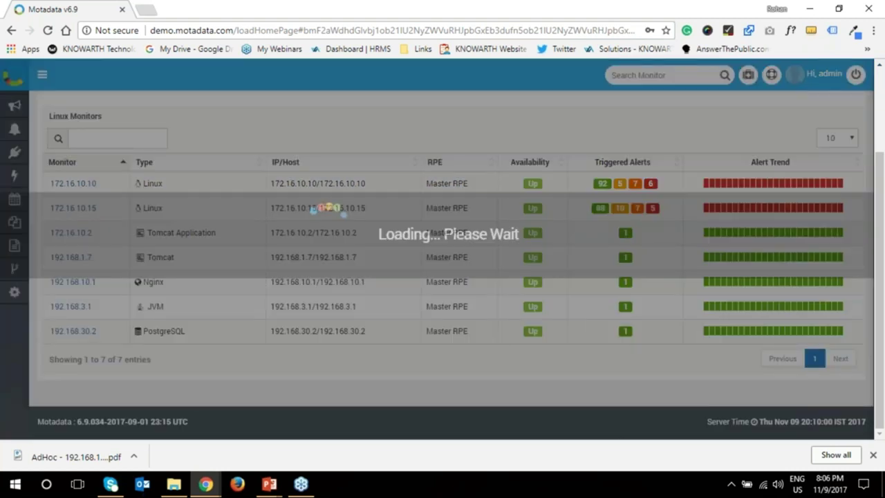
{"action": "scroll", "coordinate": [553, 276], "scroll_direction": "down", "scroll_amount": 1}
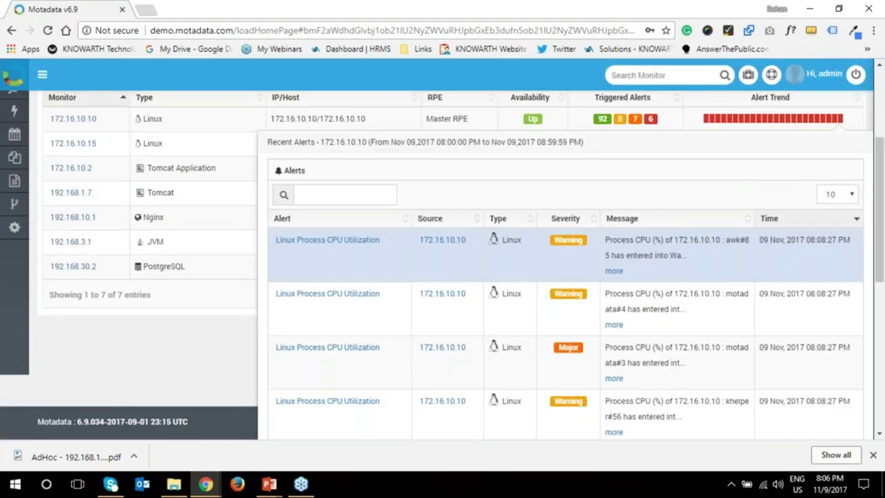
{"action": "scroll", "coordinate": [484, 372], "scroll_direction": "down", "scroll_amount": 1}
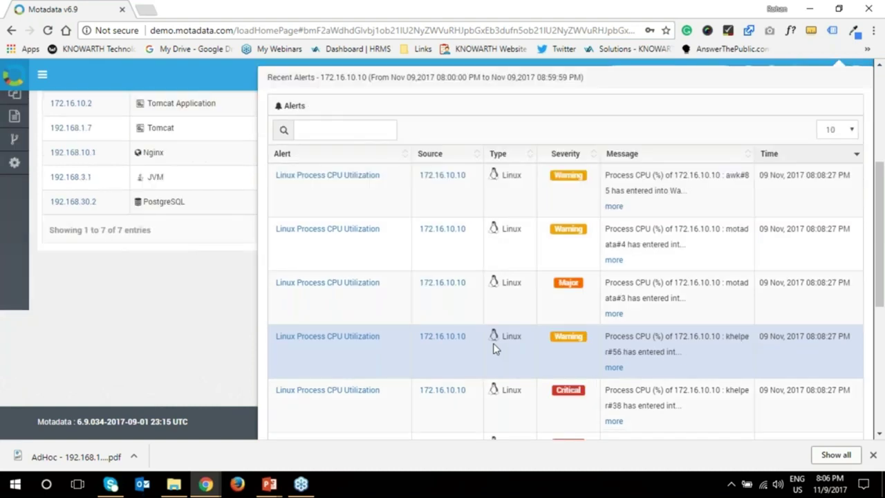
Open the Linux Process CPU Utilization alert report and review its recent alerts and severity breakup
{"action": "left_click", "coordinate": [344, 178]}
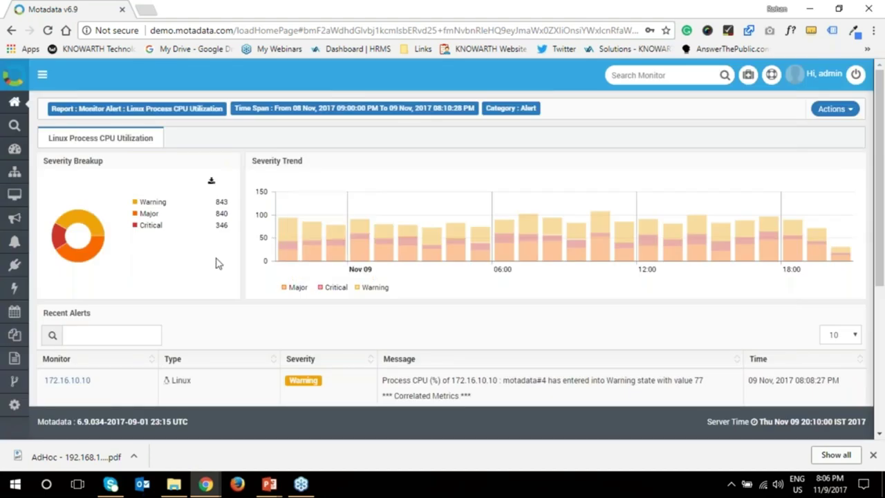
{"action": "scroll", "coordinate": [263, 277], "scroll_direction": "down", "scroll_amount": 5}
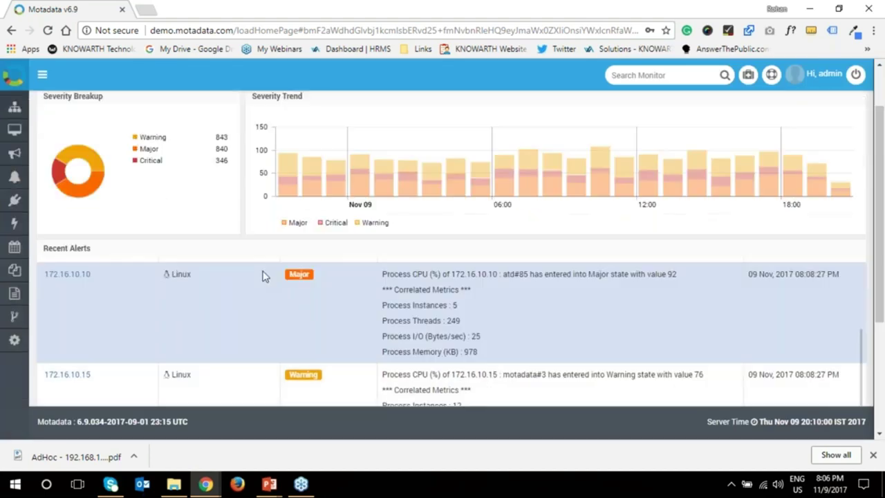
{"action": "scroll", "coordinate": [258, 305], "scroll_direction": "down", "scroll_amount": 2}
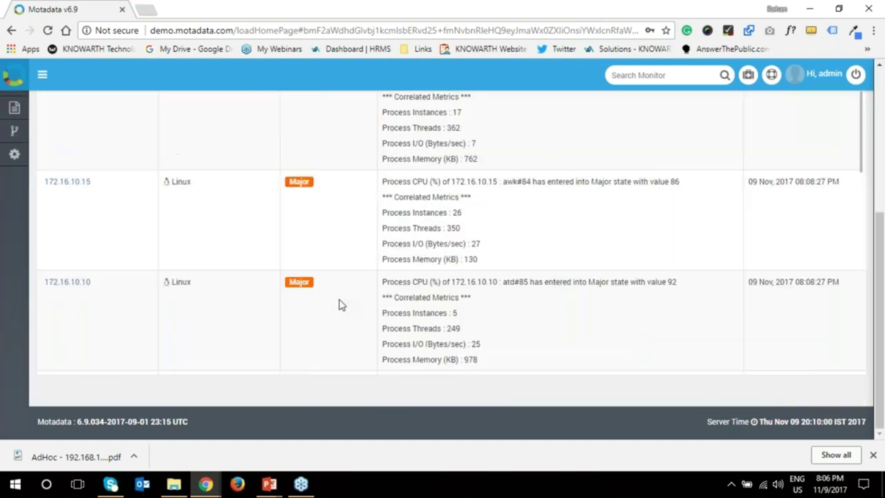
{"action": "scroll", "coordinate": [338, 305], "scroll_direction": "up", "scroll_amount": 10}
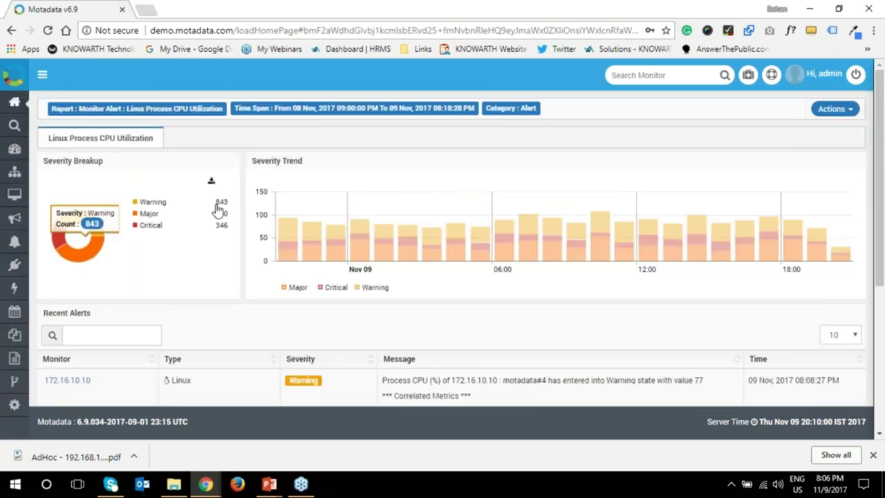
{"action": "mouse_move", "coordinate": [155, 218]}
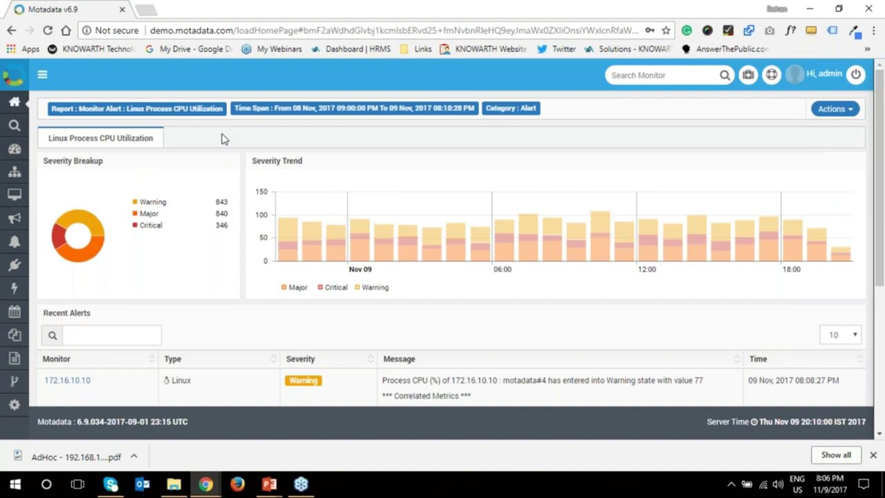
Return to the home overview dashboard and list the unreachable and critical monitors under Infrastructure Health
{"action": "left_click", "coordinate": [15, 104]}
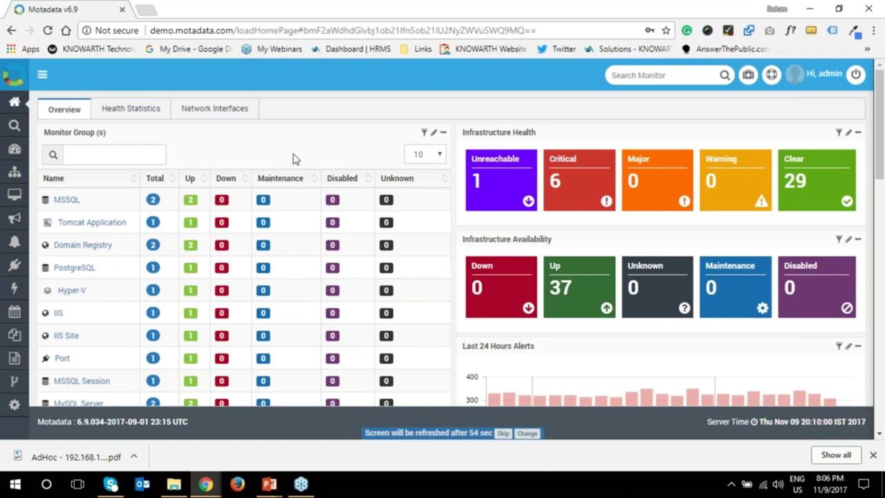
{"action": "scroll", "coordinate": [295, 159], "scroll_direction": "down", "scroll_amount": 1}
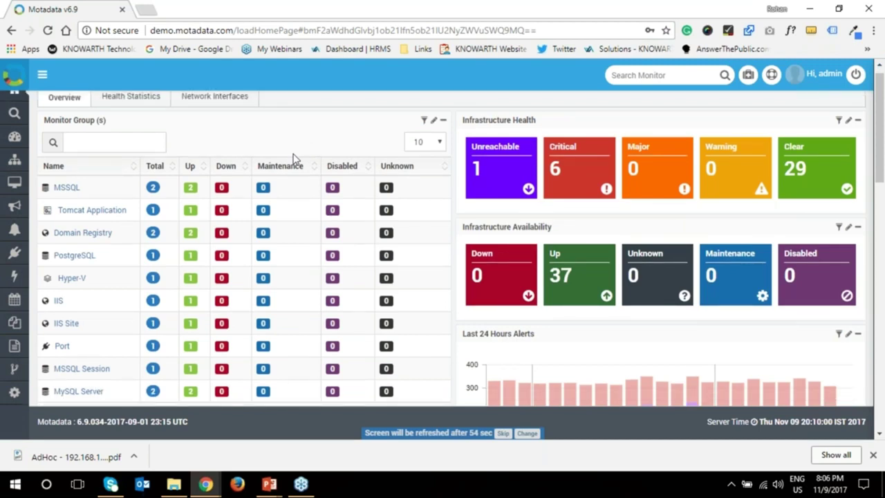
{"action": "scroll", "coordinate": [301, 156], "scroll_direction": "up", "scroll_amount": 1}
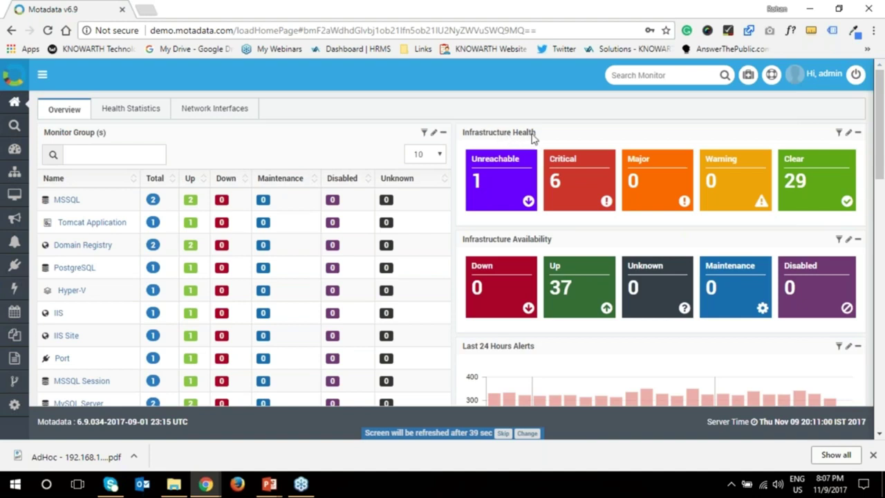
{"action": "left_click", "coordinate": [503, 193]}
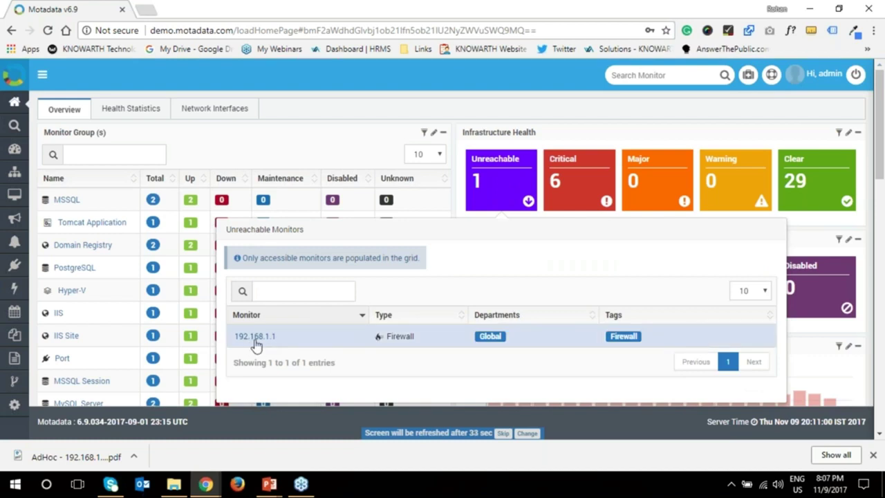
{"action": "left_click", "coordinate": [556, 181]}
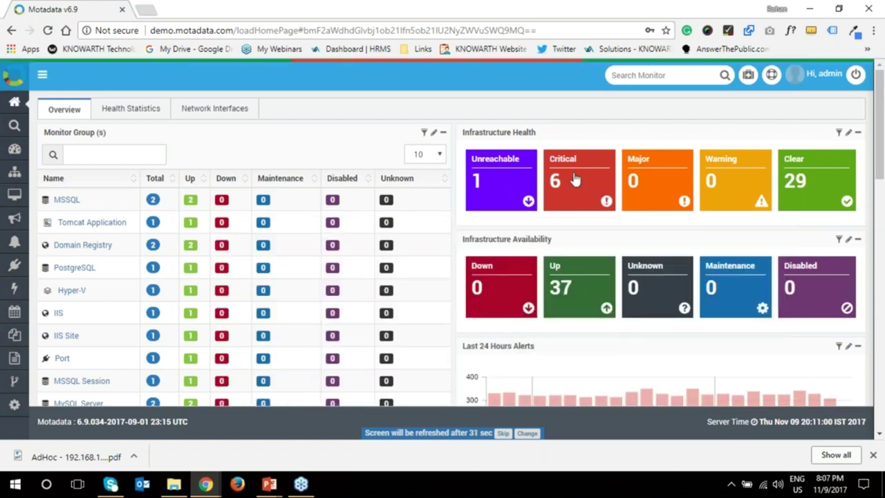
{"action": "scroll", "coordinate": [524, 319], "scroll_direction": "down", "scroll_amount": 2}
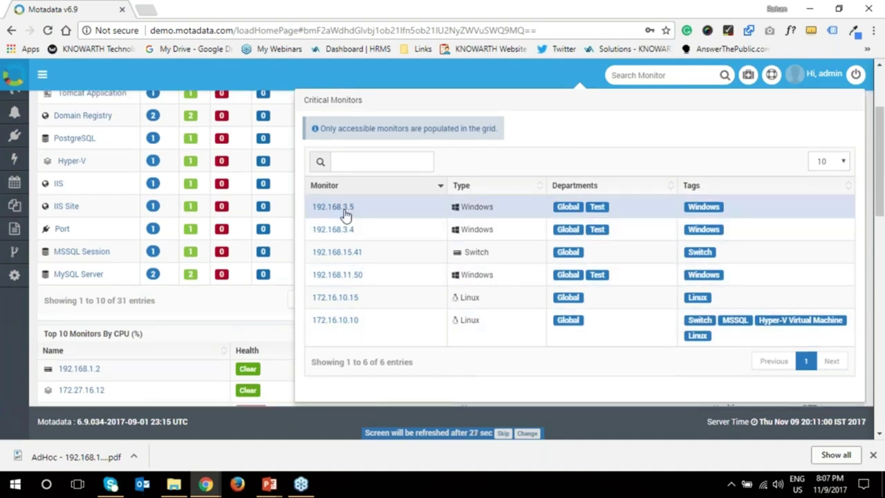
{"action": "left_click", "coordinate": [237, 344]}
Examine the overview's top 10 monitors by CPU, memory, disk and response time, and the last 24 hours' alerts
{"action": "scroll", "coordinate": [443, 335], "scroll_direction": "down", "scroll_amount": 2}
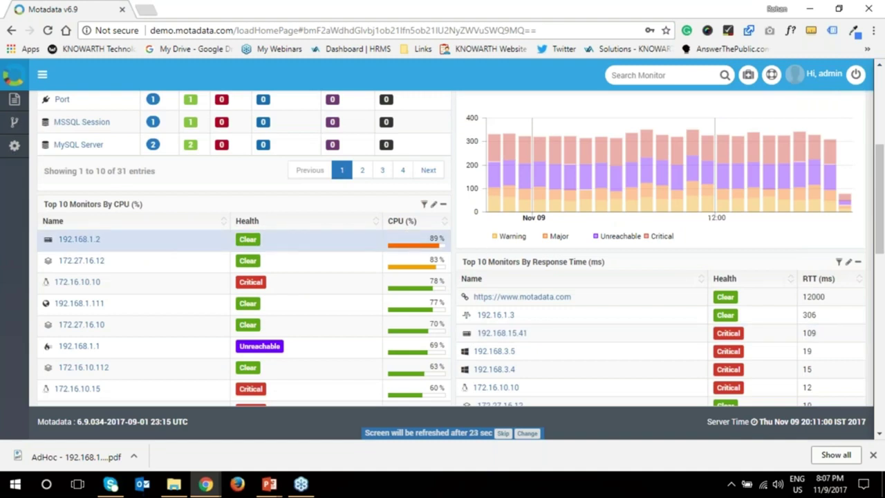
{"action": "scroll", "coordinate": [408, 275], "scroll_direction": "down", "scroll_amount": 1}
{"action": "scroll", "coordinate": [408, 274], "scroll_direction": "down", "scroll_amount": 2}
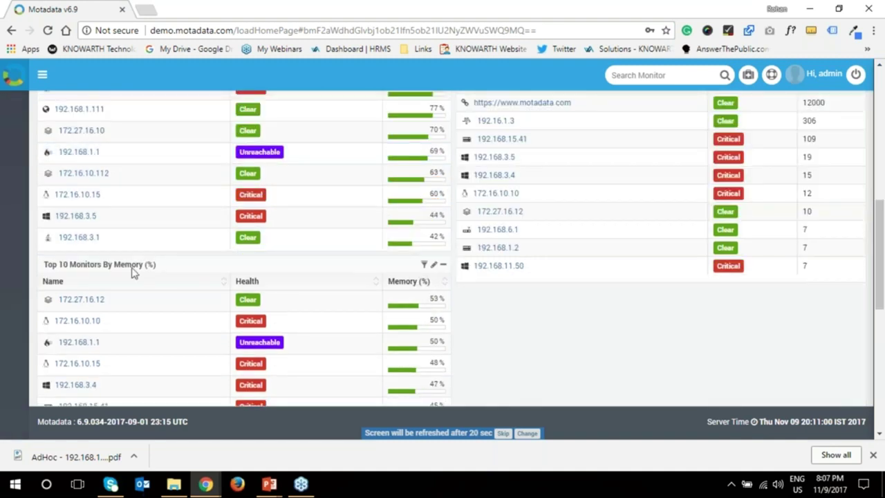
{"action": "scroll", "coordinate": [133, 273], "scroll_direction": "down", "scroll_amount": 1}
{"action": "scroll", "coordinate": [286, 294], "scroll_direction": "down", "scroll_amount": 5}
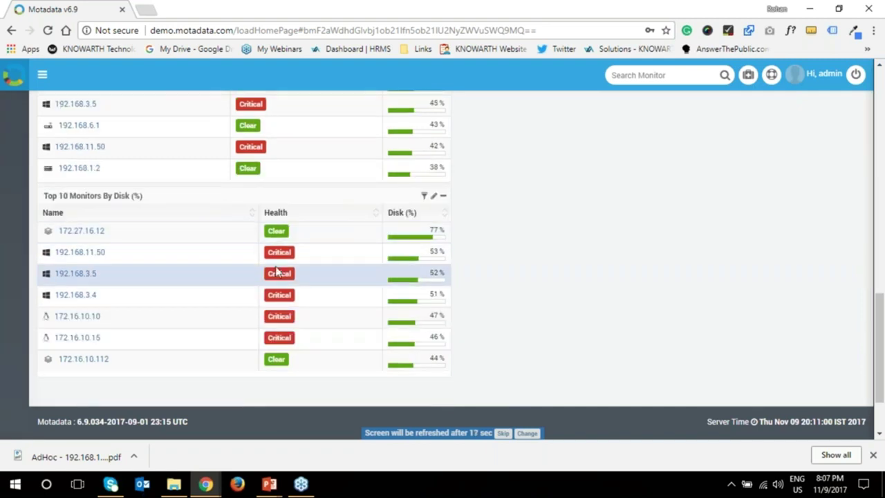
{"action": "scroll", "coordinate": [380, 242], "scroll_direction": "up", "scroll_amount": 5}
{"action": "scroll", "coordinate": [486, 276], "scroll_direction": "up", "scroll_amount": 2}
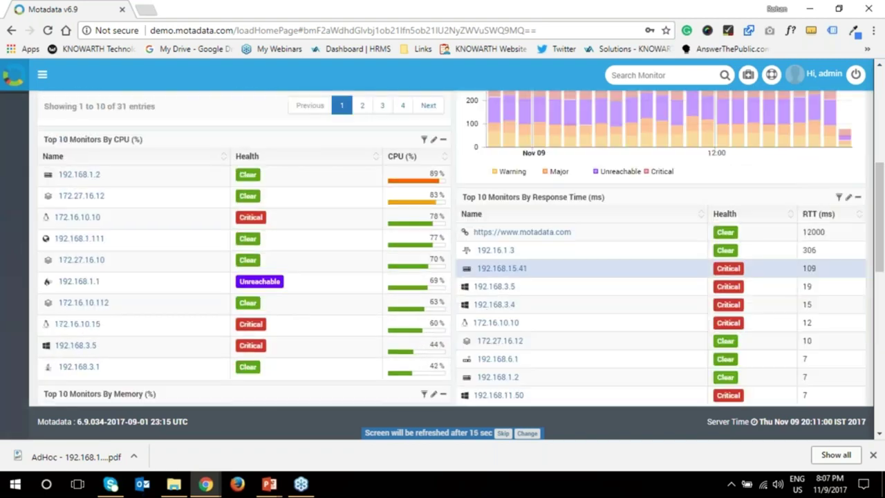
{"action": "scroll", "coordinate": [486, 276], "scroll_direction": "up", "scroll_amount": 2}
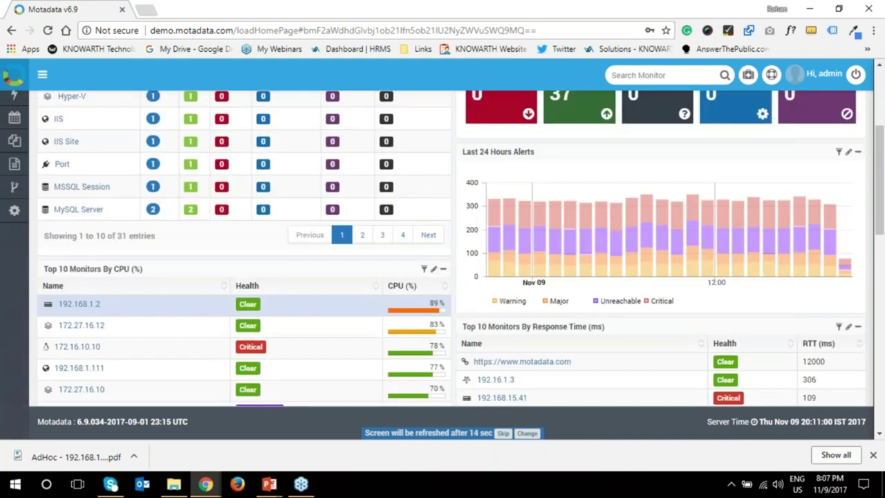
{"action": "scroll", "coordinate": [417, 315], "scroll_direction": "up", "scroll_amount": 1}
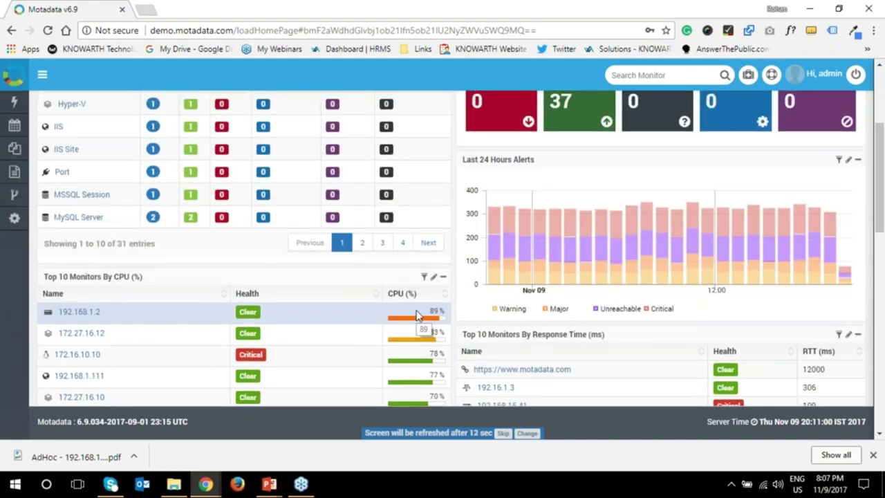
{"action": "scroll", "coordinate": [356, 340], "scroll_direction": "up", "scroll_amount": 1}
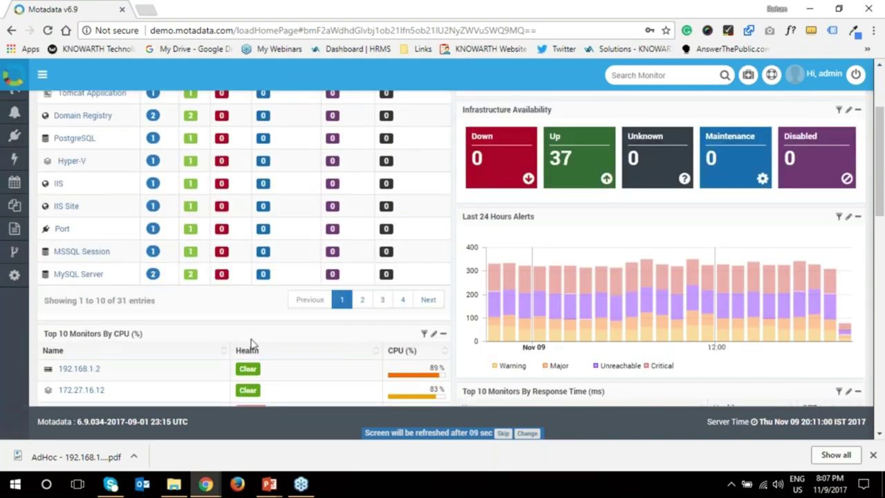
{"action": "scroll", "coordinate": [160, 340], "scroll_direction": "up", "scroll_amount": 1}
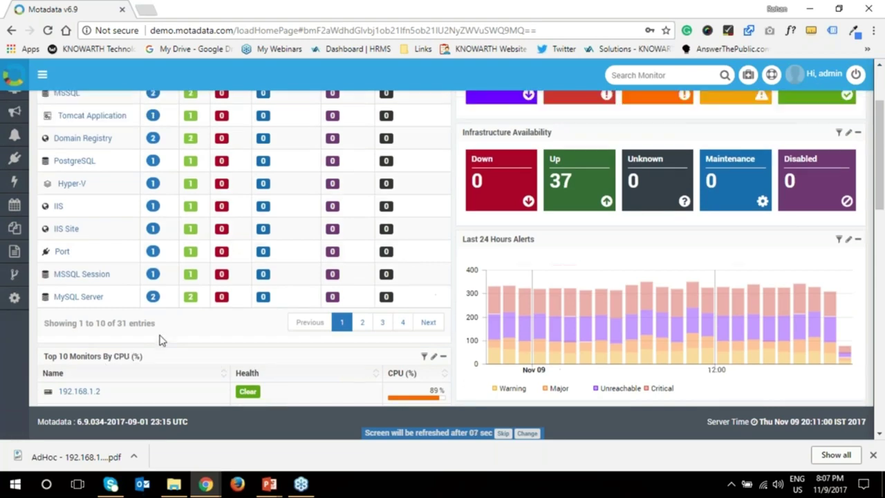
{"action": "scroll", "coordinate": [159, 340], "scroll_direction": "up", "scroll_amount": 2}
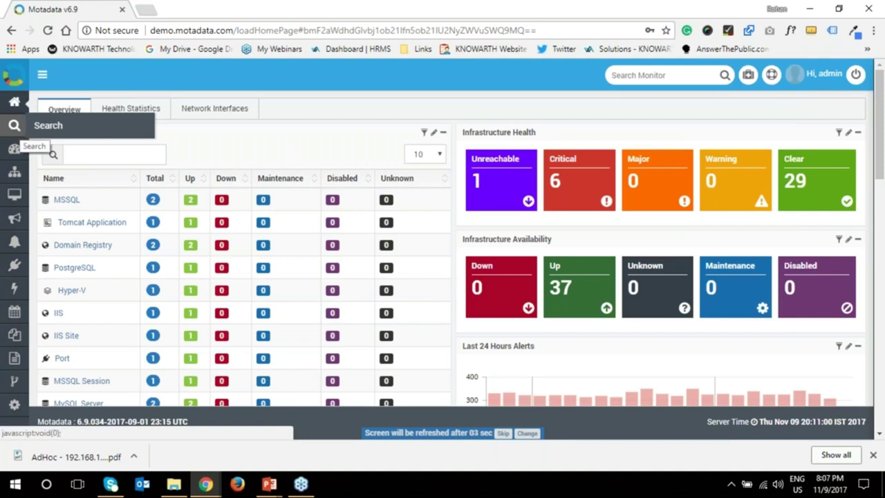
Run a log search with the query * and expand the full text of the first Fortigate firewall event
{"action": "left_click", "coordinate": [18, 130]}
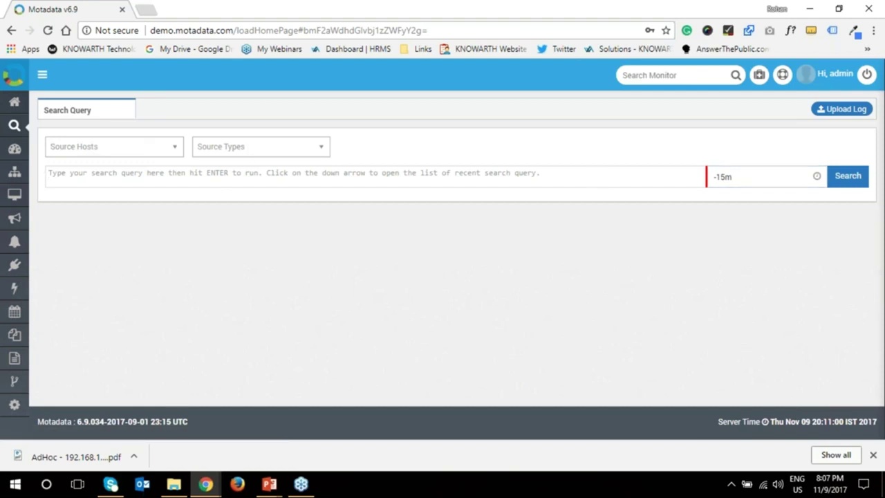
{"action": "type", "text": "*"}
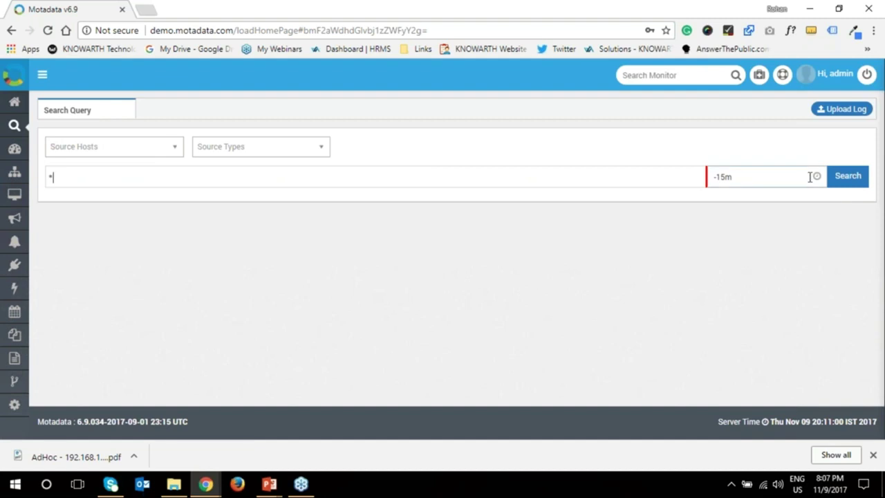
{"action": "left_click", "coordinate": [836, 182]}
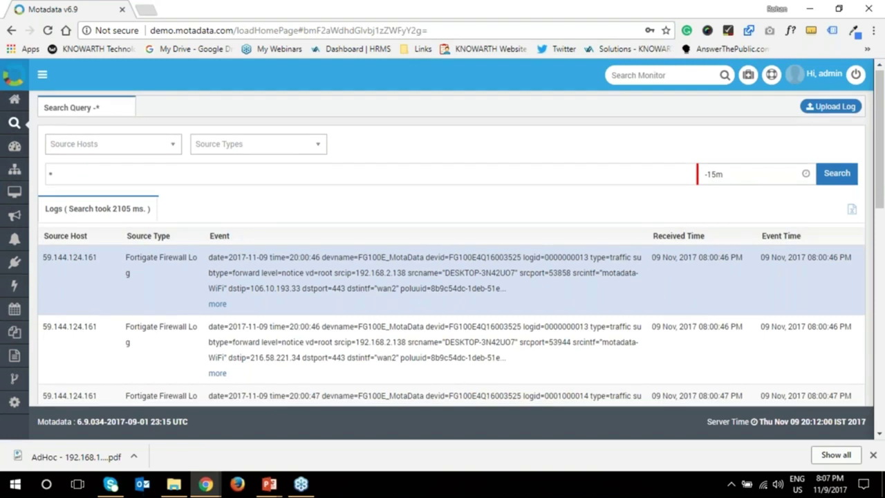
{"action": "scroll", "coordinate": [219, 247], "scroll_direction": "down", "scroll_amount": 1}
{"action": "left_click", "coordinate": [217, 242]}
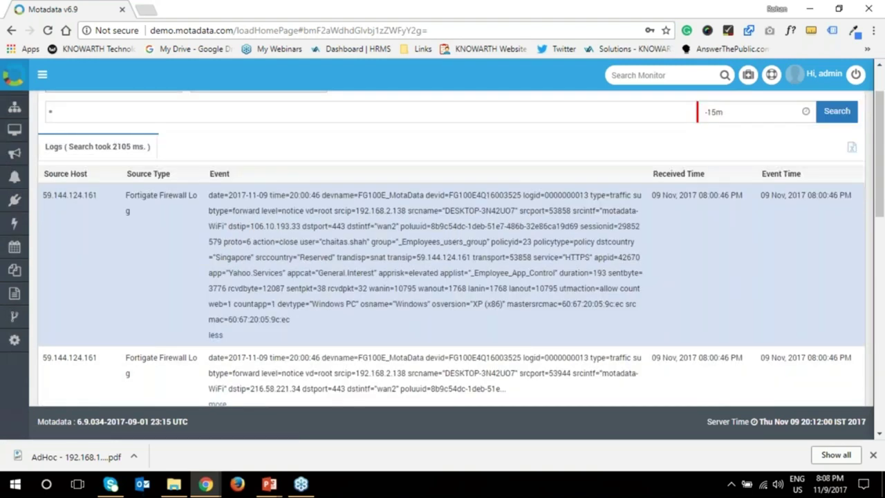
{"action": "left_click_drag", "start_coordinate": [208, 195], "coordinate": [287, 318]}
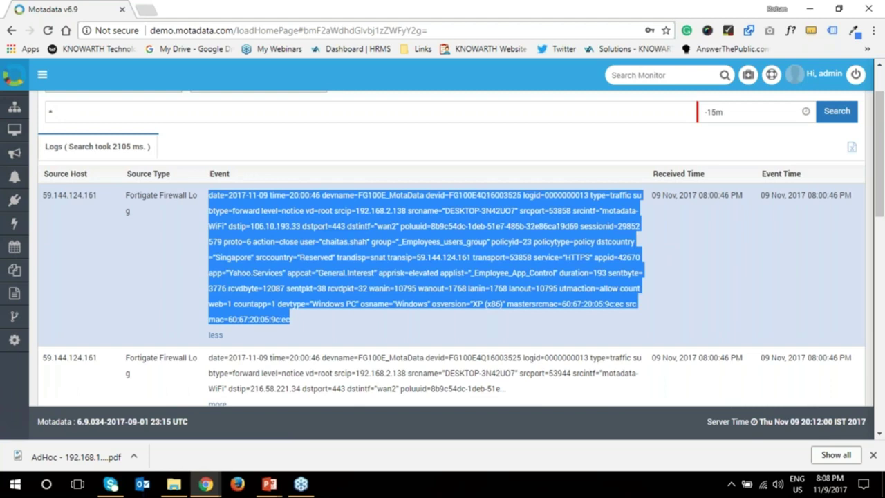
{"action": "left_click", "coordinate": [285, 317]}
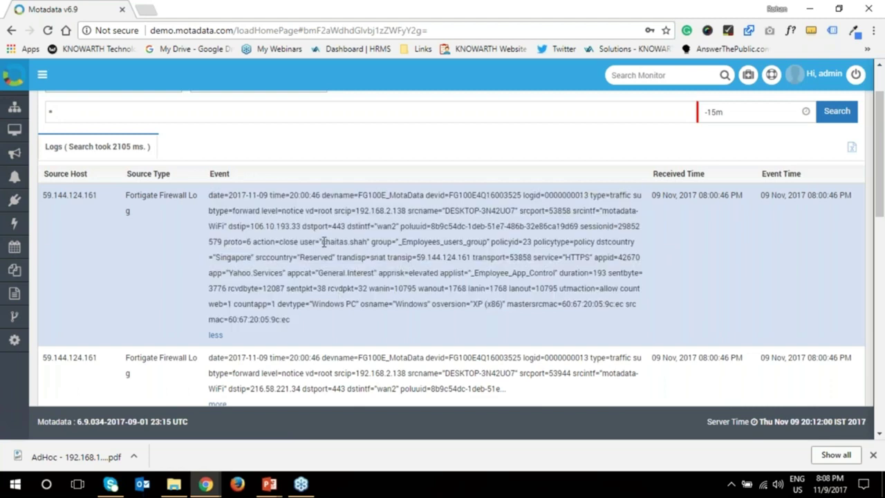
Copy the user name from the expanded firewall event and paste it into the search query in place of *
{"action": "double_click", "coordinate": [337, 242]}
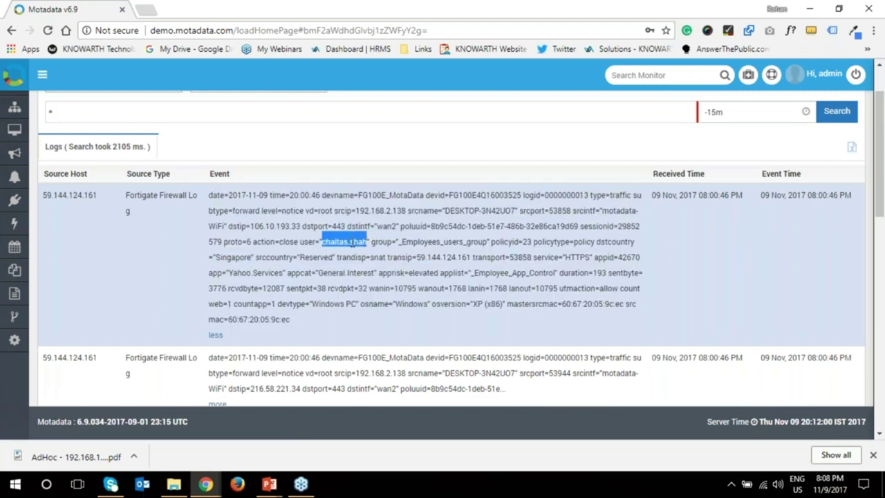
{"action": "right_click", "coordinate": [361, 246]}
{"action": "left_click", "coordinate": [373, 251]}
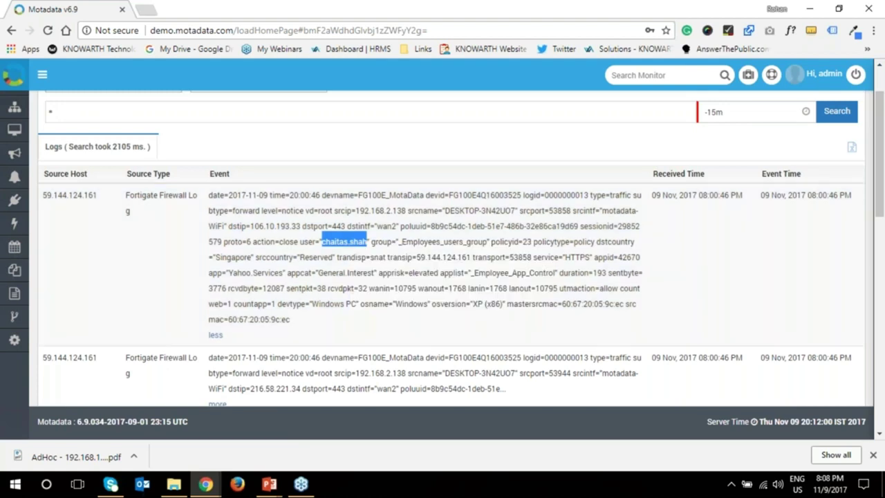
{"action": "scroll", "coordinate": [83, 174], "scroll_direction": "up", "scroll_amount": 1}
{"action": "right_click", "coordinate": [83, 174]}
{"action": "left_click", "coordinate": [125, 210]}
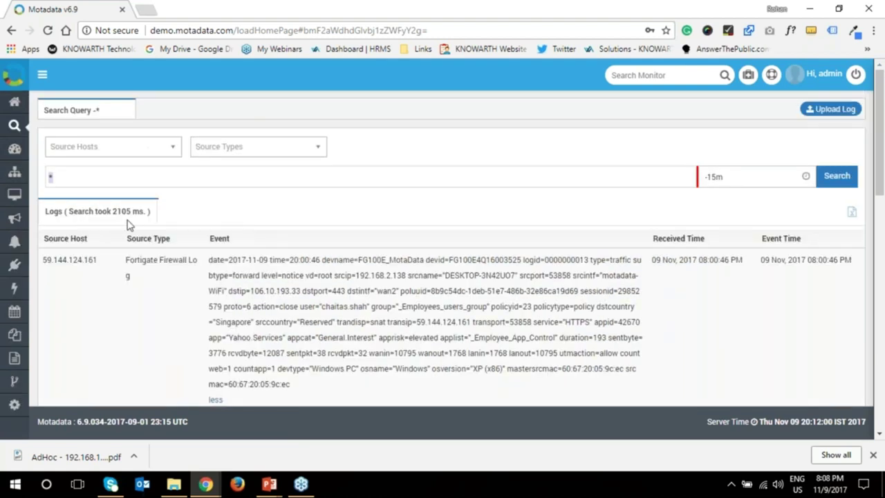